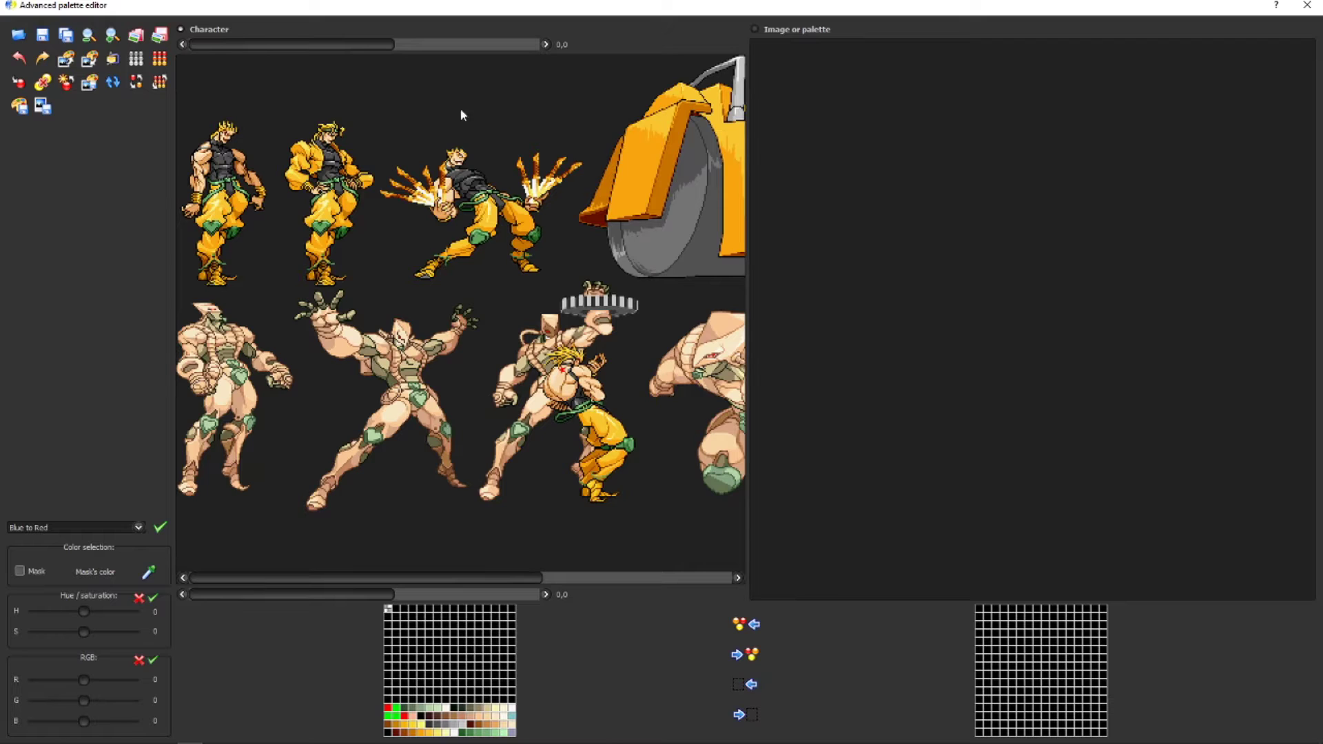
- Zoom in, turn on the mask preview, pick a dark red palette colour, and close the Advanced palette editor
click(113, 36)
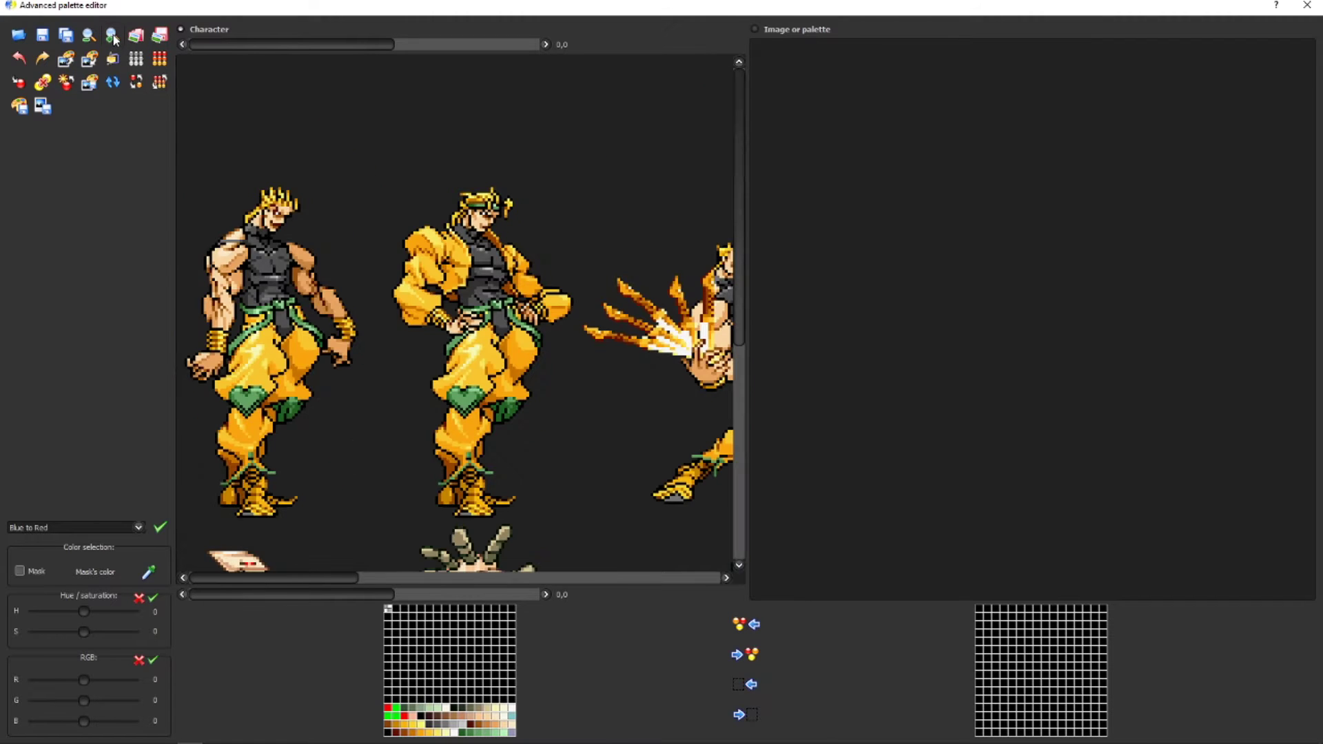
click(26, 573)
click(397, 733)
click(1307, 6)
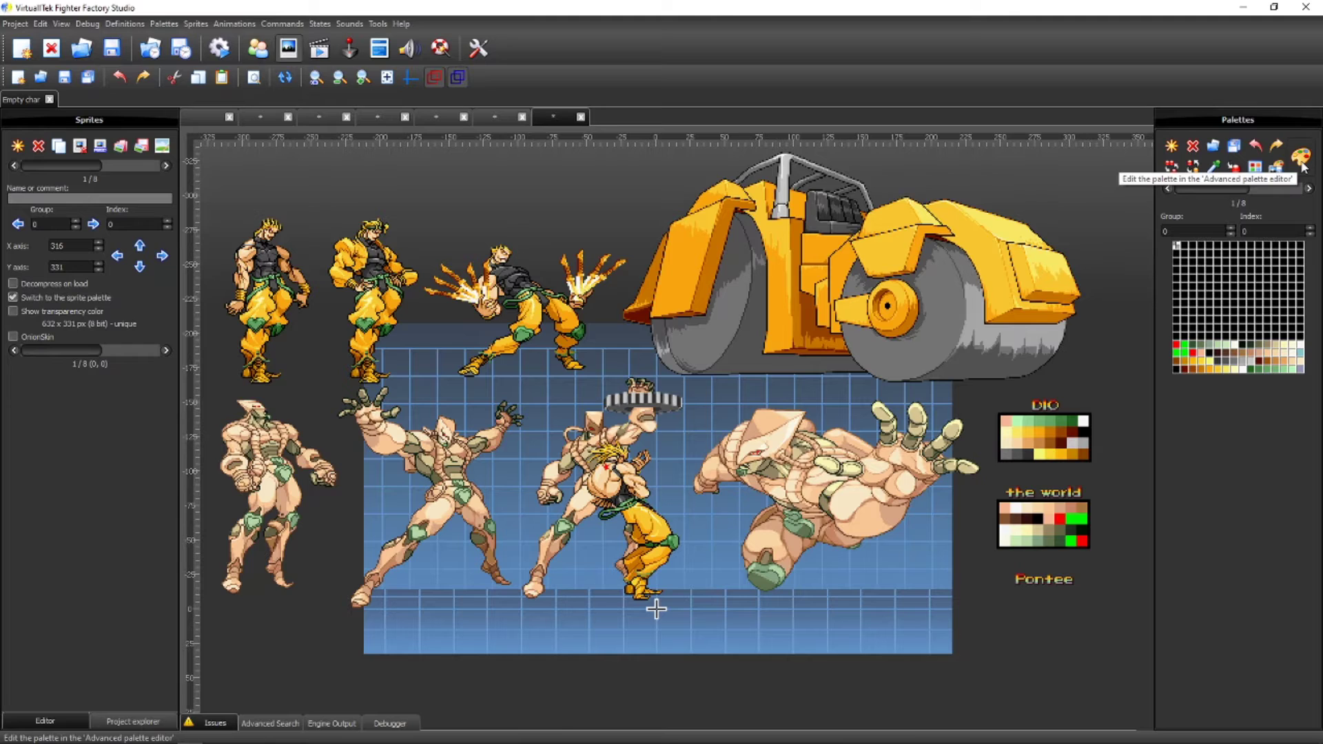
- Reopen the Advanced palette editor and try several zoom levels on the sprite sheet
click(1274, 474)
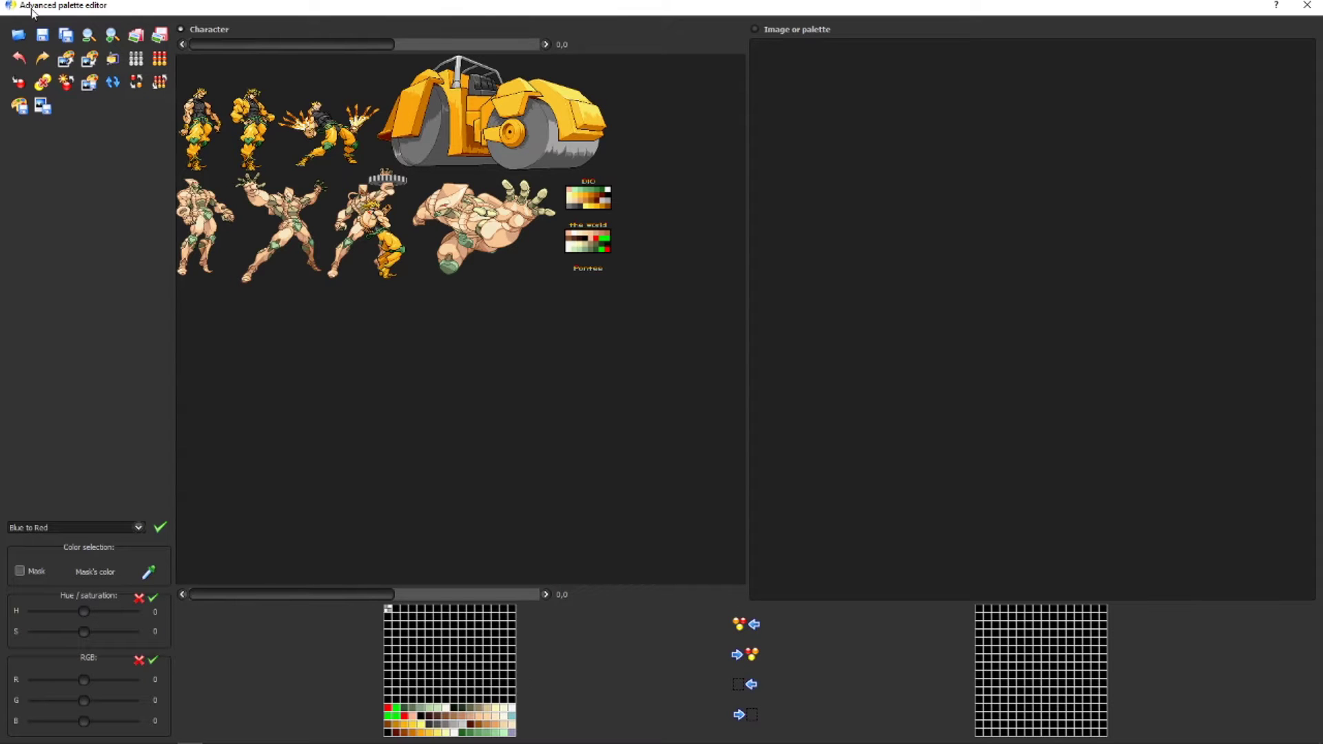
click(116, 36)
click(117, 36)
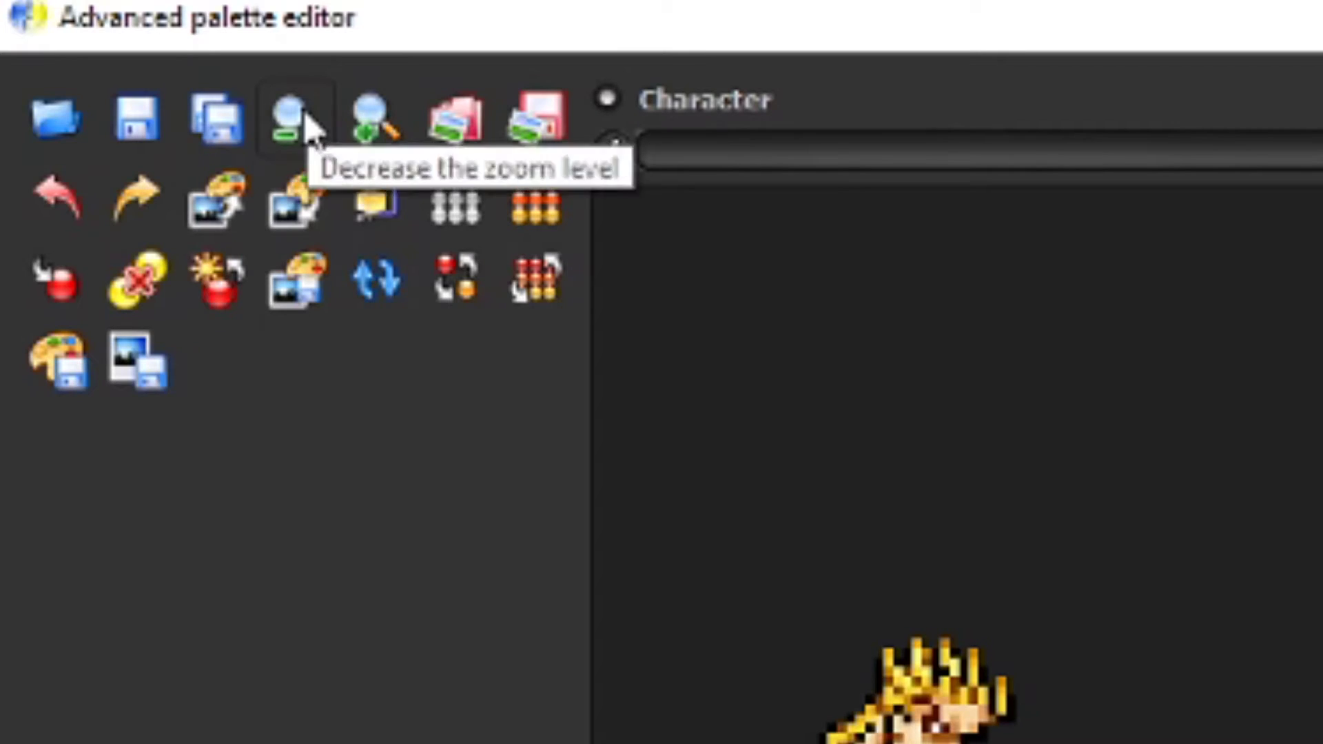
click(105, 35)
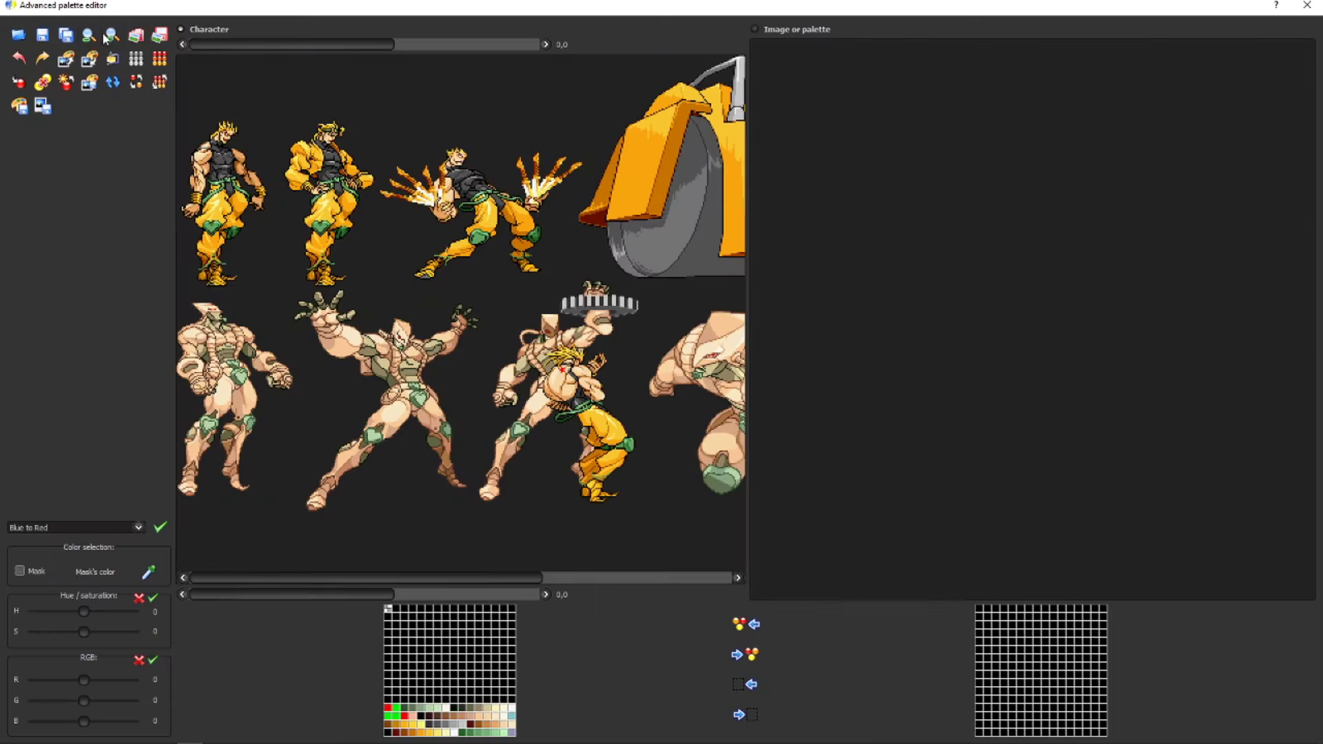
click(110, 36)
- Zoom closely on the standing Dio sprite, then zoom out to show several sprites
click(113, 36)
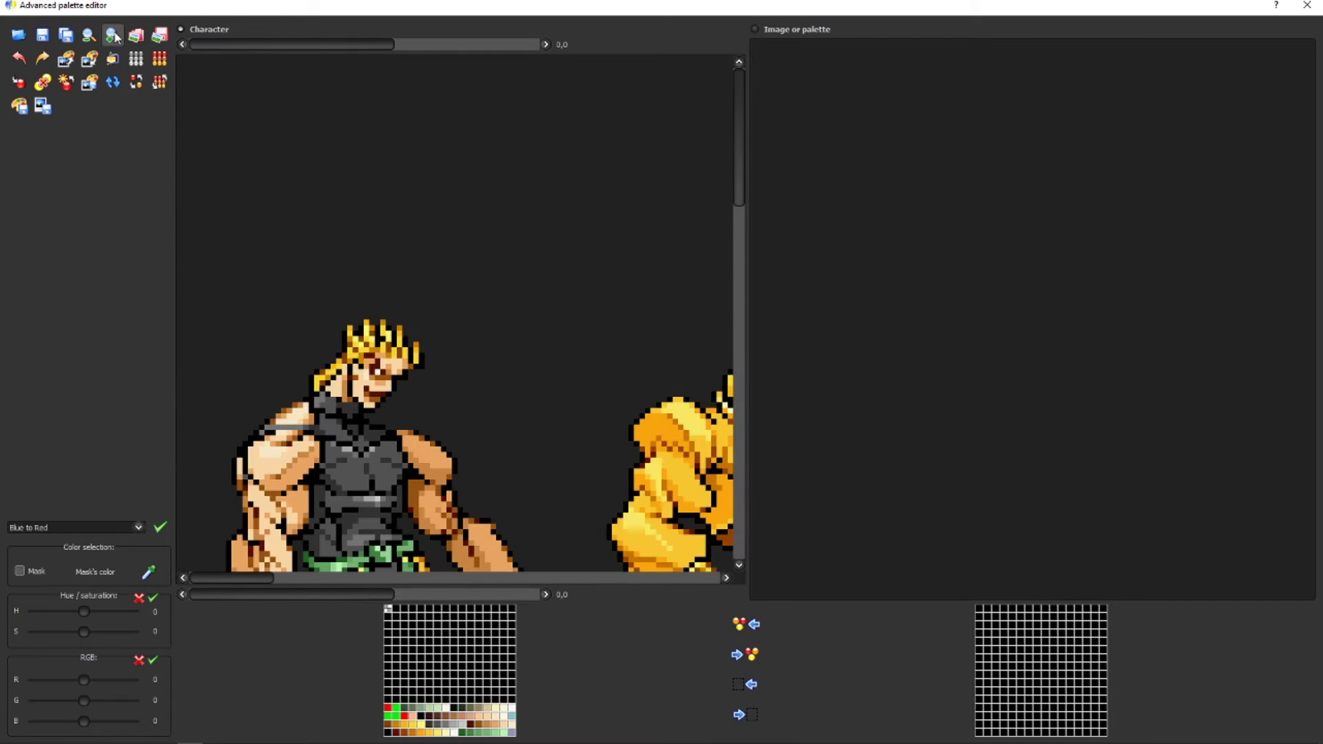
scroll(739, 276, down, 1)
scroll(750, 279, down, 3)
click(91, 39)
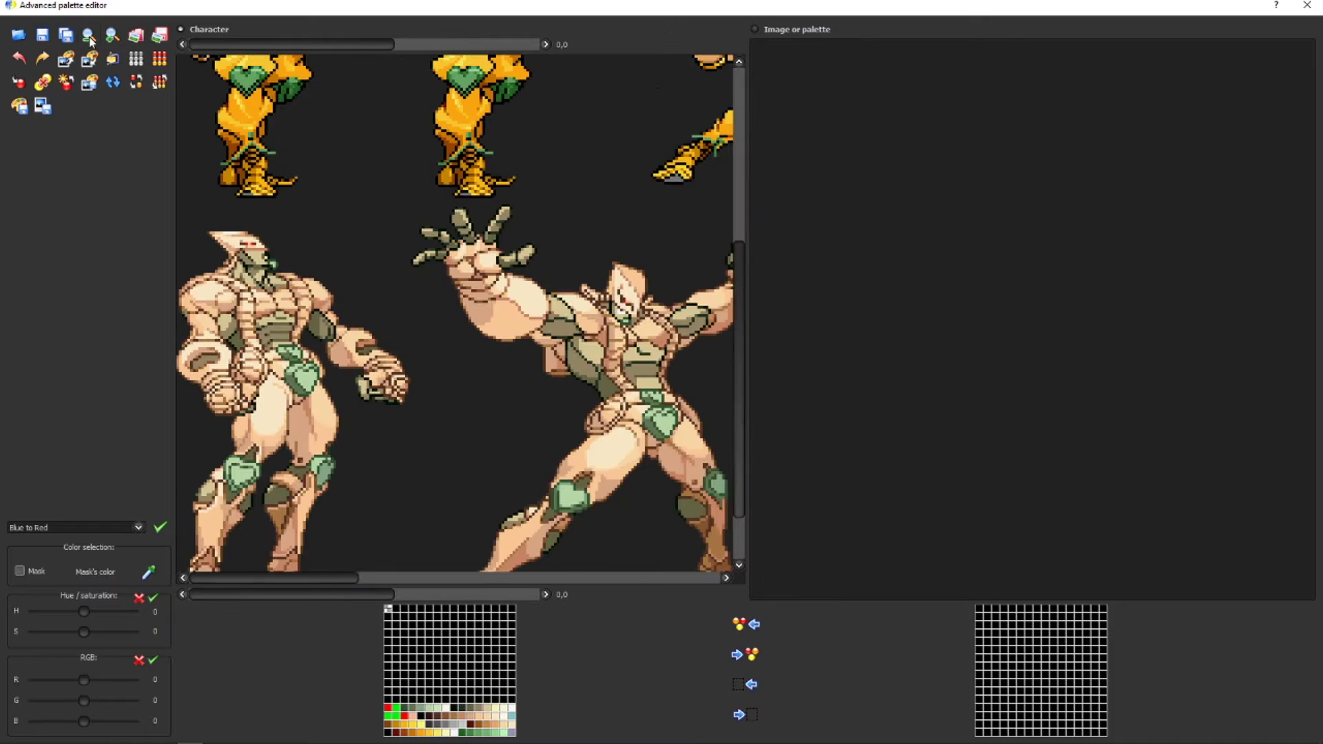
scroll(611, 213, up, 5)
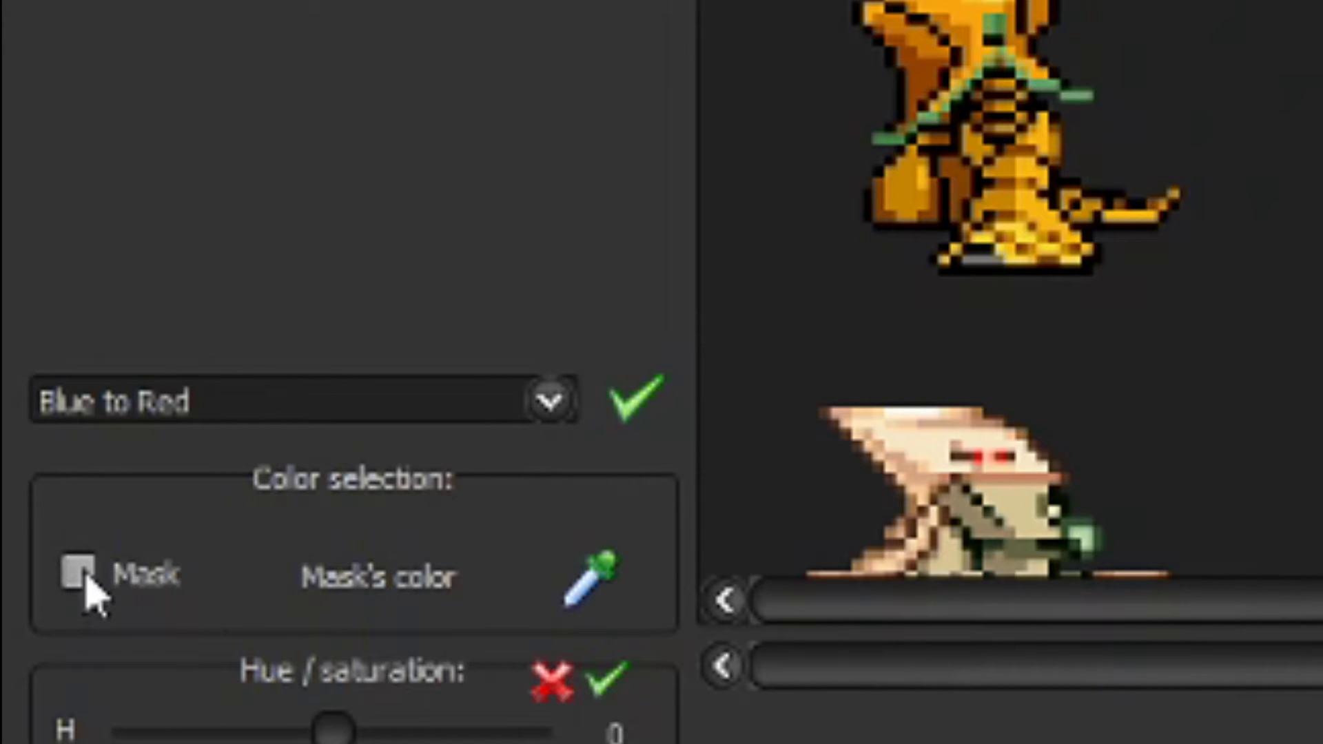
- Enable Mask, select the gold colours in the palette's bottom row, and toggle the mask off and on
click(85, 573)
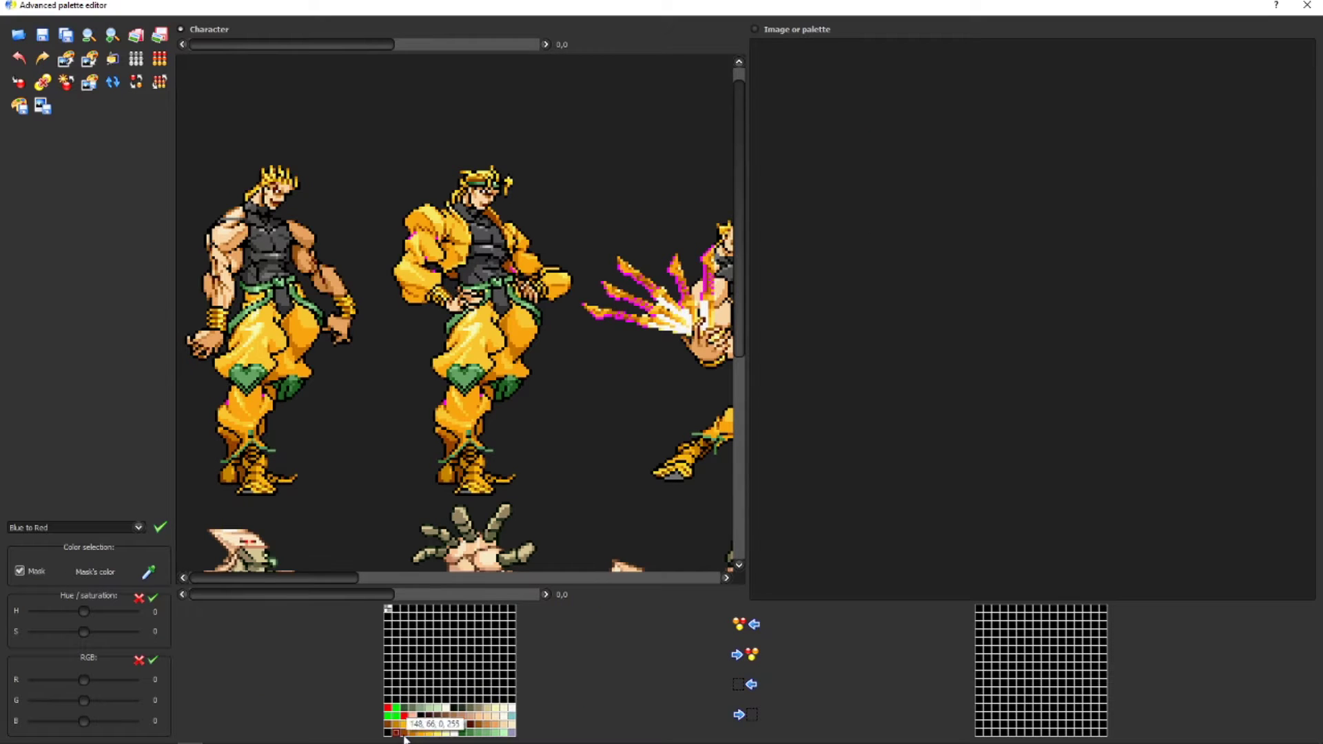
drag(404, 738, 438, 738)
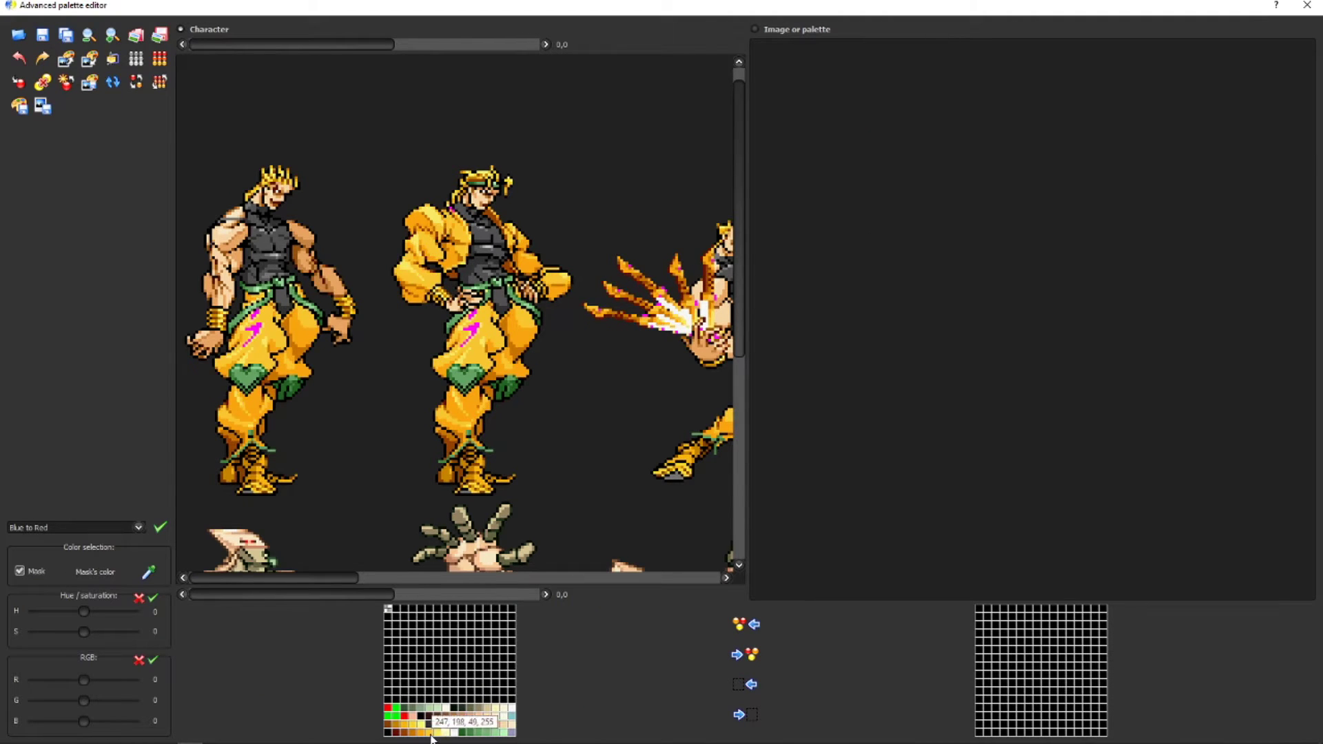
click(19, 570)
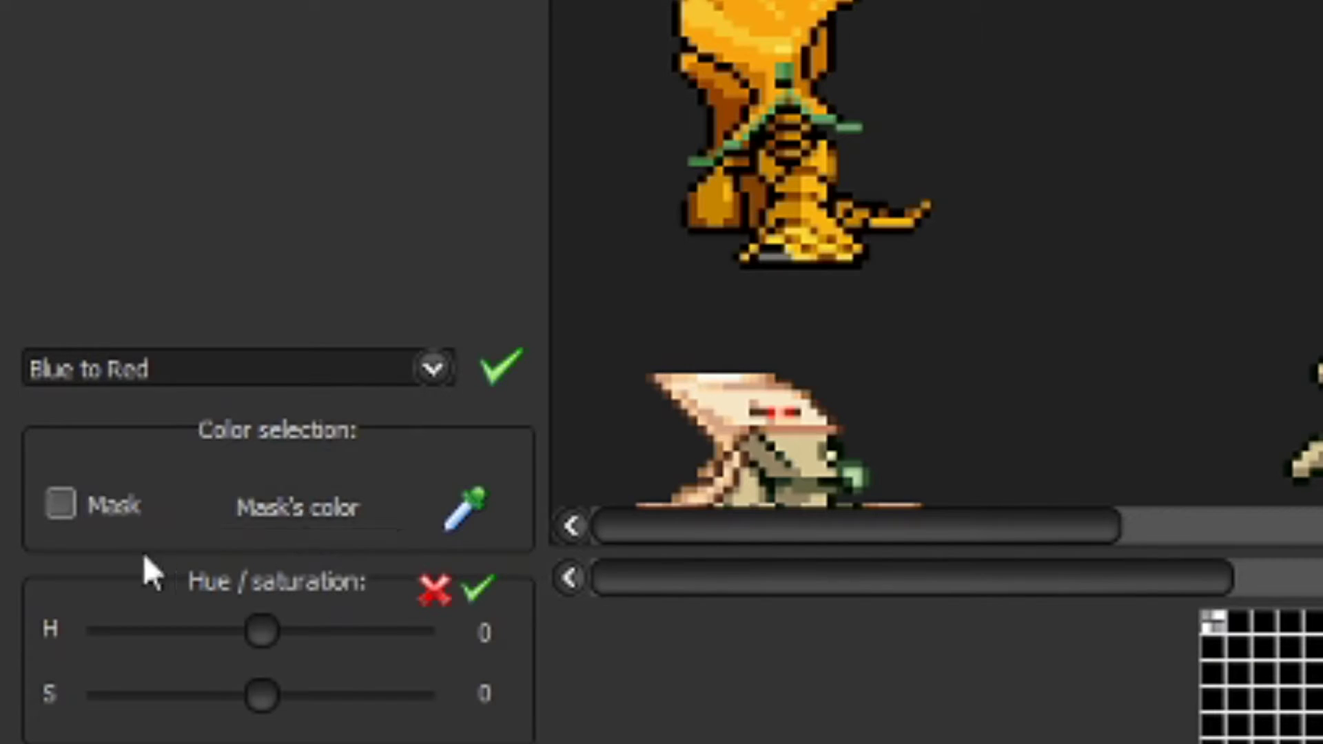
click(61, 504)
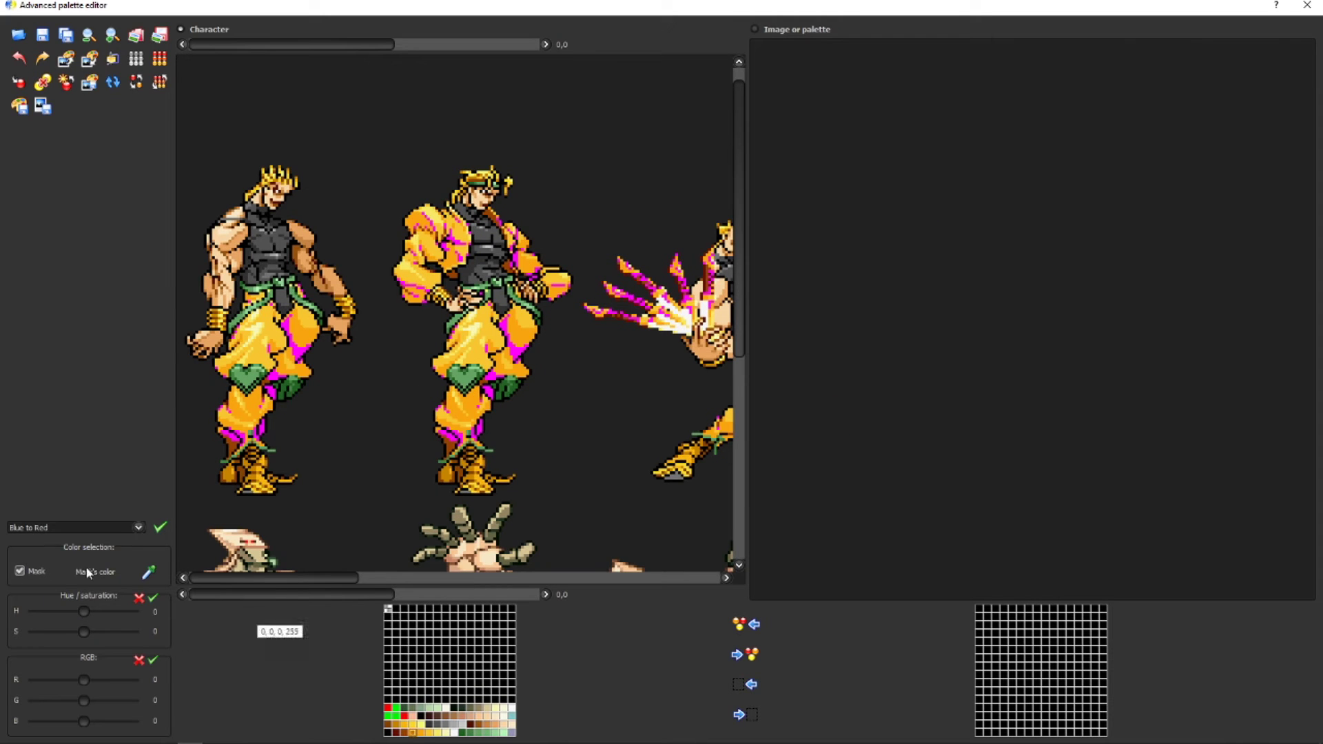
- Set the mask colour to olive and preview selected palette colours with it
click(82, 572)
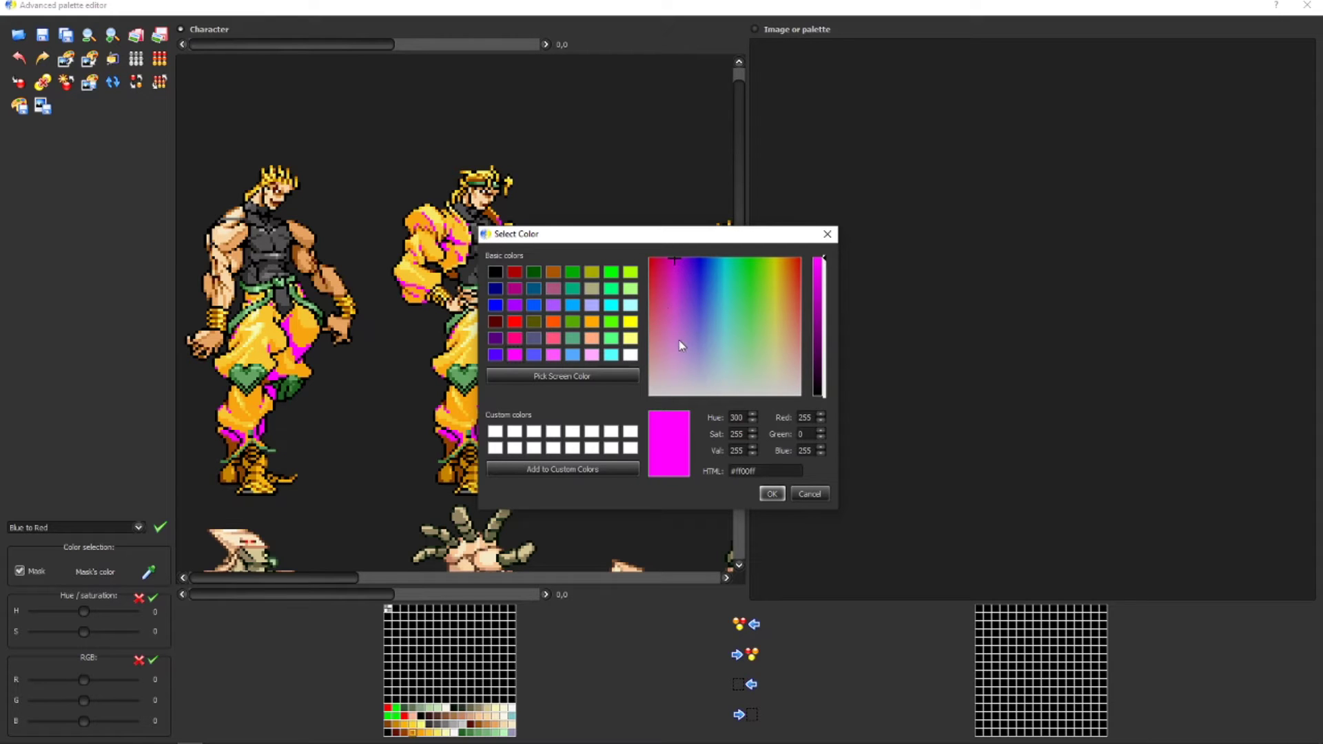
drag(681, 345, 770, 241)
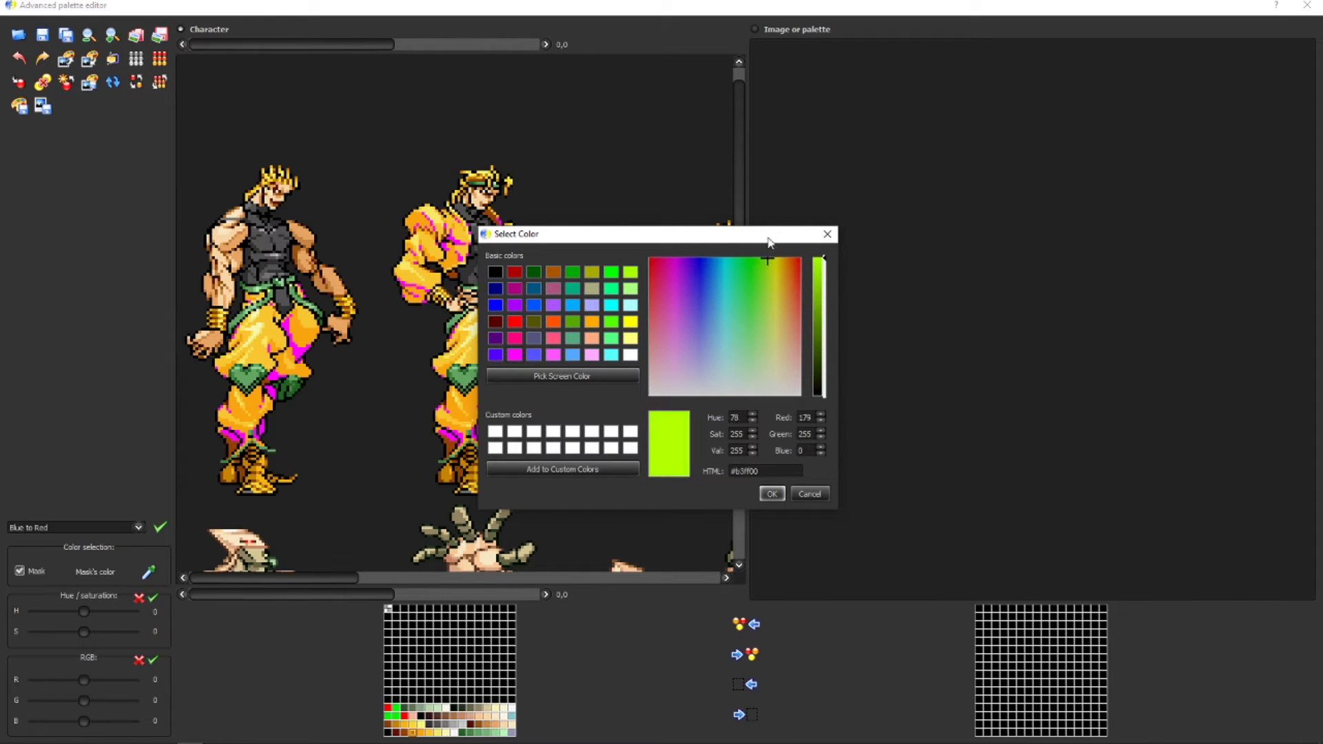
click(830, 381)
click(772, 494)
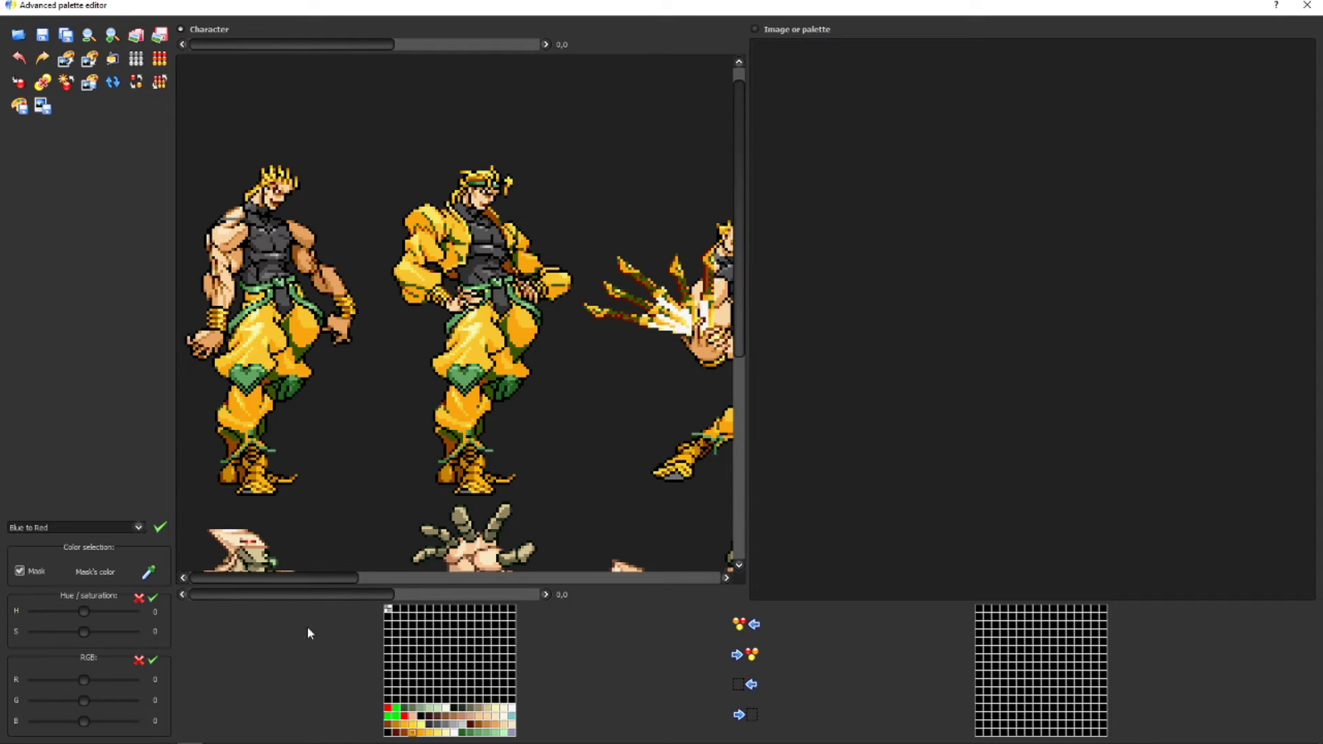
click(443, 733)
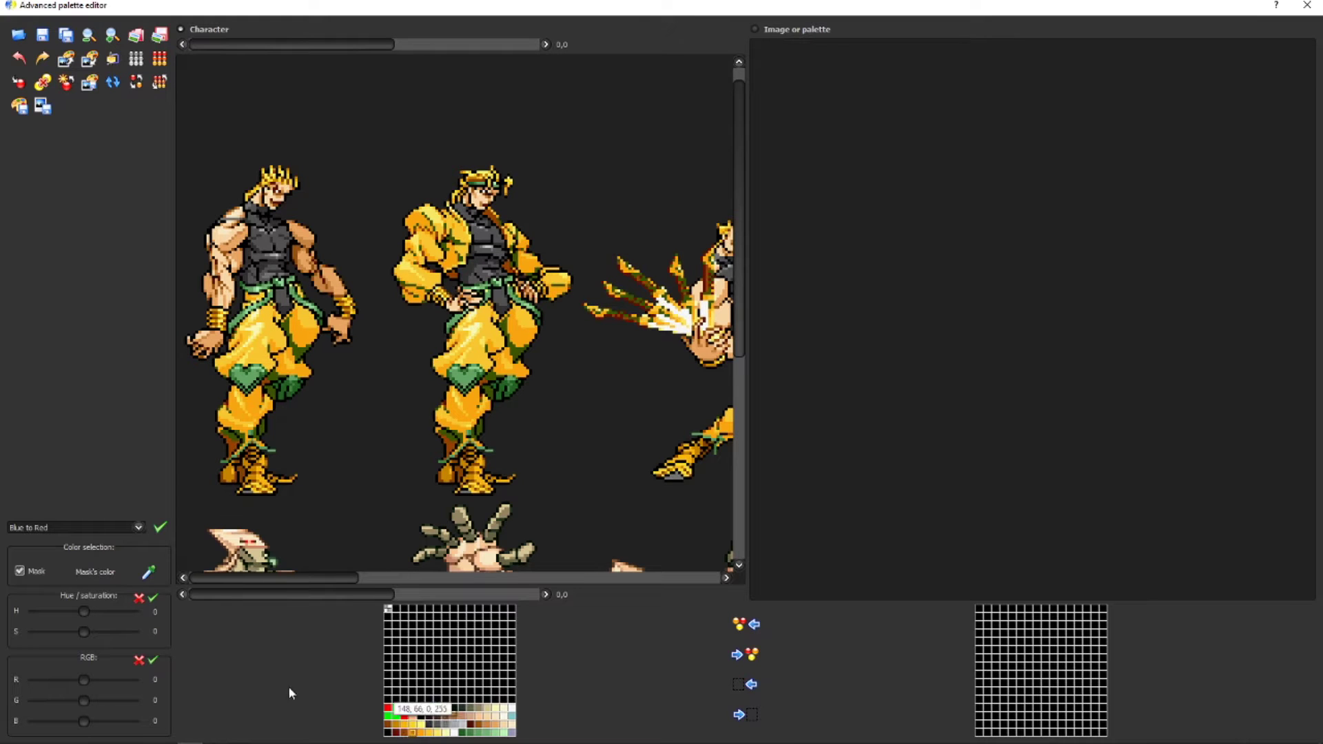
- Change the mask colour to bright magenta #ff00fb
click(65, 573)
drag(690, 259, 677, 248)
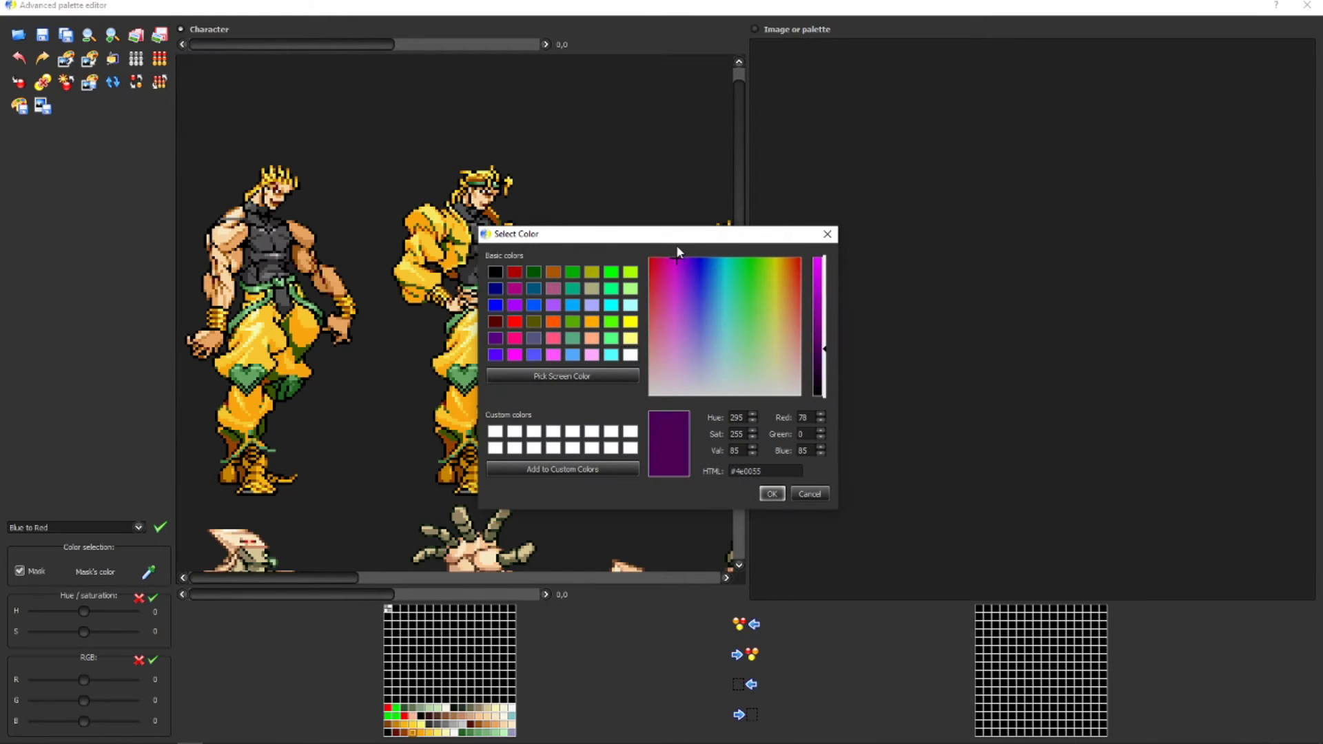
drag(812, 346, 784, 193)
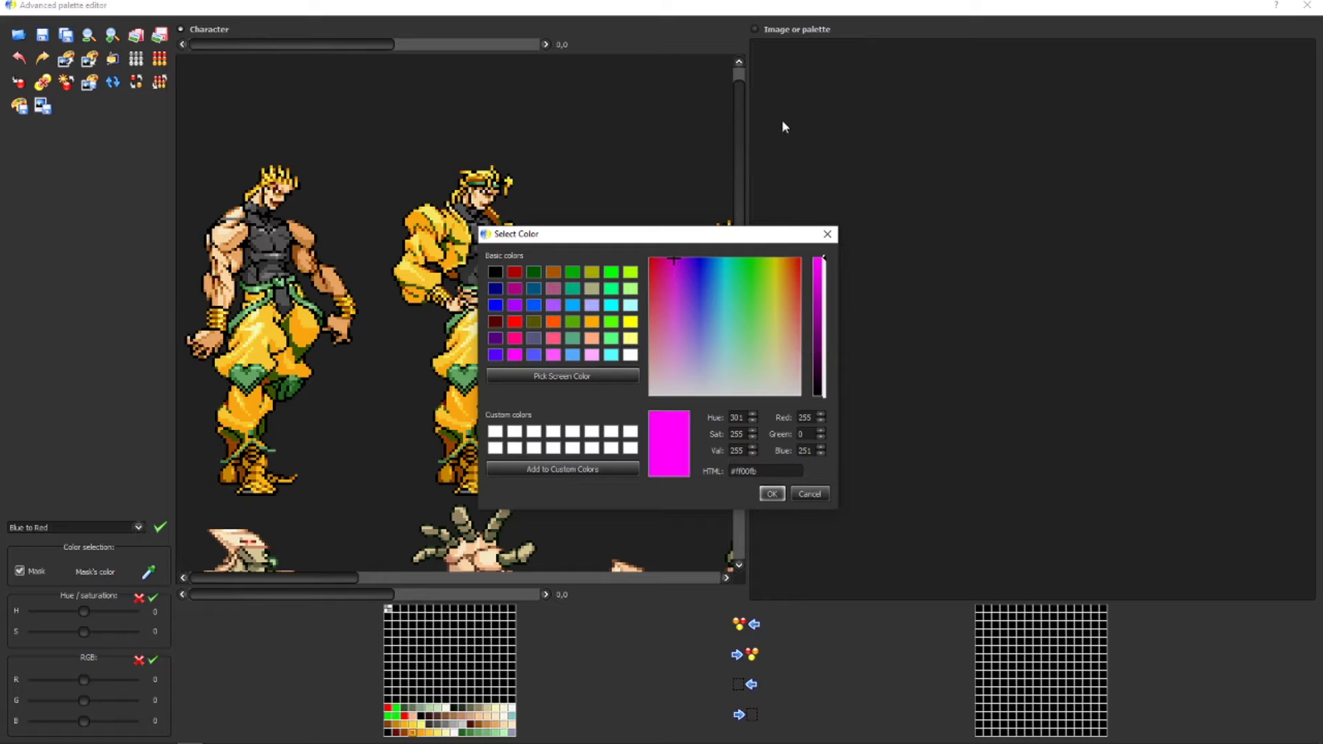
click(771, 495)
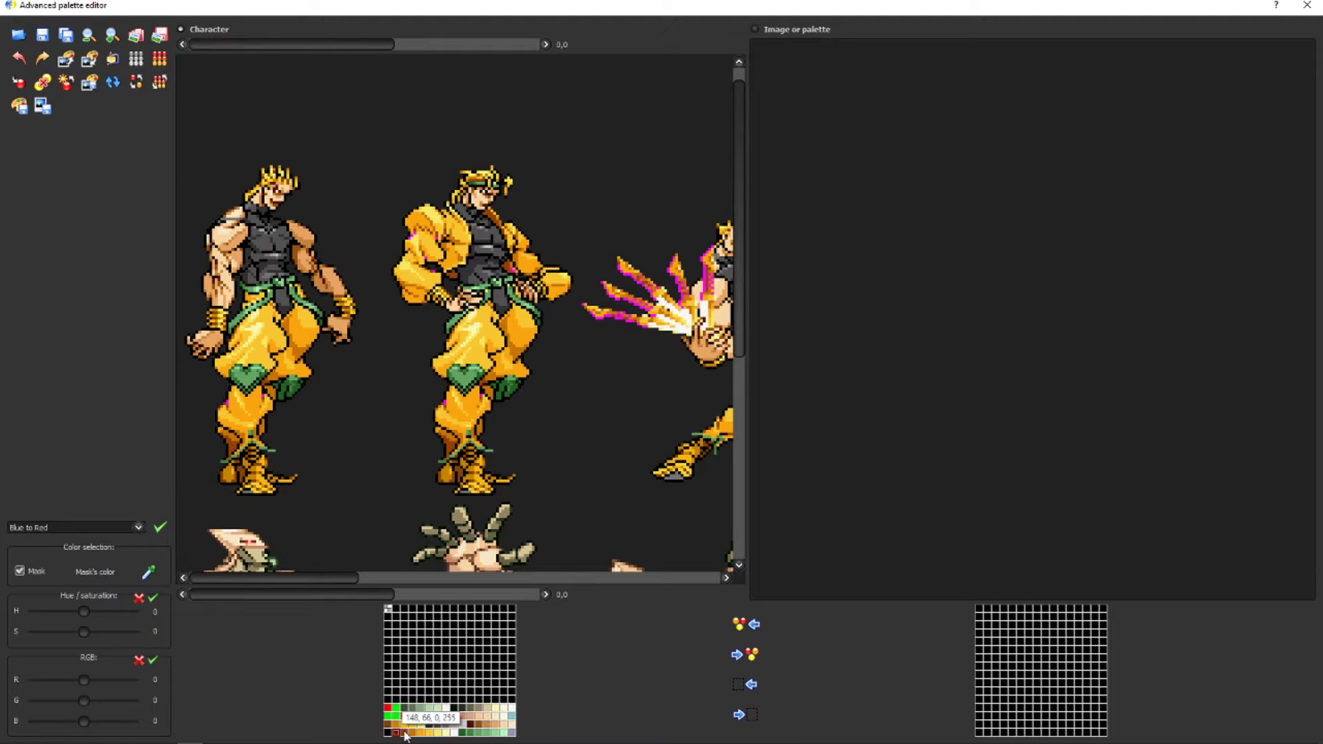
- Select the run of gold cells in the palette's bottom row and switch the mask preview off
drag(405, 736, 442, 739)
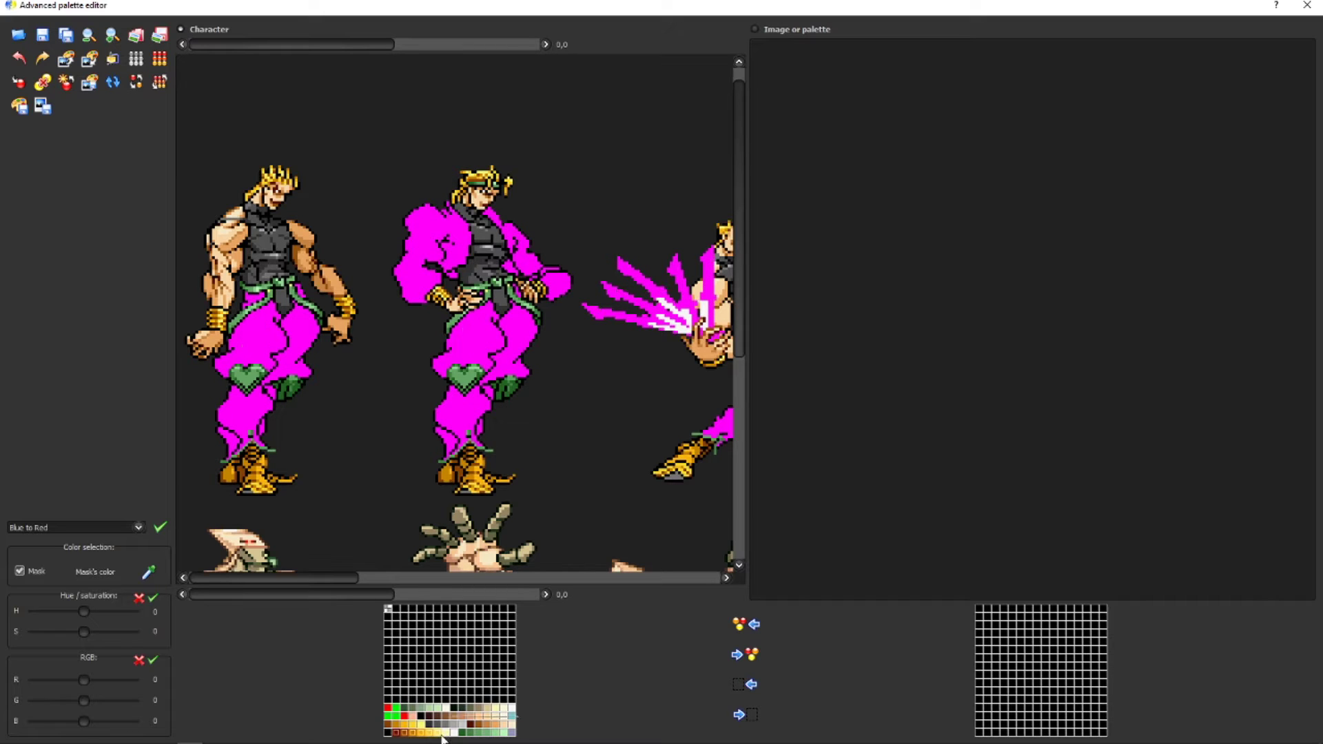
click(398, 737)
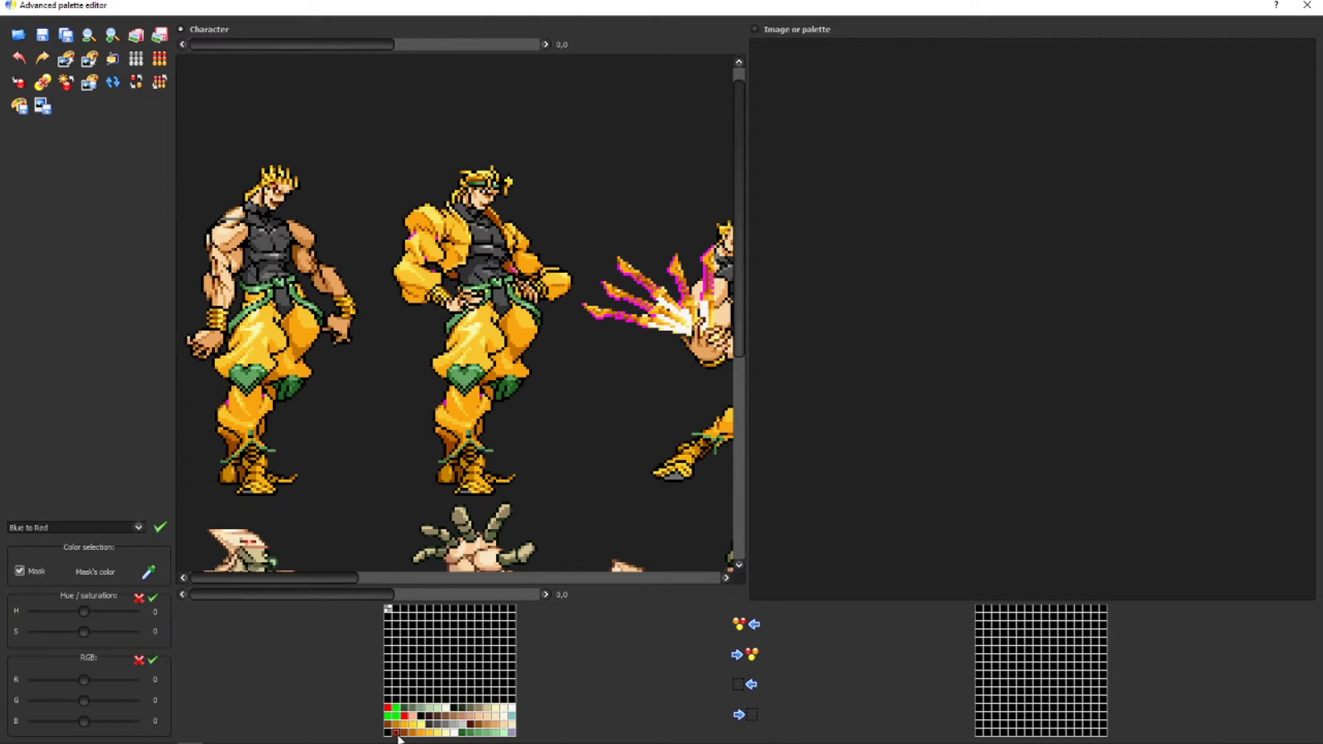
shift+click(448, 736)
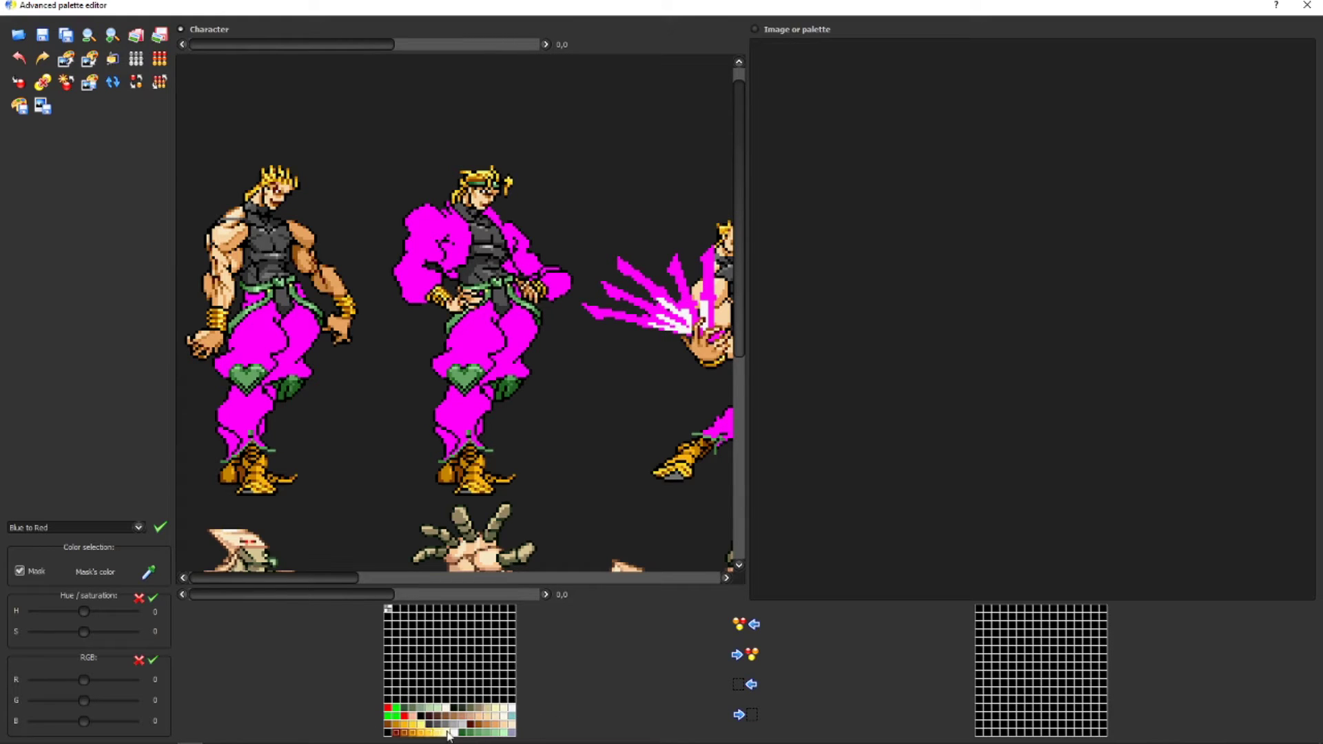
click(20, 570)
click(23, 570)
click(24, 571)
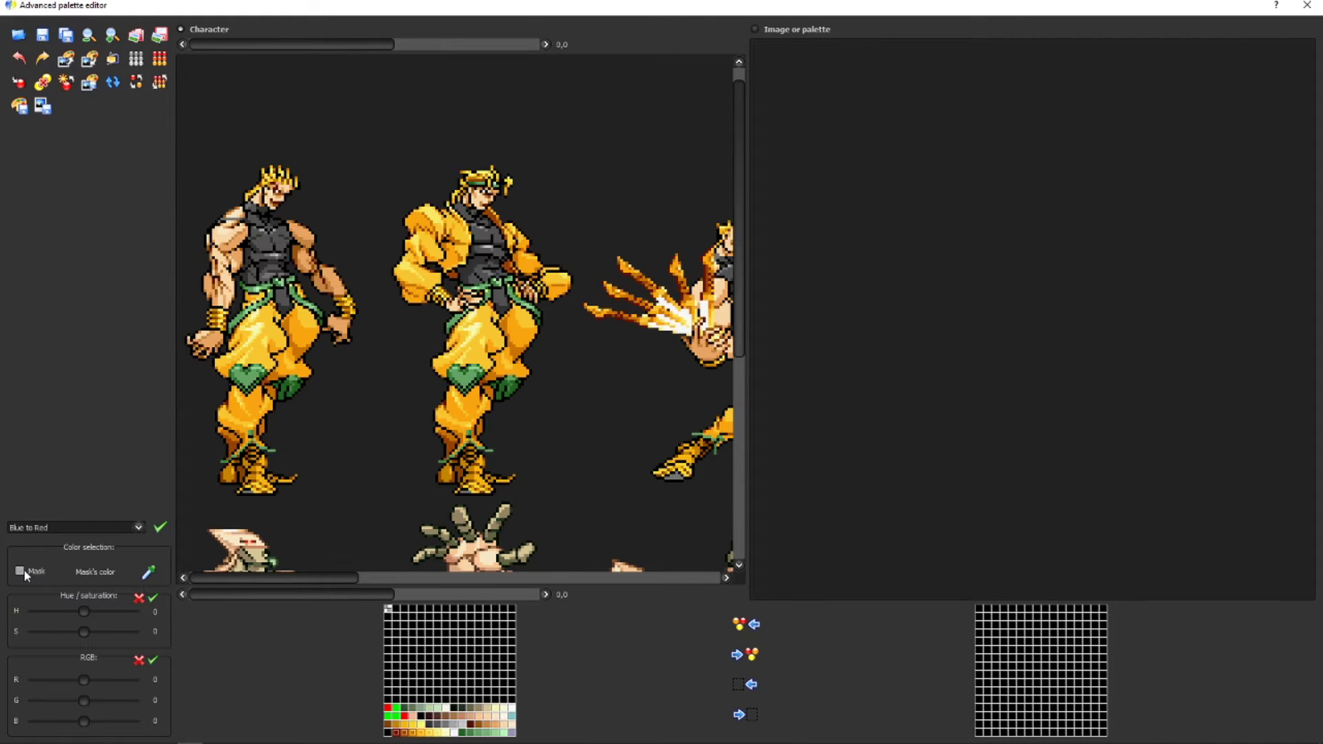
- Apply a gradient from dark red to bright yellow across the selected palette colours
click(161, 59)
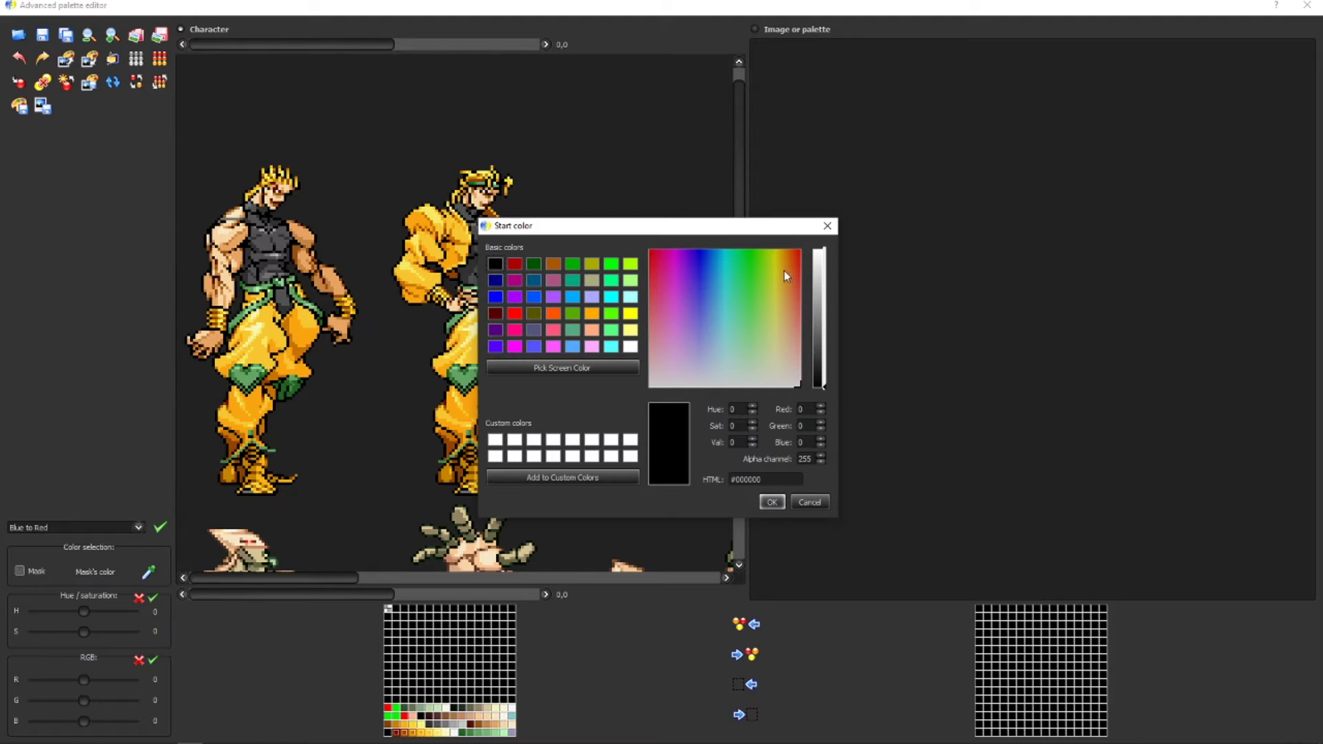
drag(779, 366, 772, 180)
drag(782, 300, 795, 170)
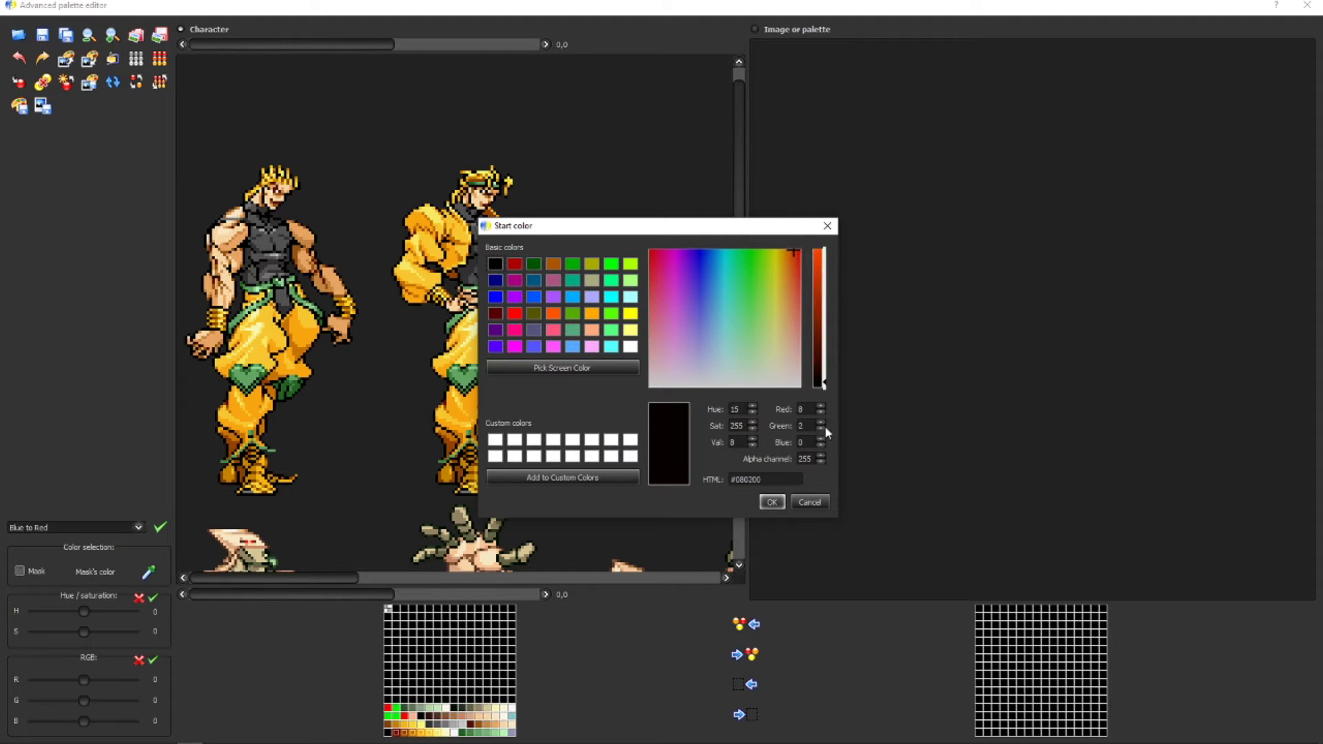
click(780, 504)
click(777, 252)
click(772, 502)
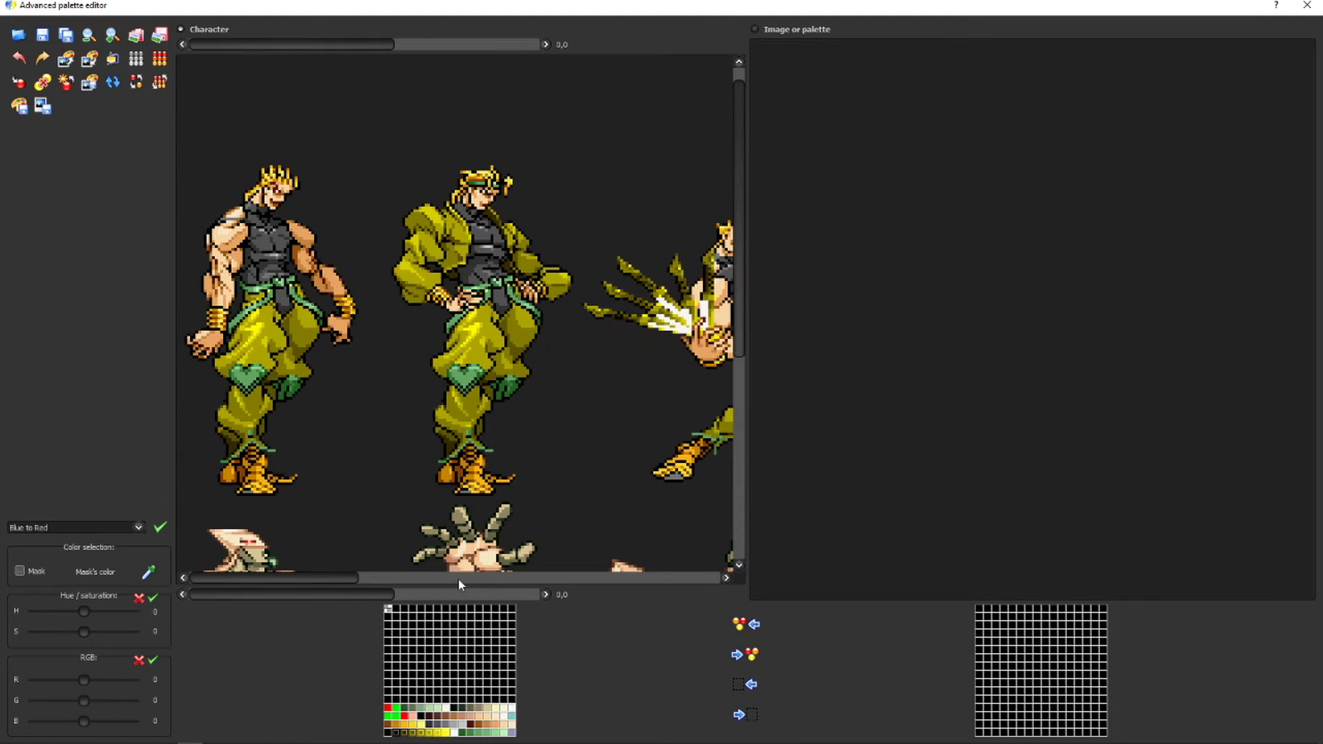
- Undo the recolour so the clothes return to yellow and orange, then toggle the mask on and off
drag(254, 575, 800, 169)
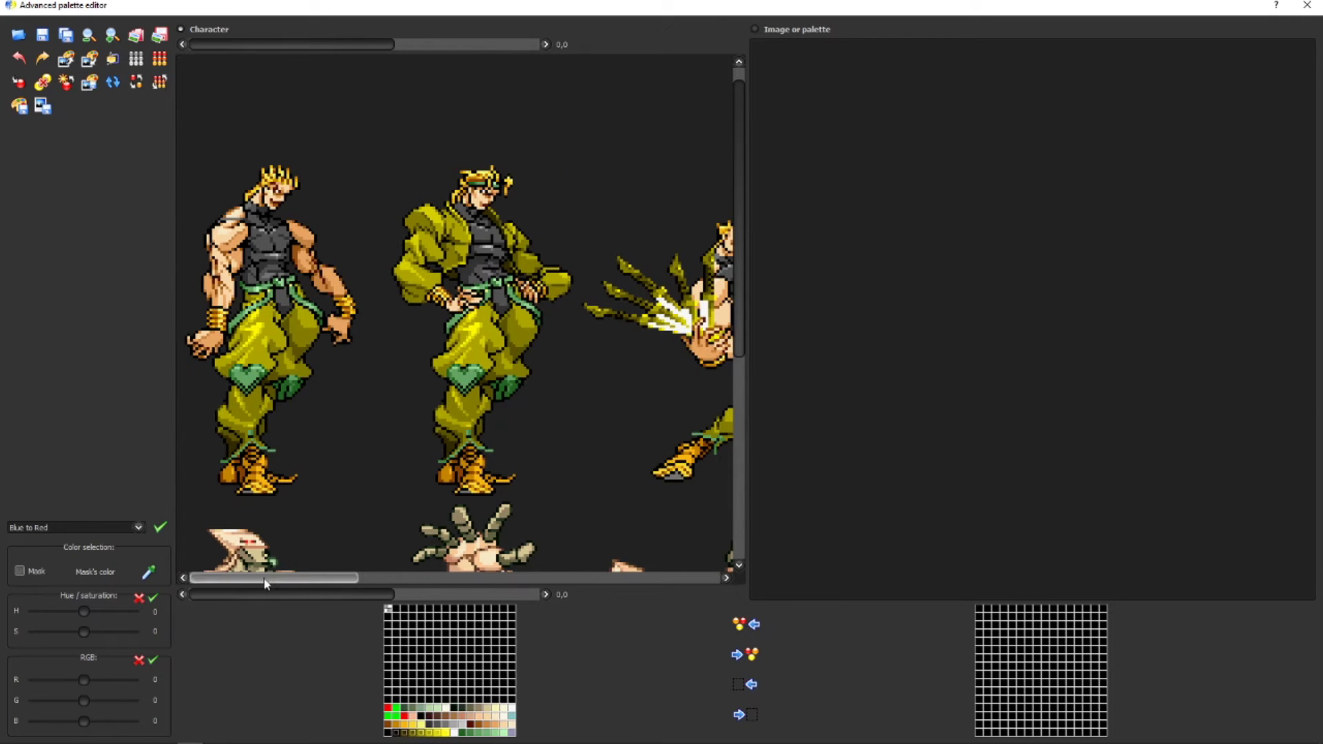
mouse_move(263, 579)
mouse_down()
mouse_move(462, 576)
mouse_move(259, 579)
mouse_up()
click(139, 598)
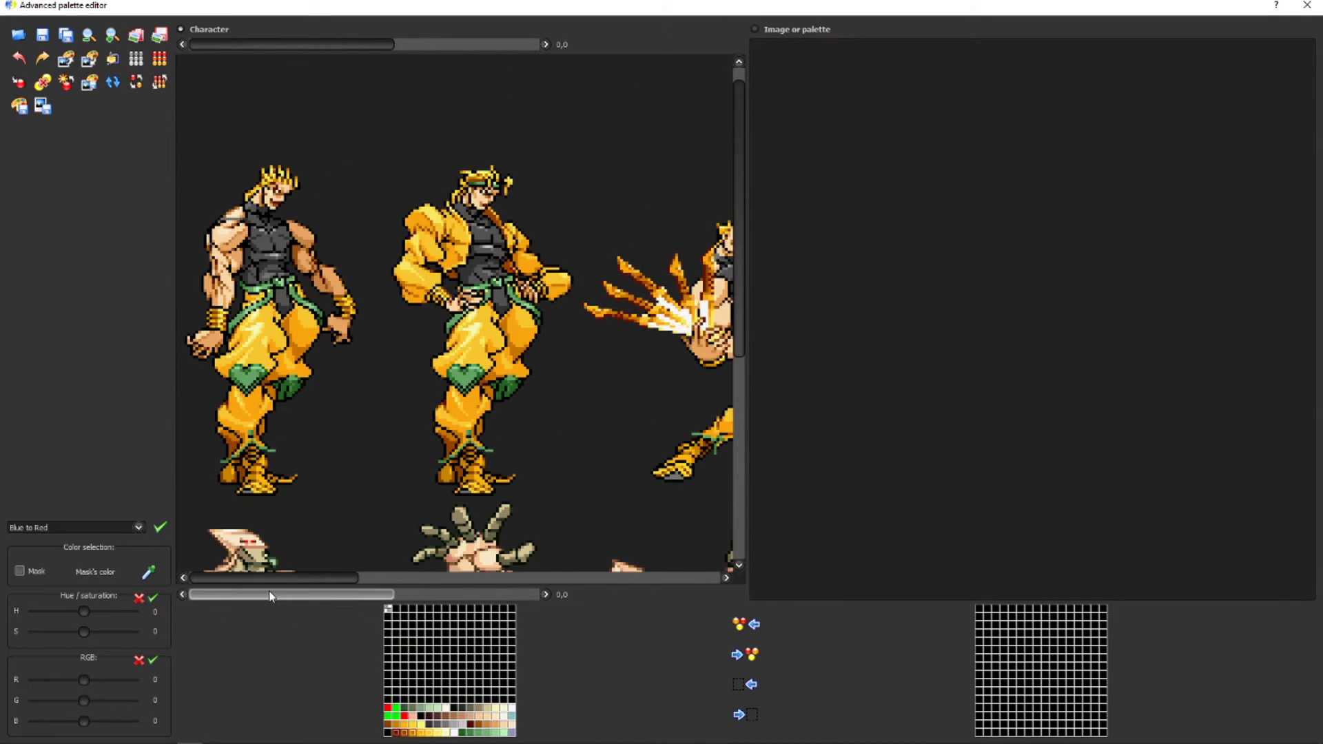
click(19, 572)
click(20, 571)
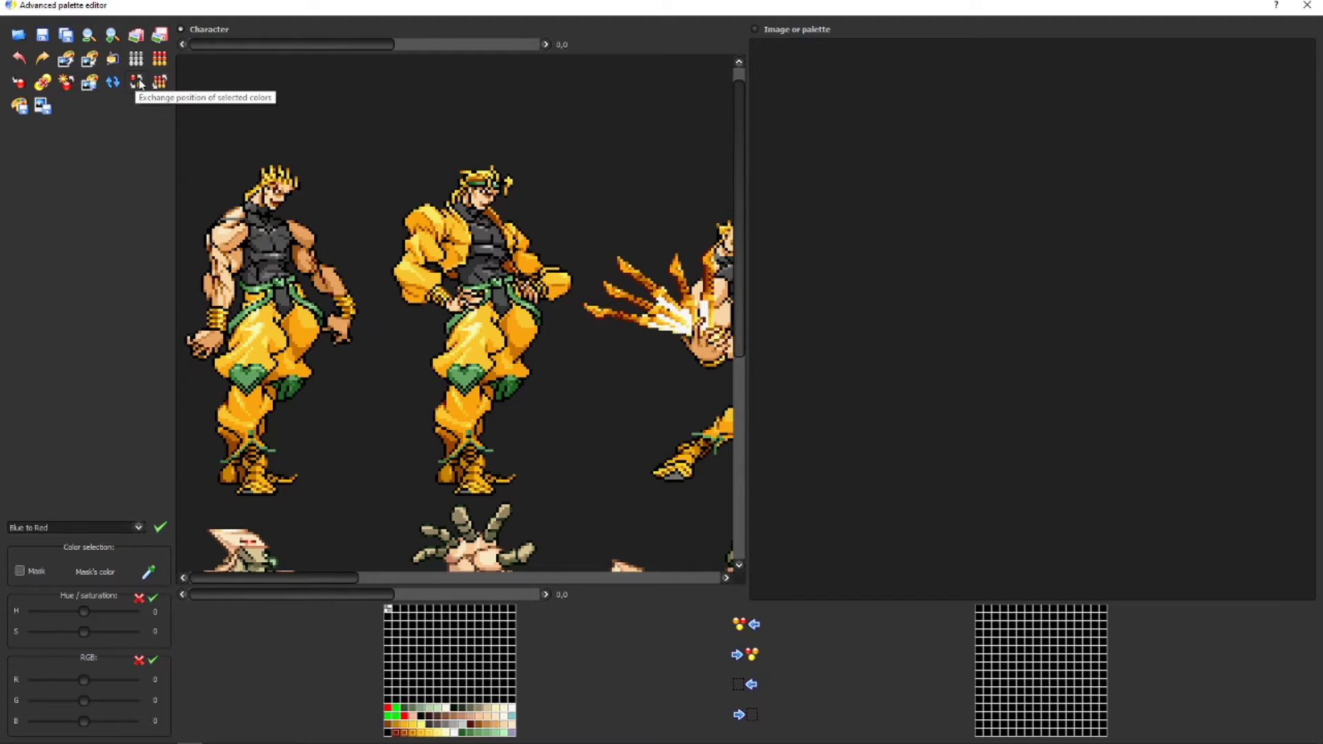
click(138, 82)
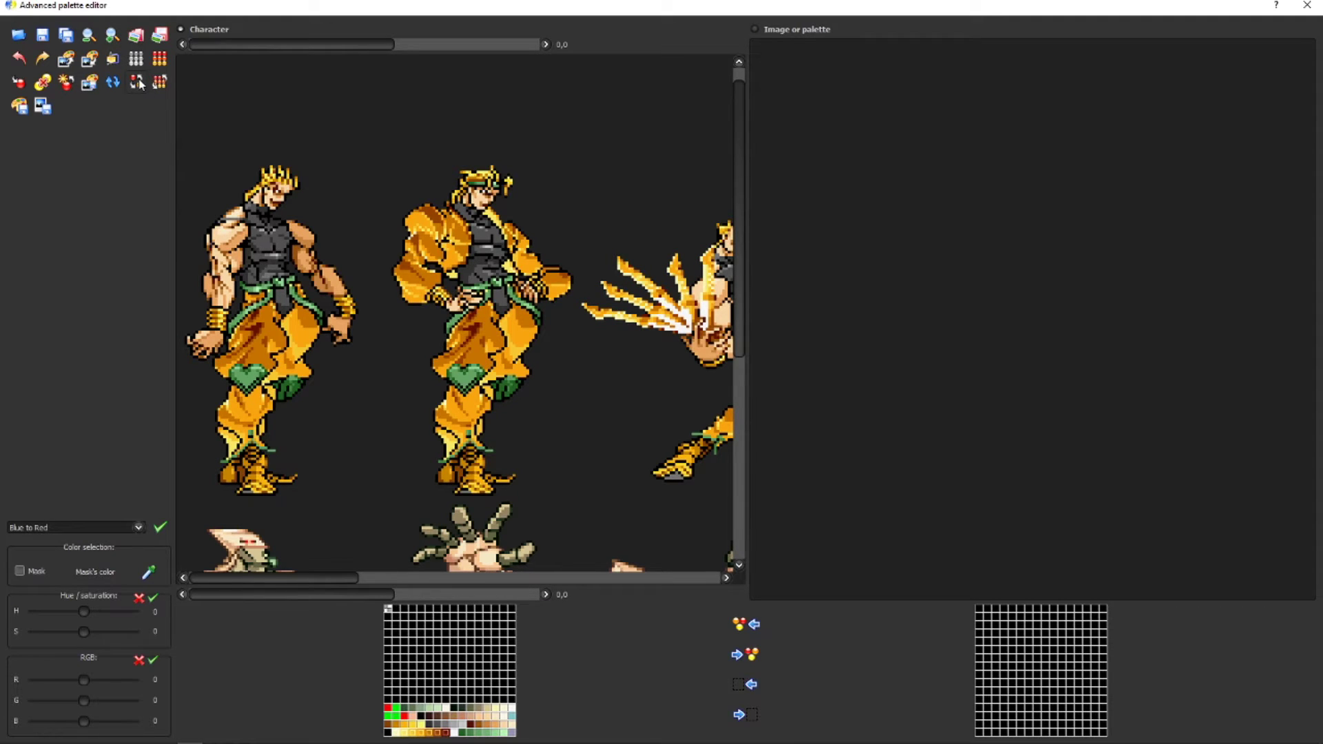
click(139, 82)
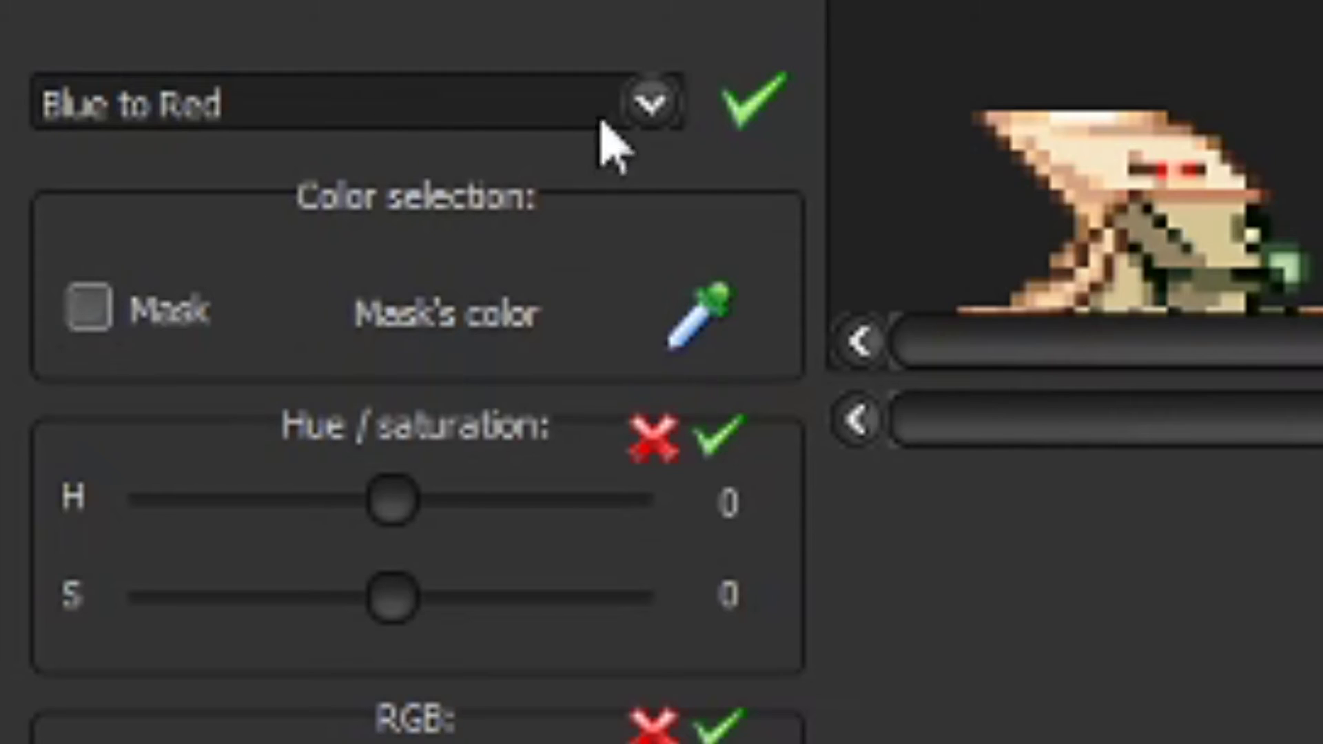
click(655, 113)
scroll(198, 207, down, 1)
scroll(334, 225, up, 1)
scroll(334, 299, down, 2)
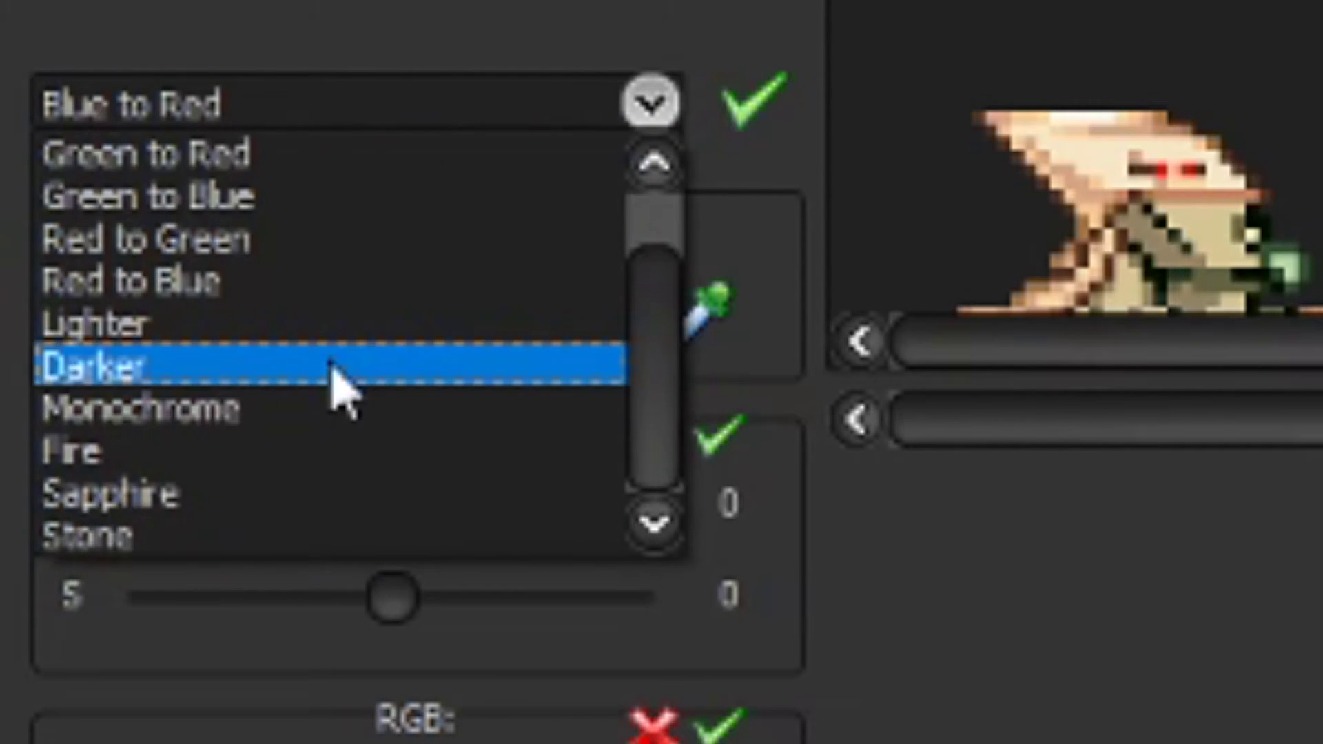
scroll(334, 368, up, 2)
scroll(680, 319, down, 1)
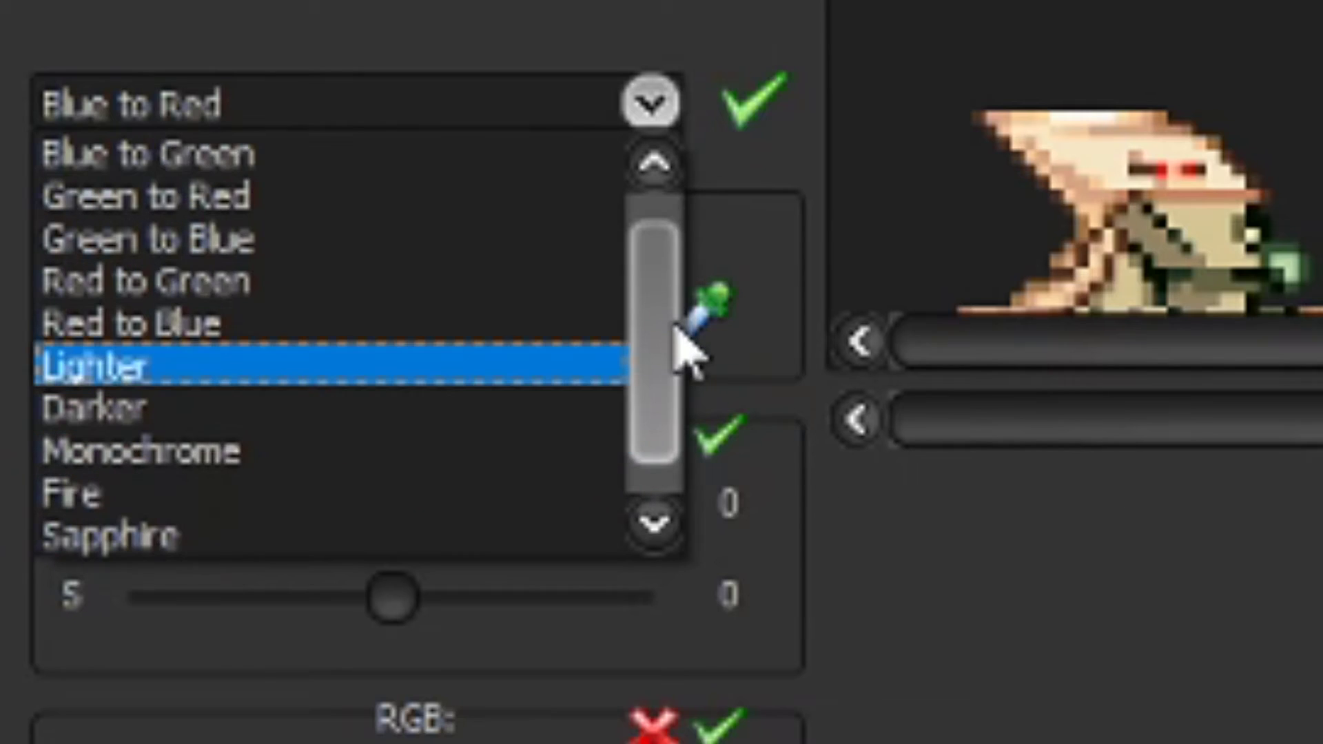
scroll(683, 373, down, 1)
scroll(685, 289, up, 2)
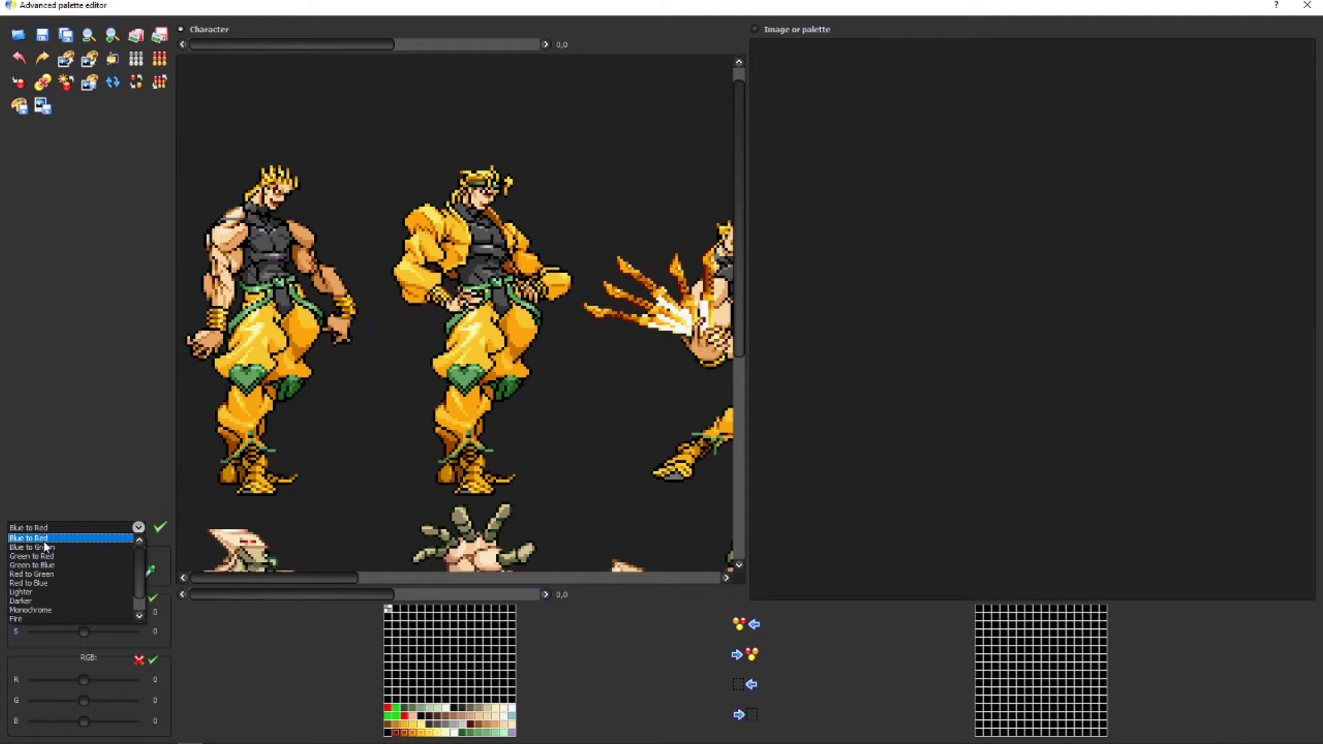
- Apply Blue to Red to the clothes, revert them to yellow, and choose Blue to Green
click(94, 461)
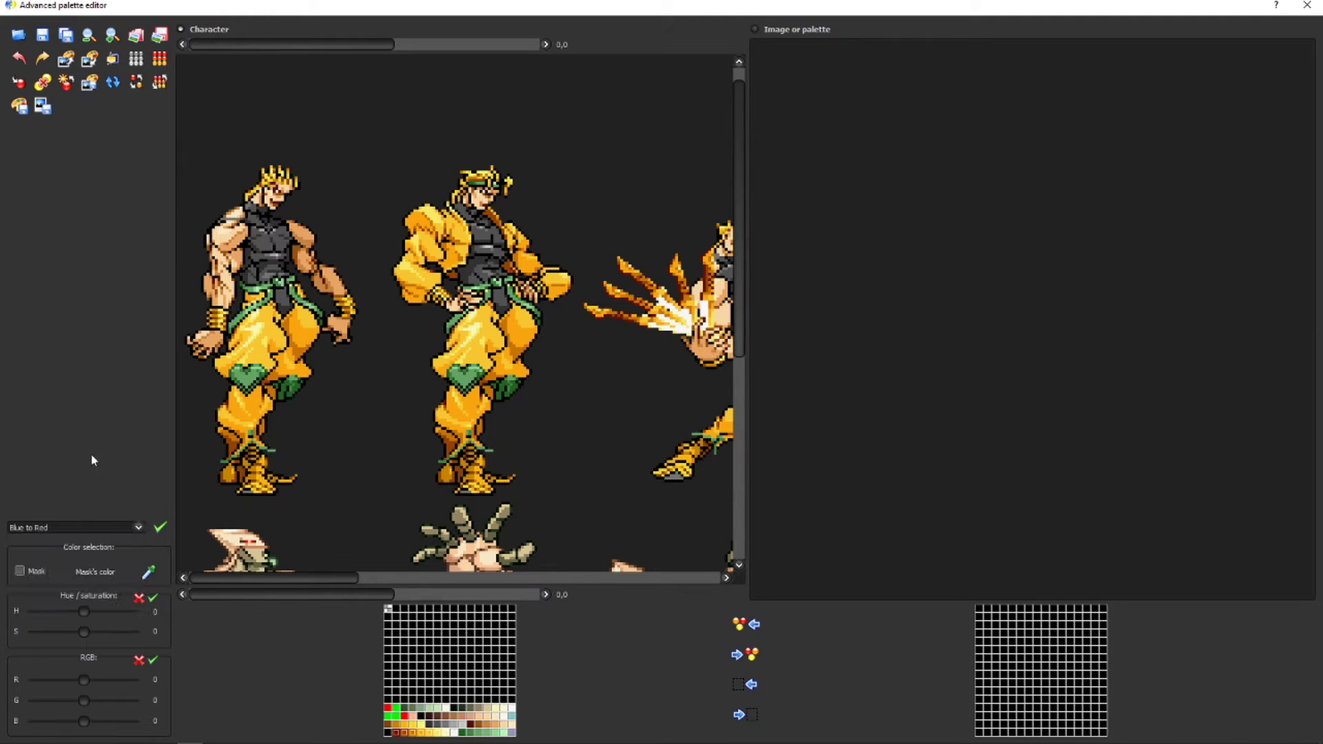
click(164, 530)
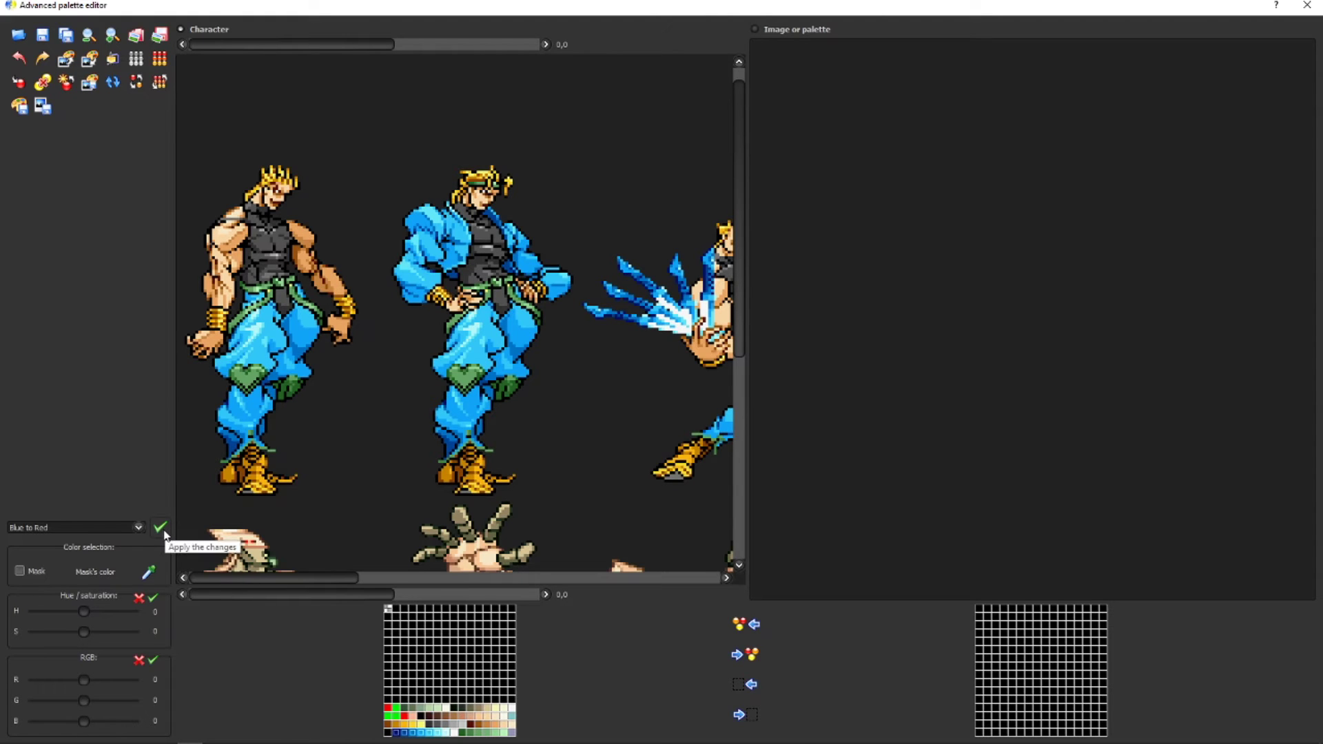
click(161, 529)
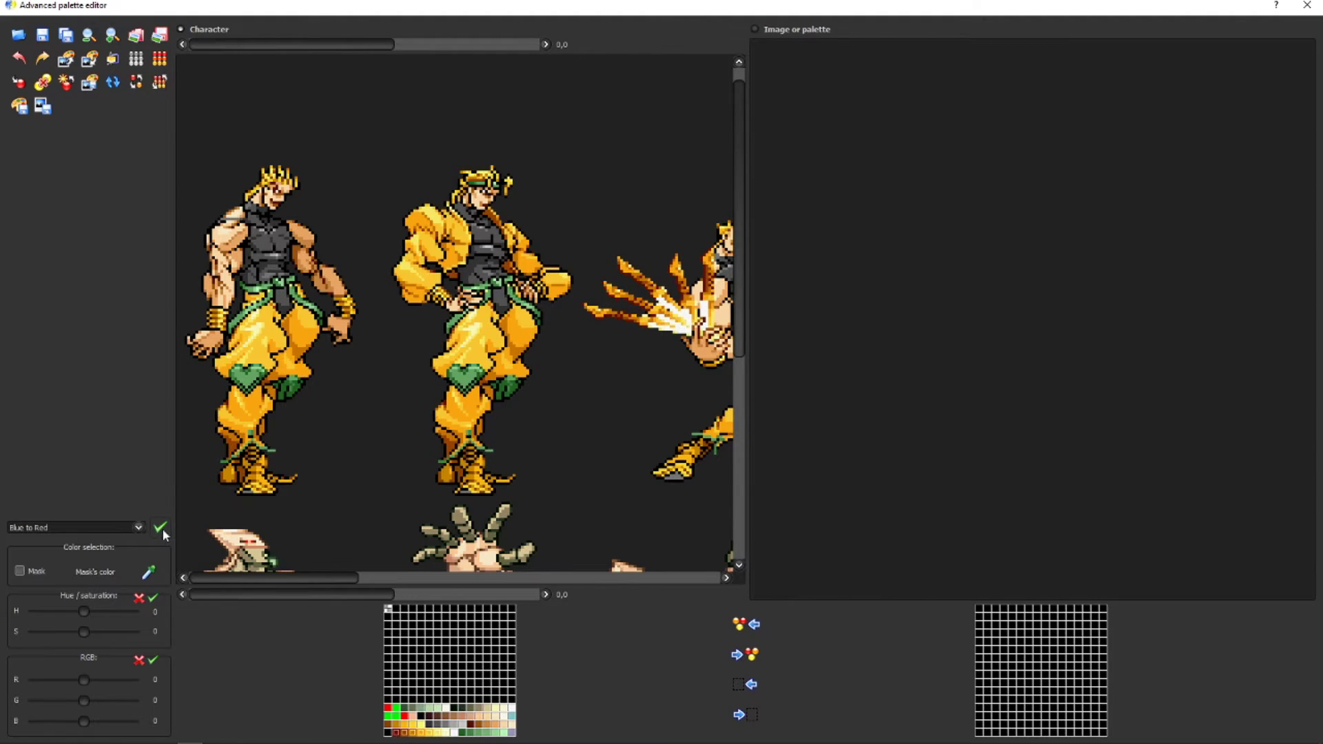
click(139, 528)
click(56, 544)
- Reapply Blue to Red to turn the clothes blue, then revert them to yellow again
click(131, 528)
click(55, 557)
click(161, 528)
click(161, 529)
- Reselect Blue to Red and apply it so Dio's coat and pants turn blue
click(138, 528)
click(140, 541)
click(139, 528)
click(67, 546)
click(163, 529)
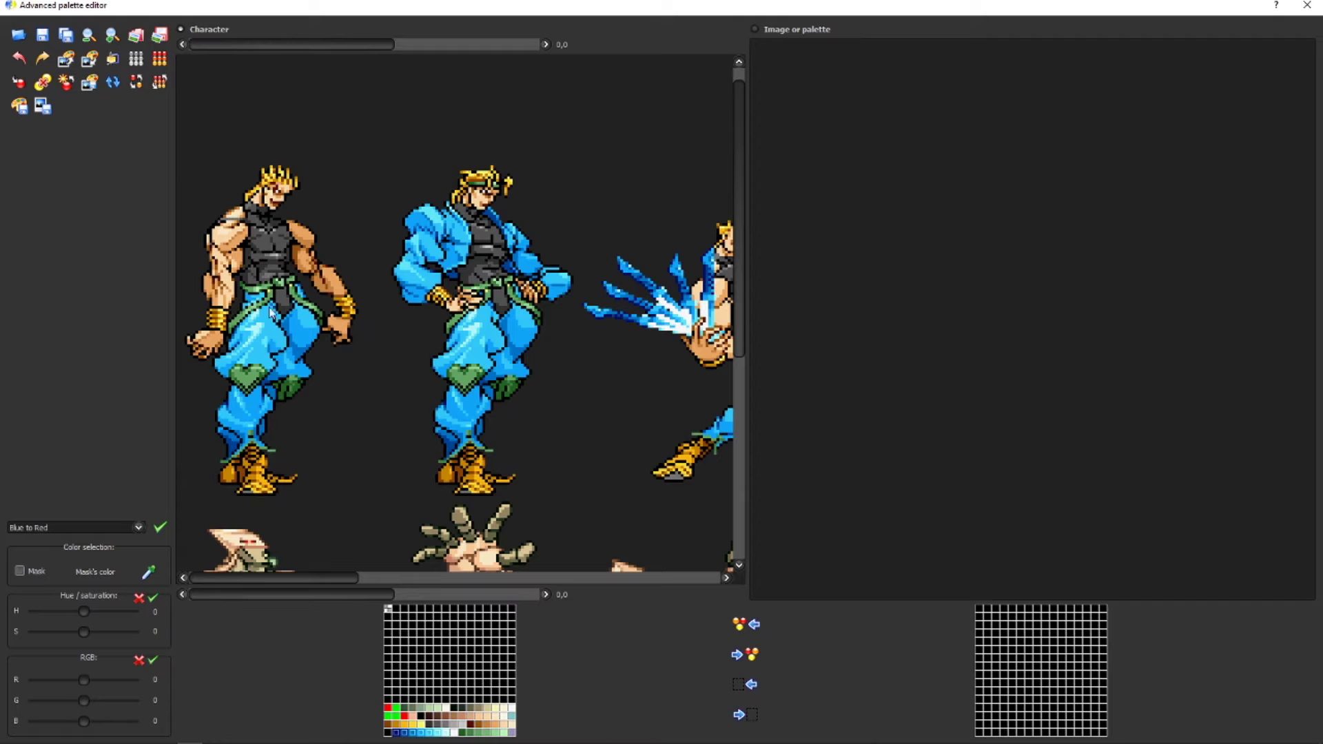
- Recolour the claws' white highlight to #222222 sampled from screen, then open another white palette entry
click(19, 571)
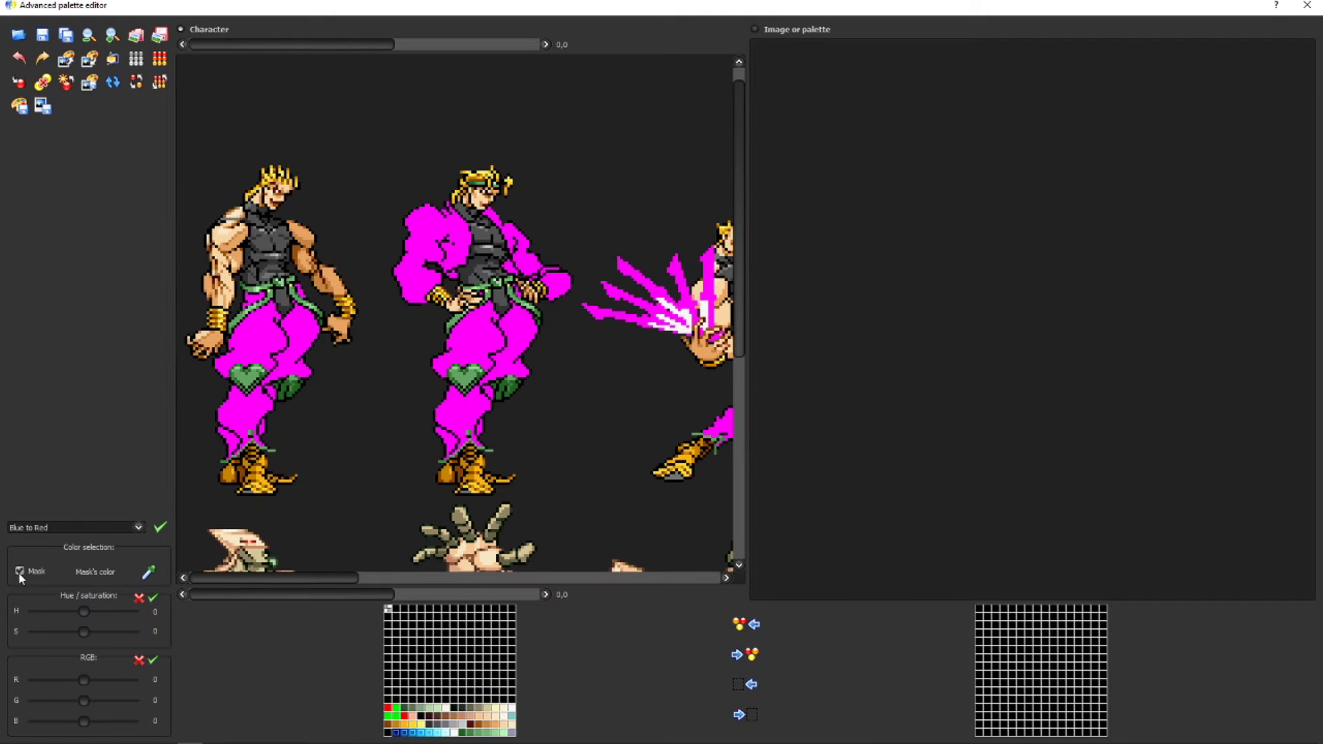
double_click(455, 733)
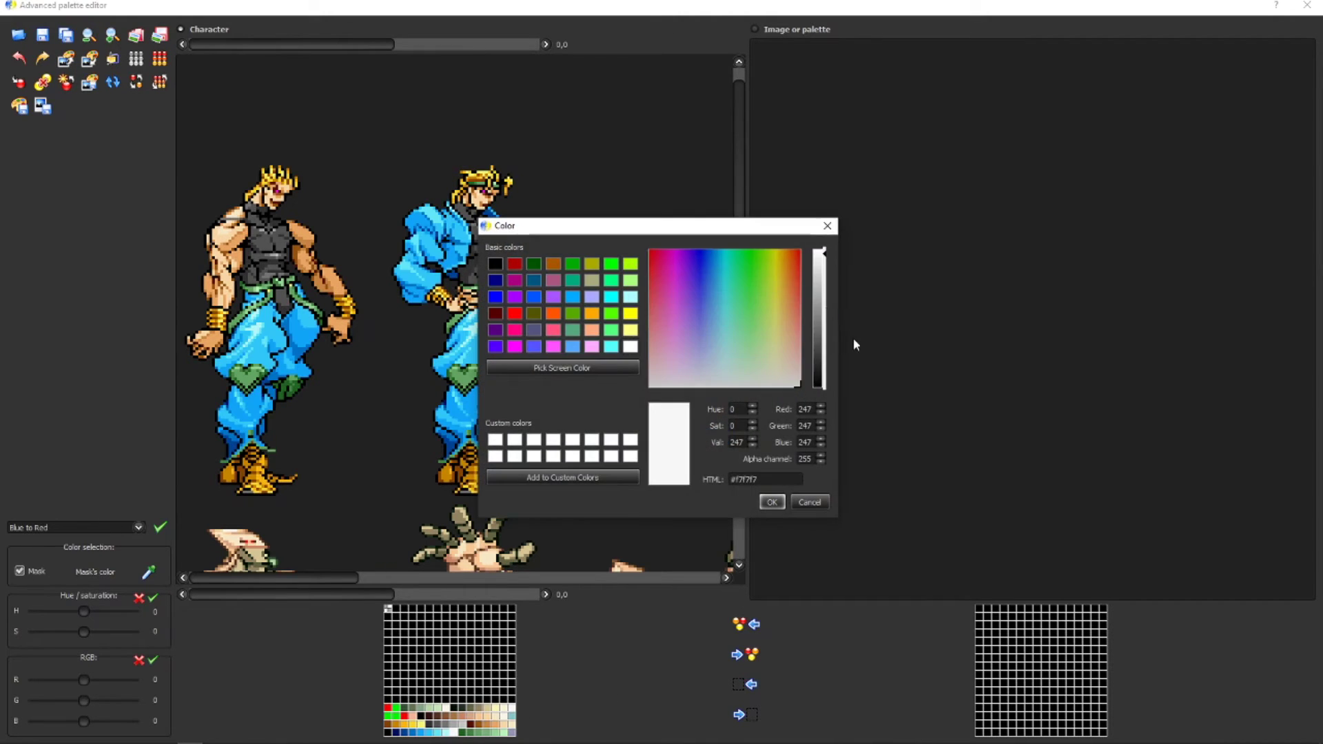
click(774, 505)
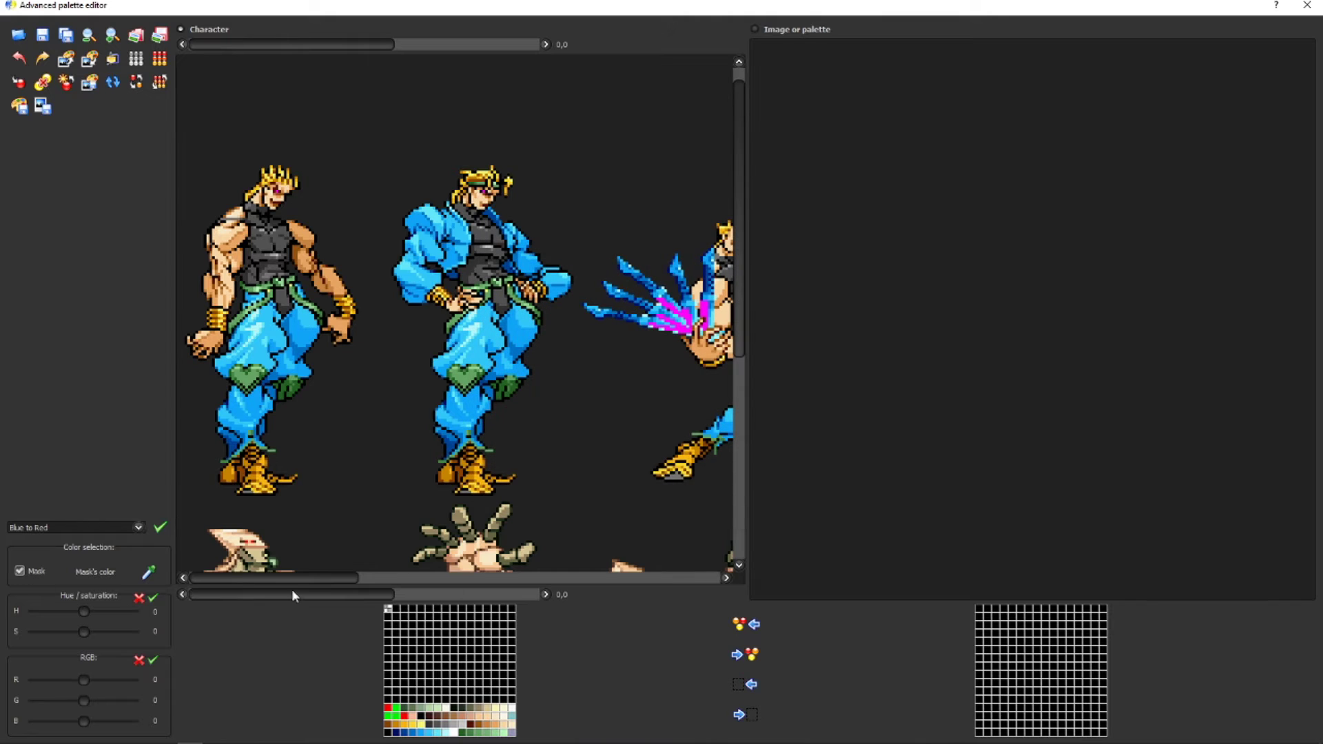
double_click(455, 735)
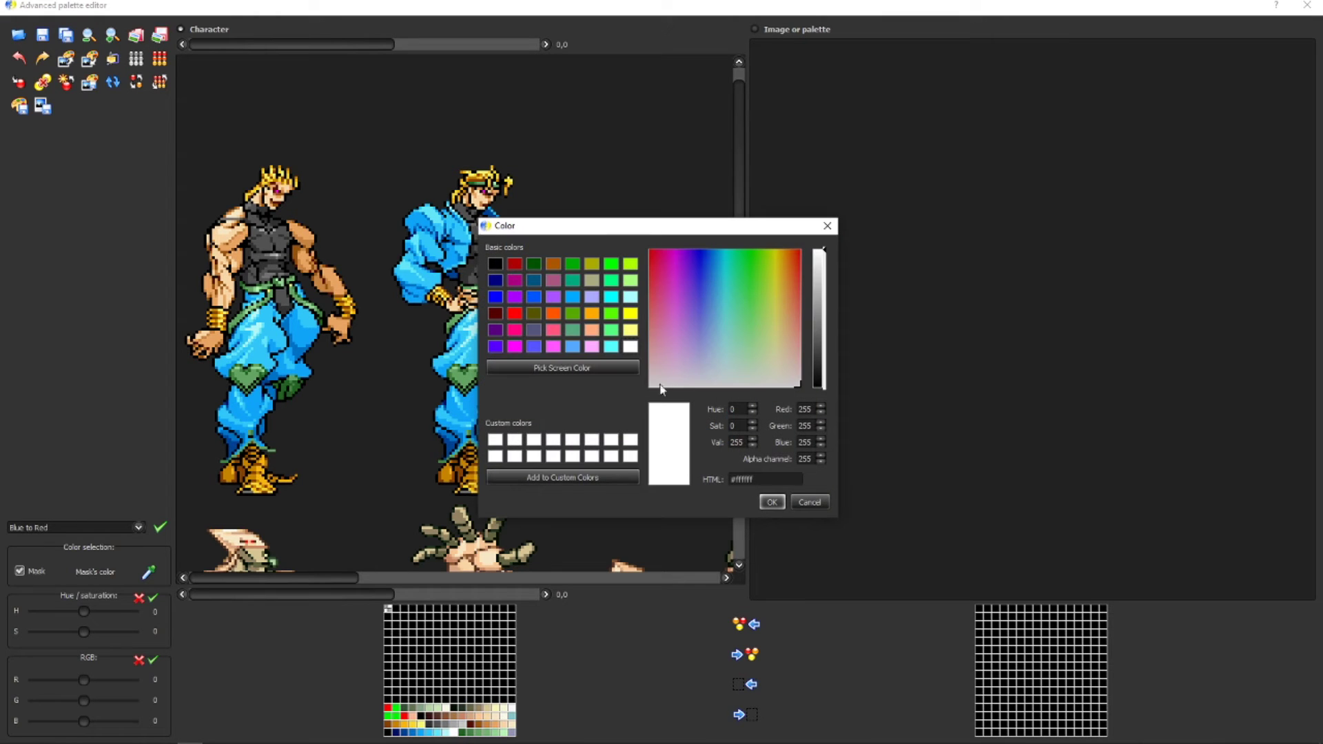
drag(693, 388, 869, 448)
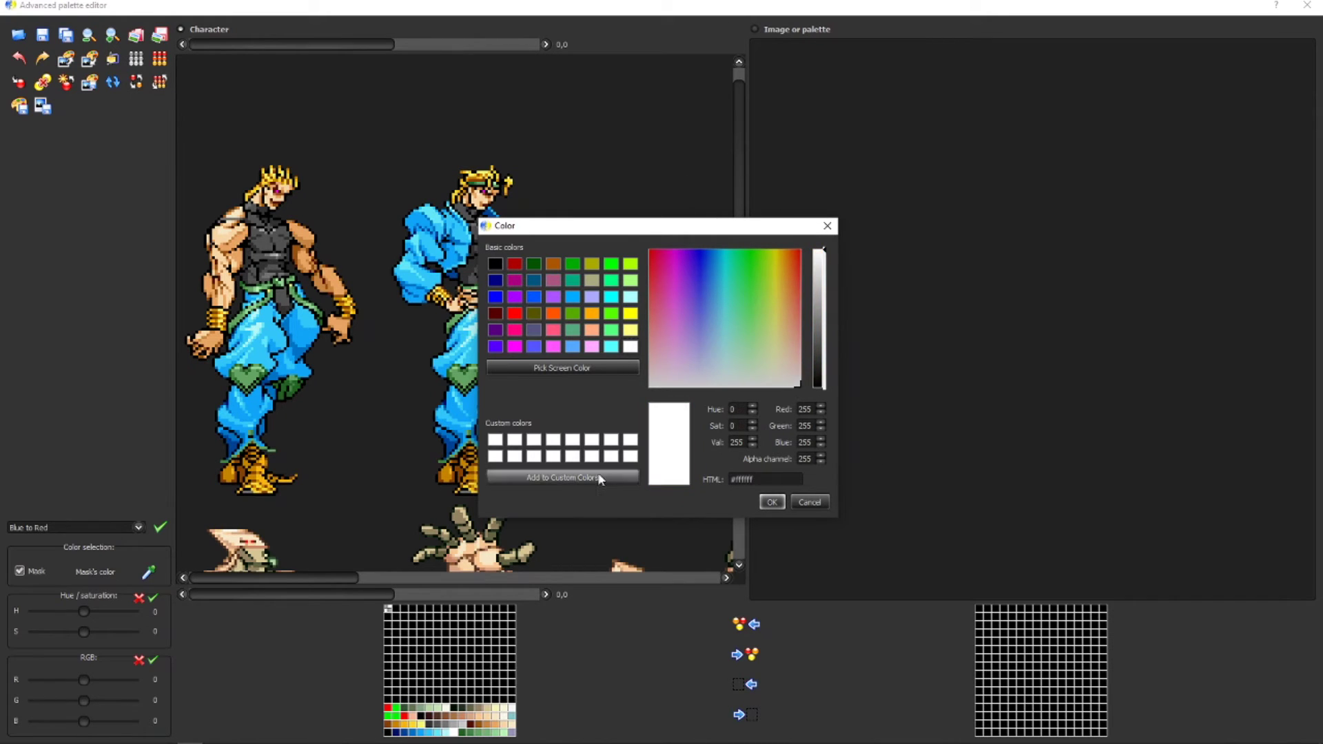
click(553, 366)
click(338, 484)
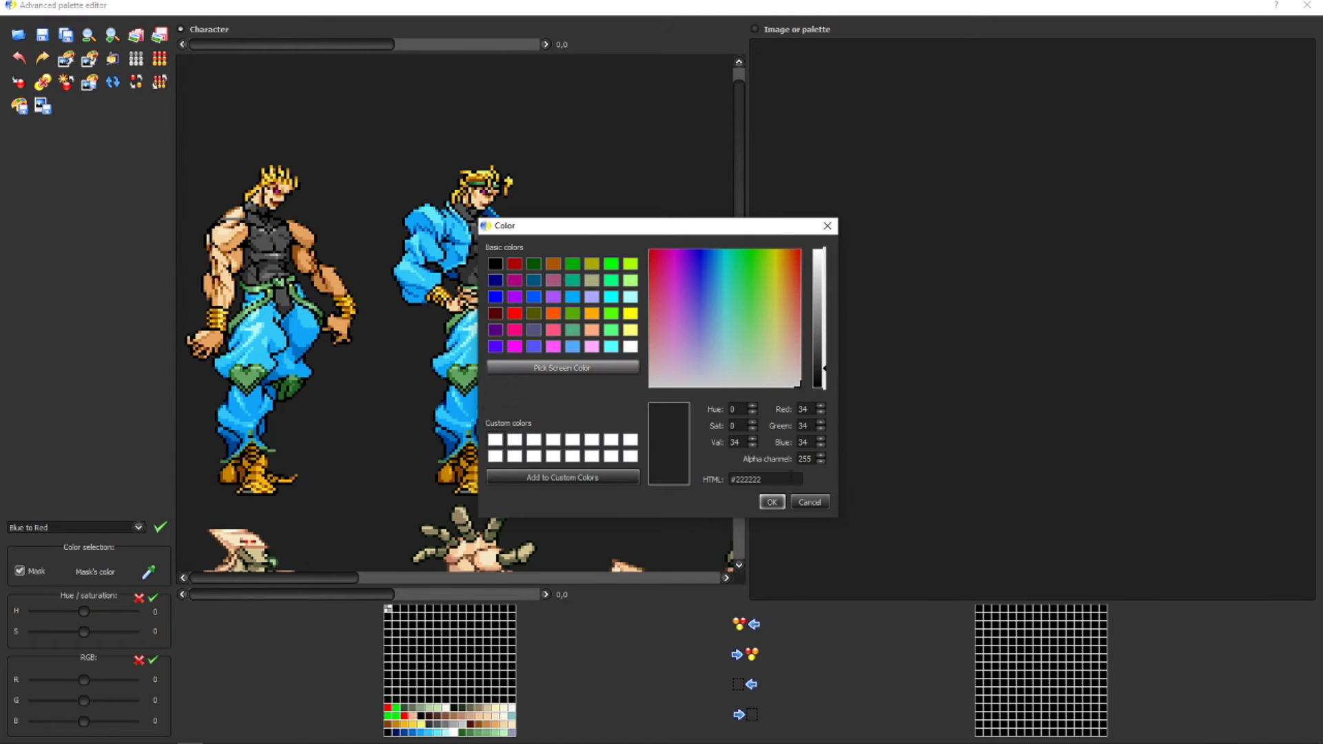
click(770, 502)
click(19, 571)
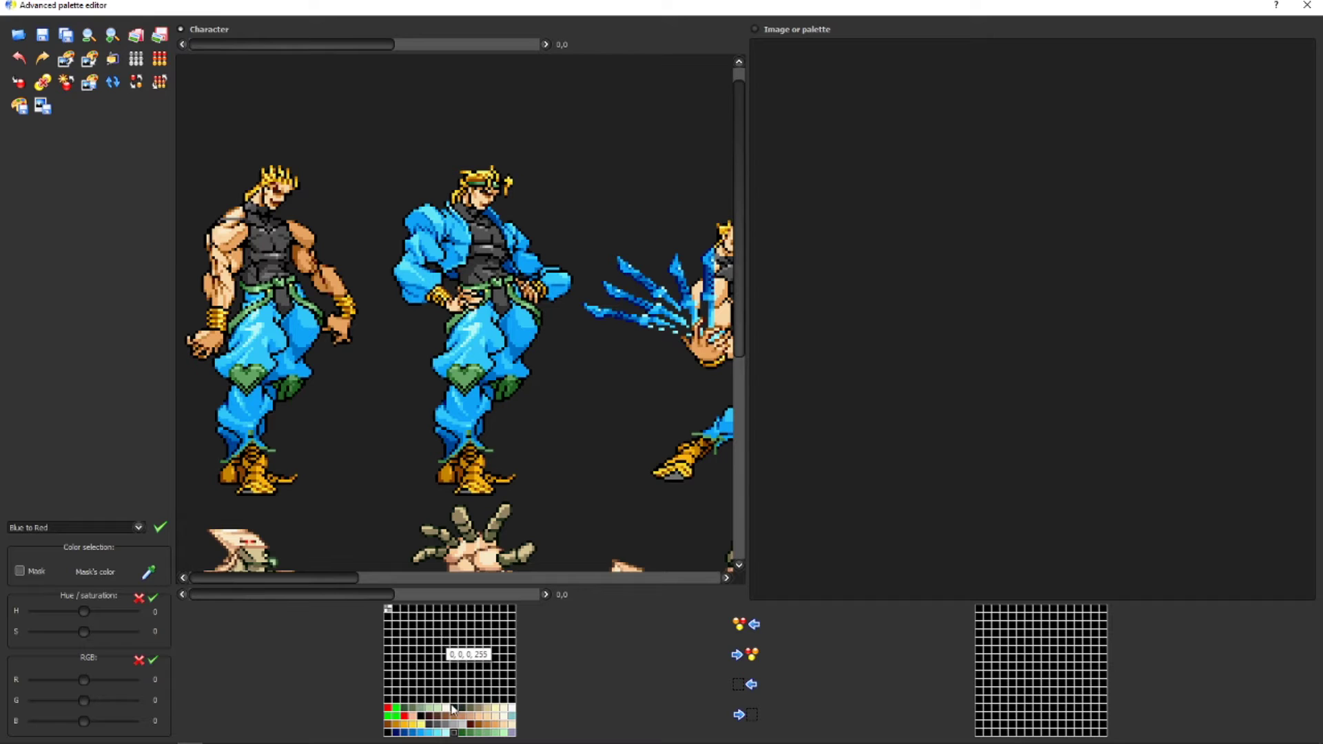
double_click(453, 733)
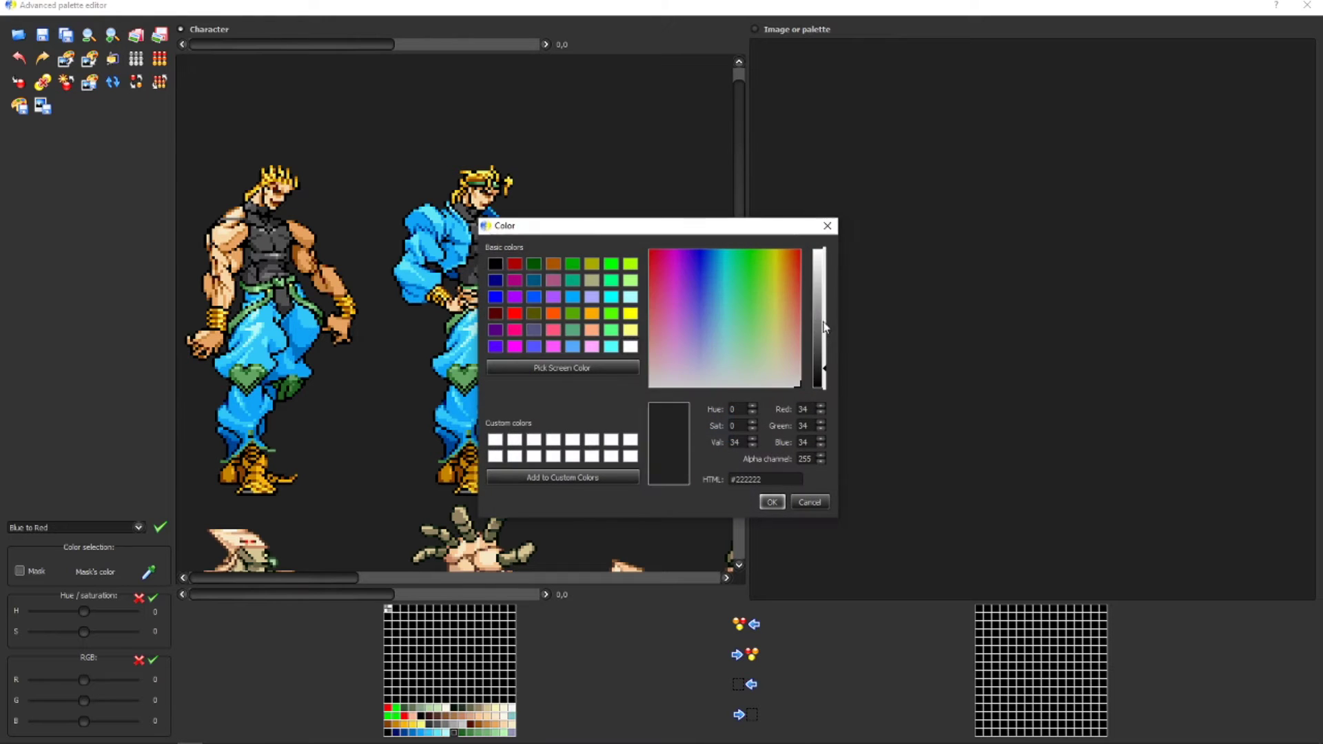
- Apply the Lighter effect to the vest's dark grey, then select the 49, 49, 49 grey
click(770, 505)
click(76, 527)
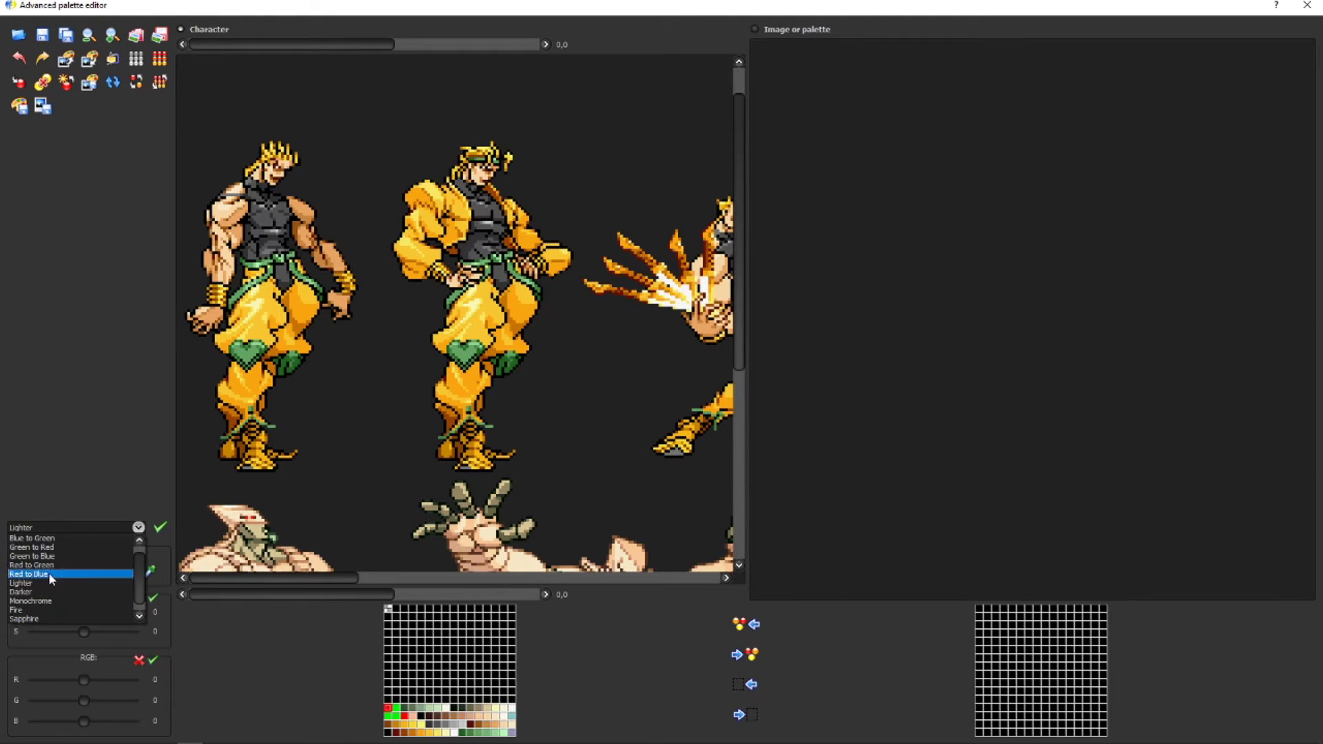
click(28, 583)
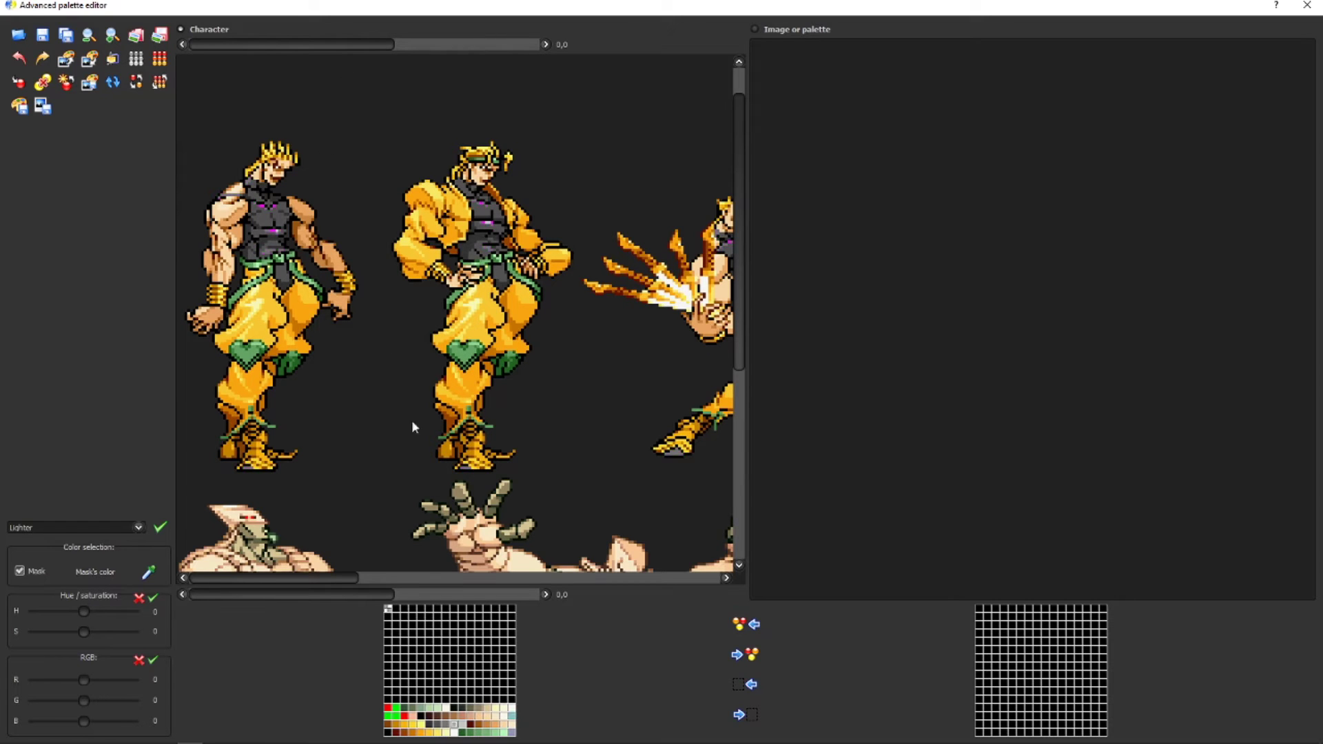
click(439, 724)
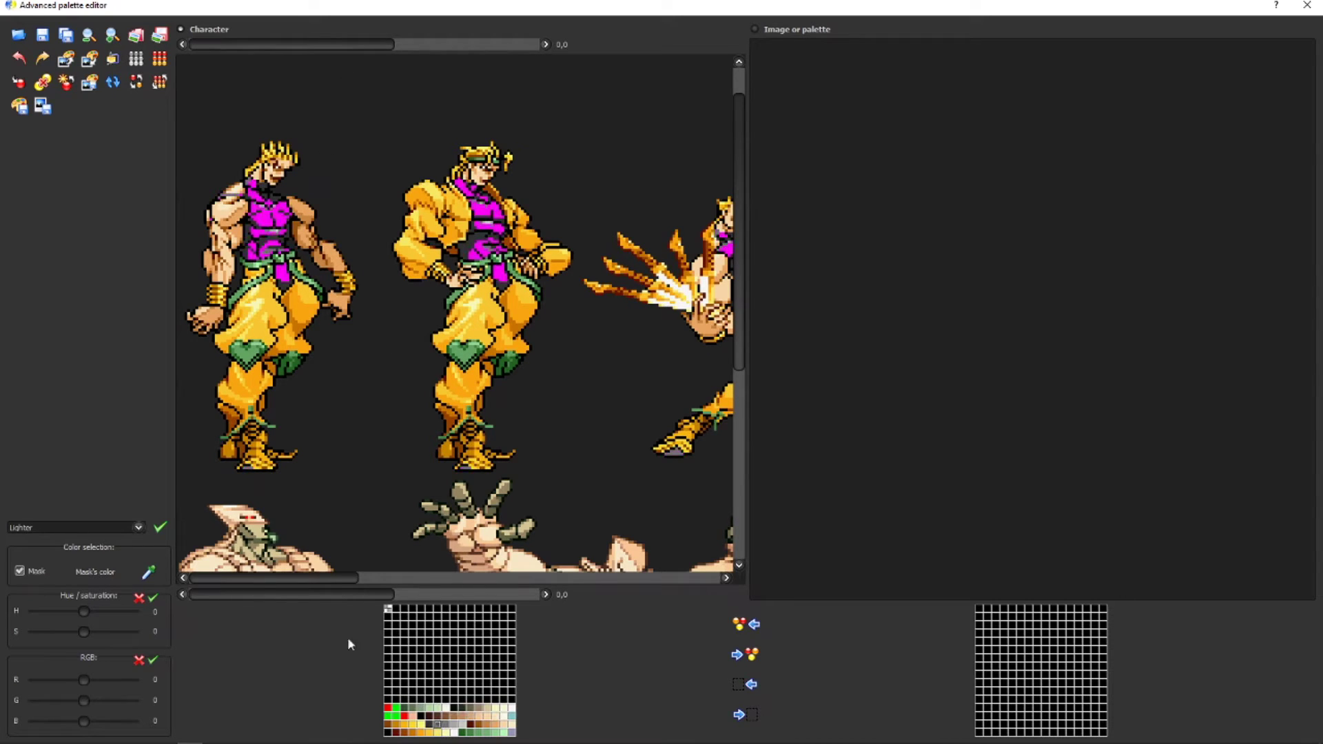
click(20, 572)
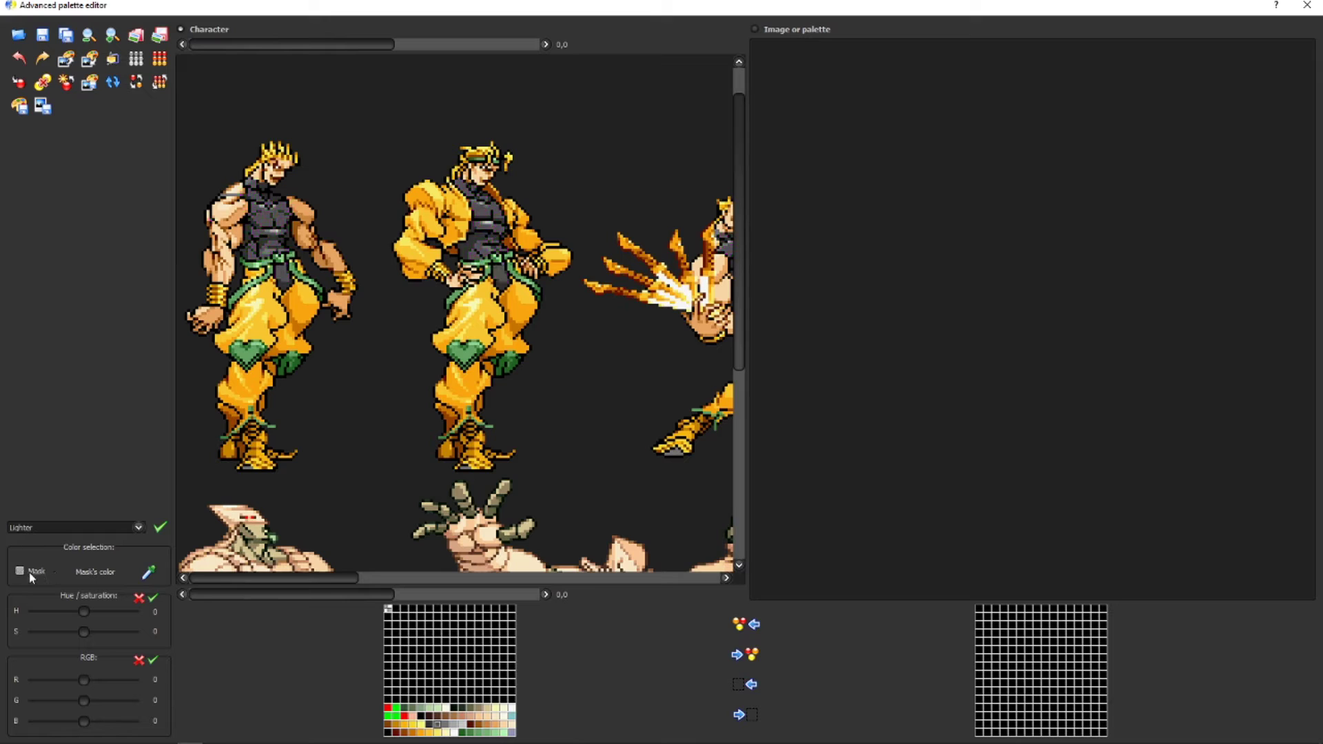
click(165, 529)
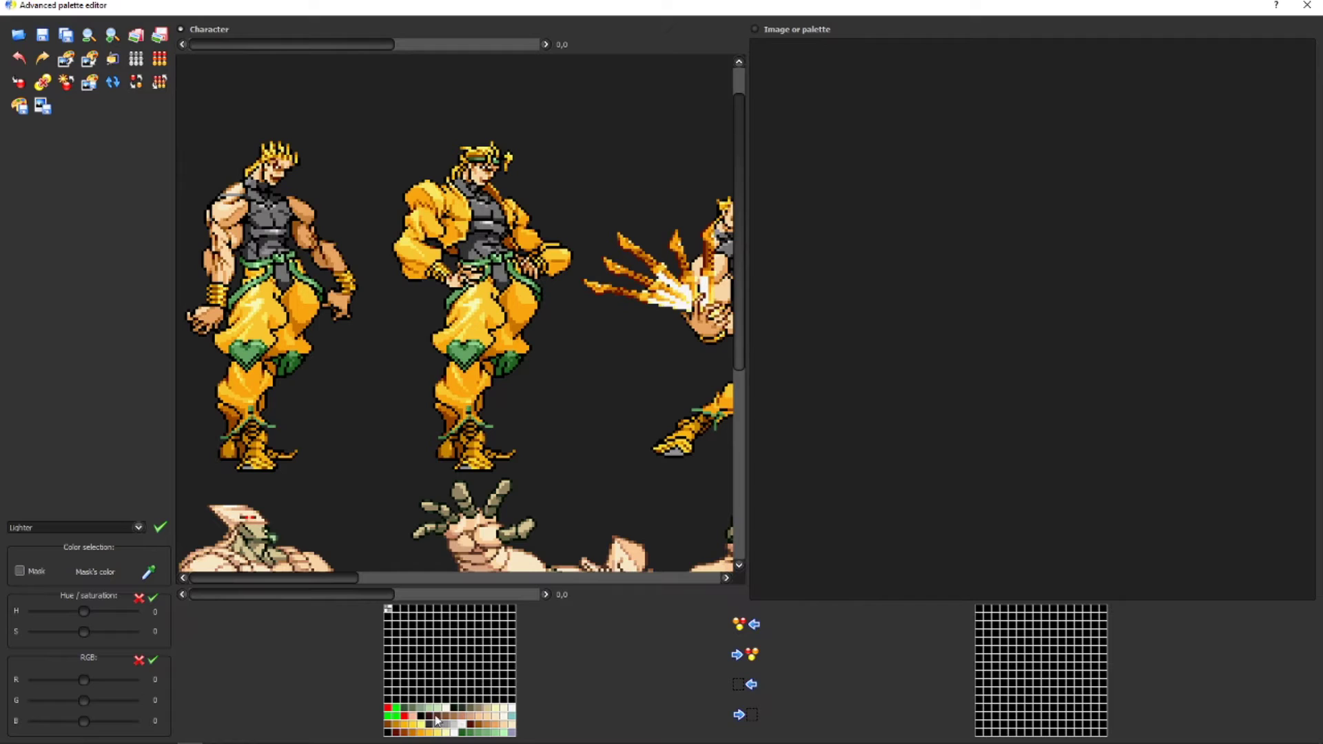
click(430, 726)
- Choose the Darker effect and scroll the character view to the standing Dio sprites
click(138, 528)
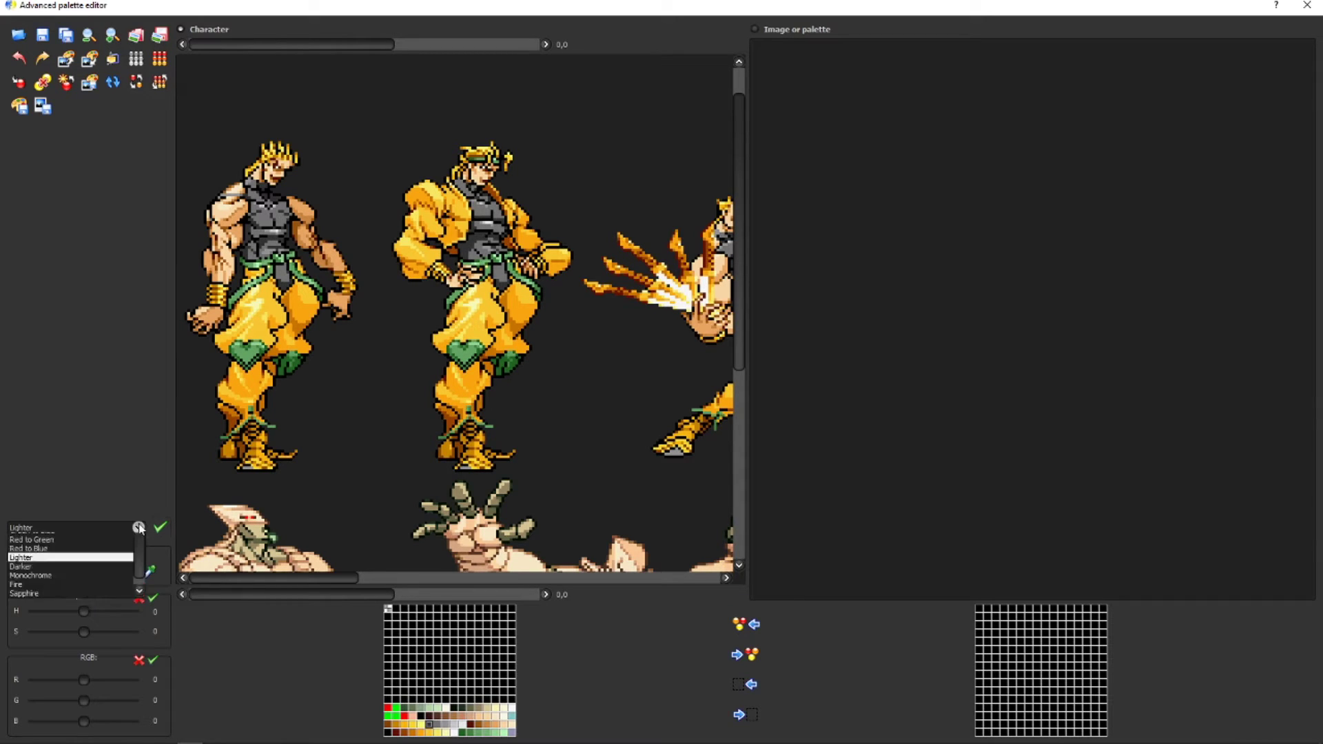
click(25, 596)
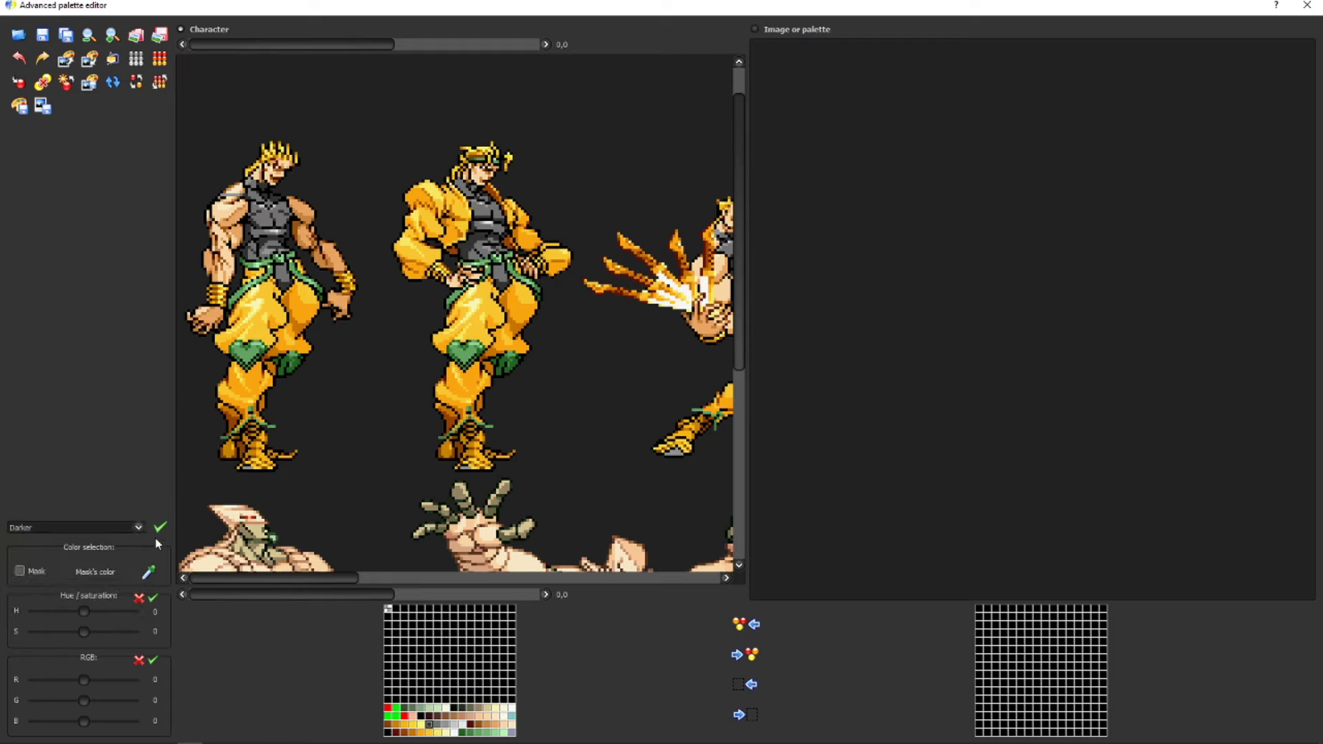
scroll(254, 579, right, 10)
scroll(318, 579, left, 6)
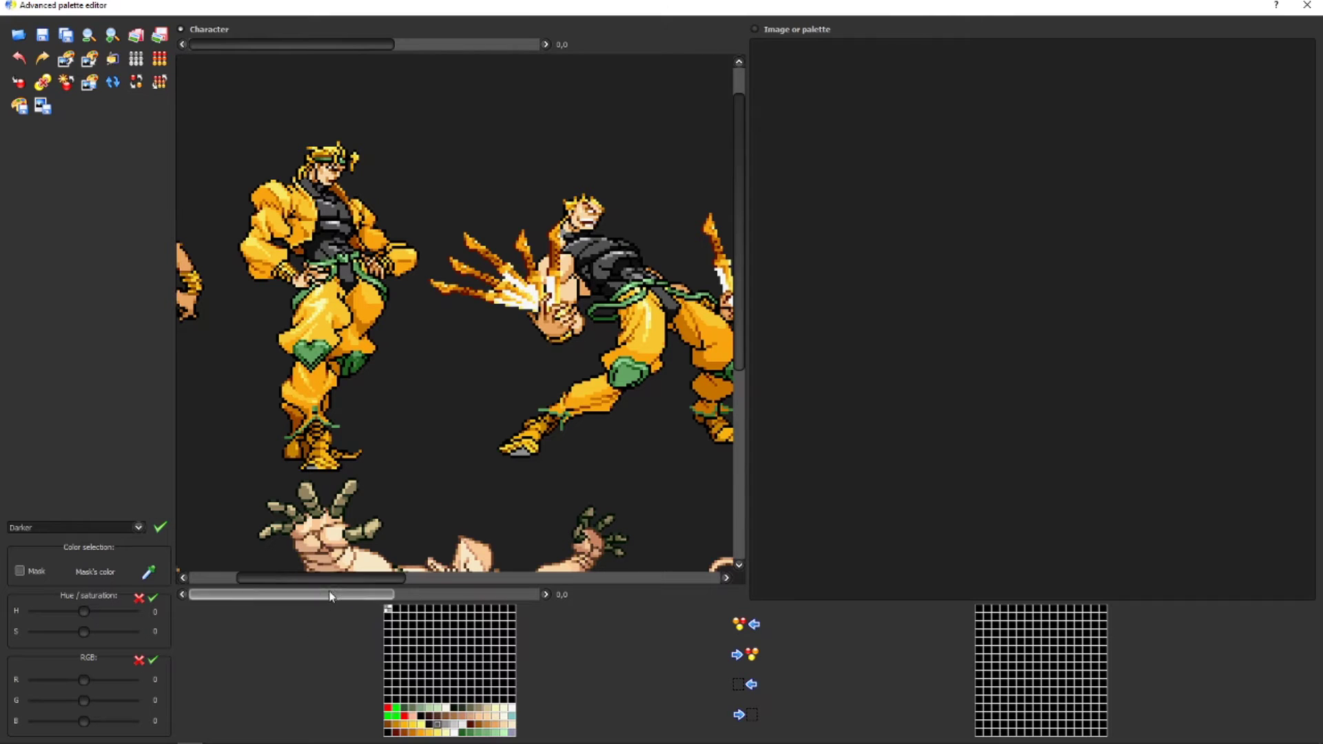
scroll(327, 579, left, 3)
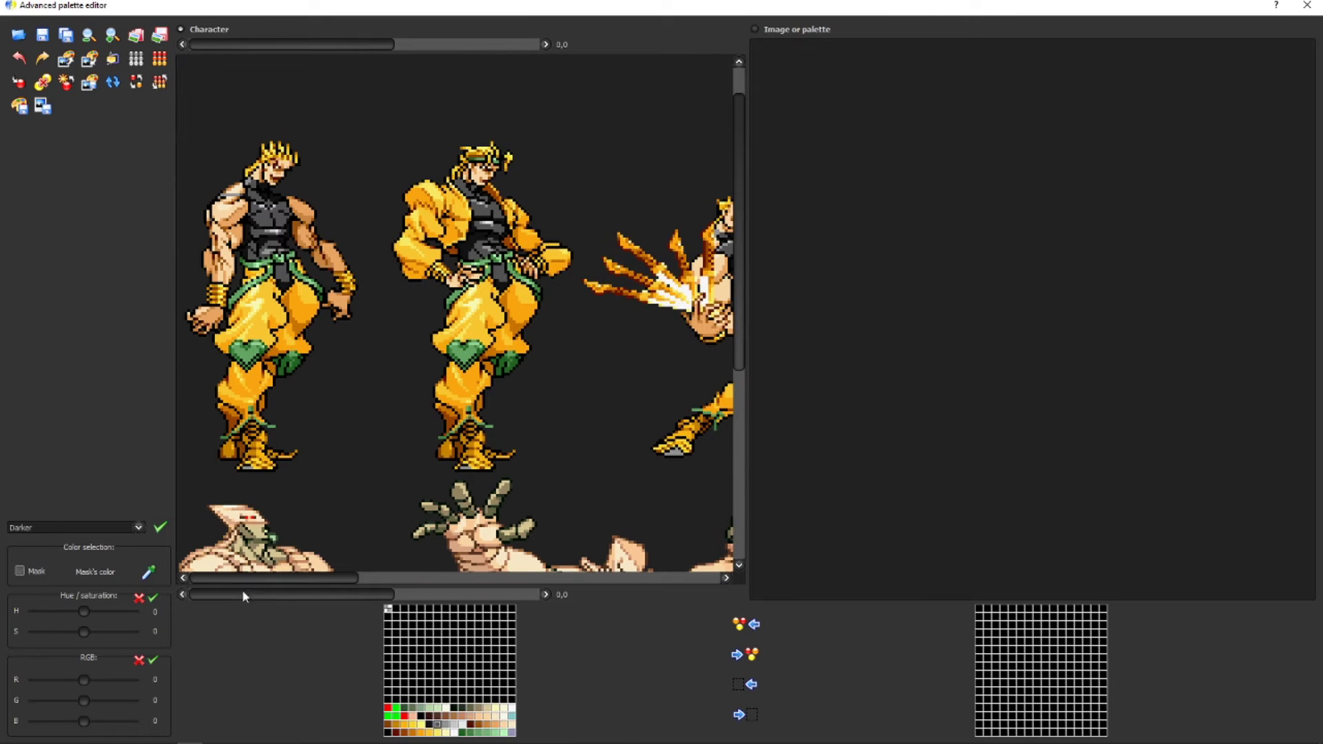
click(138, 527)
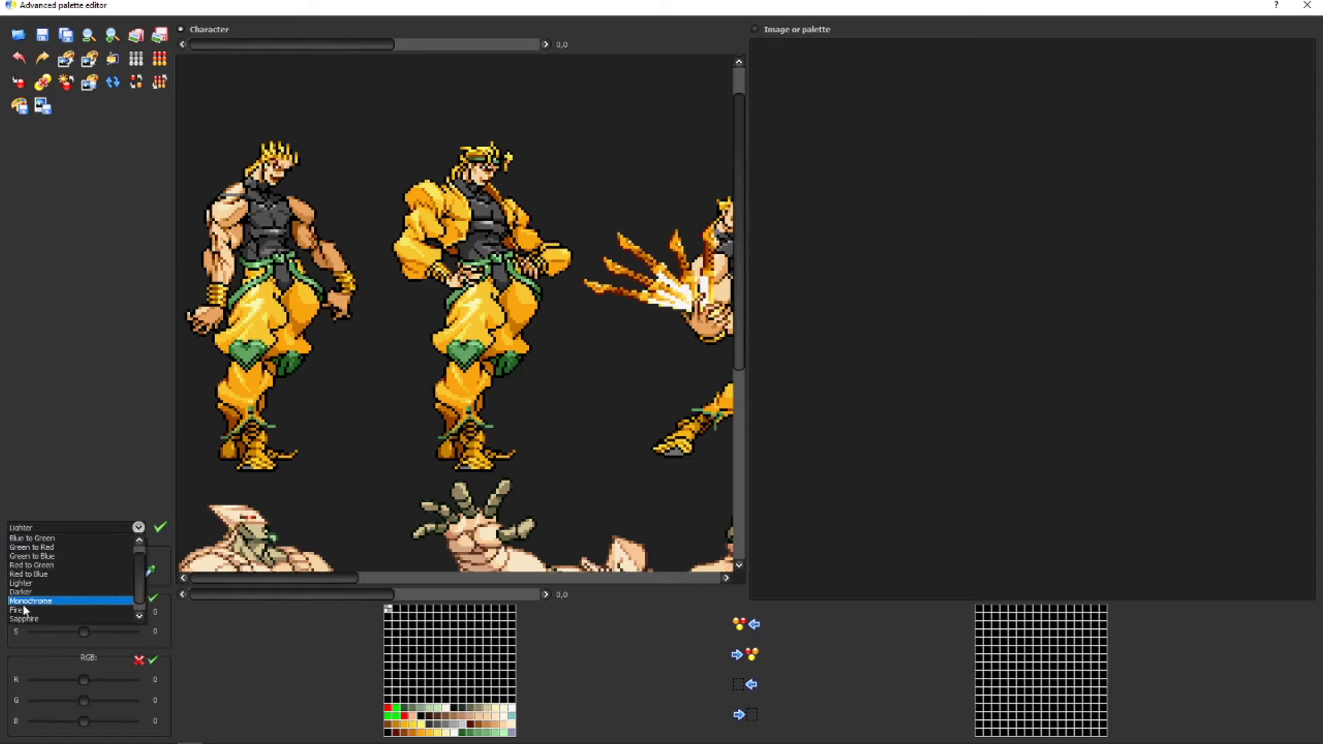
click(28, 602)
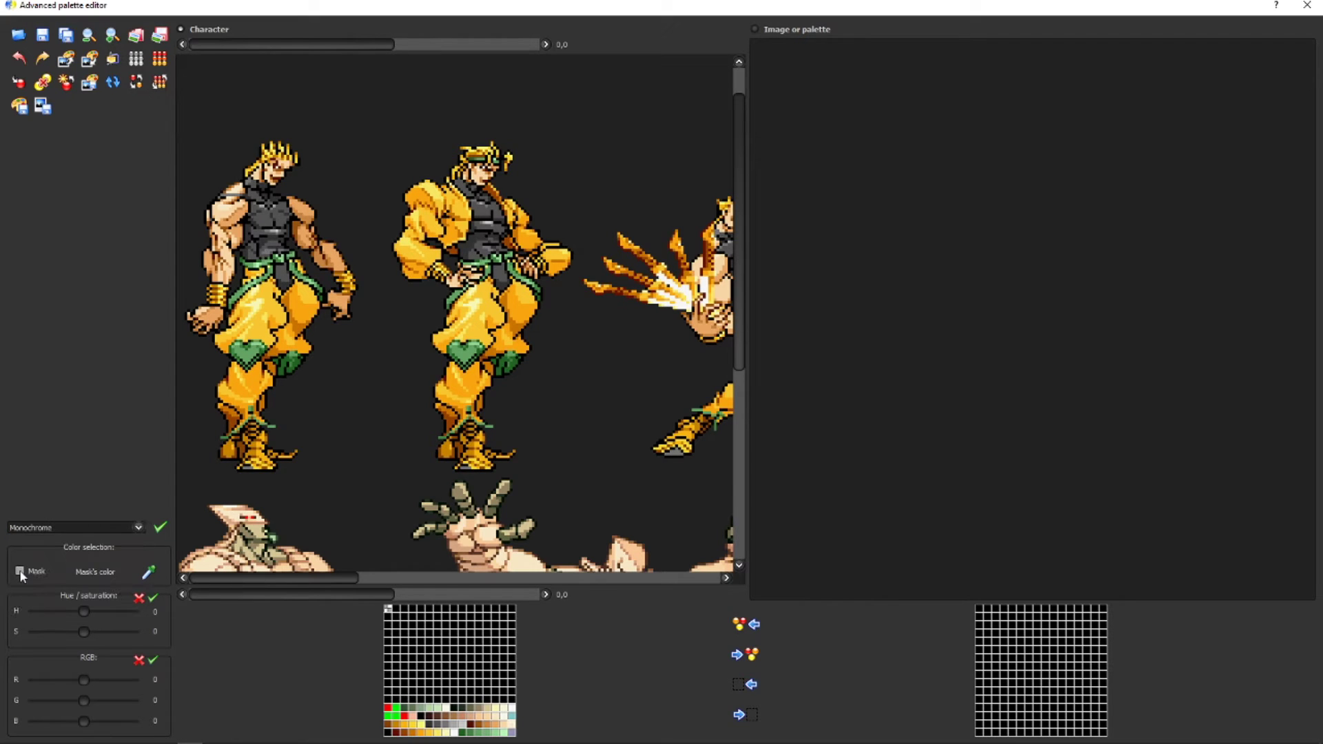
click(20, 572)
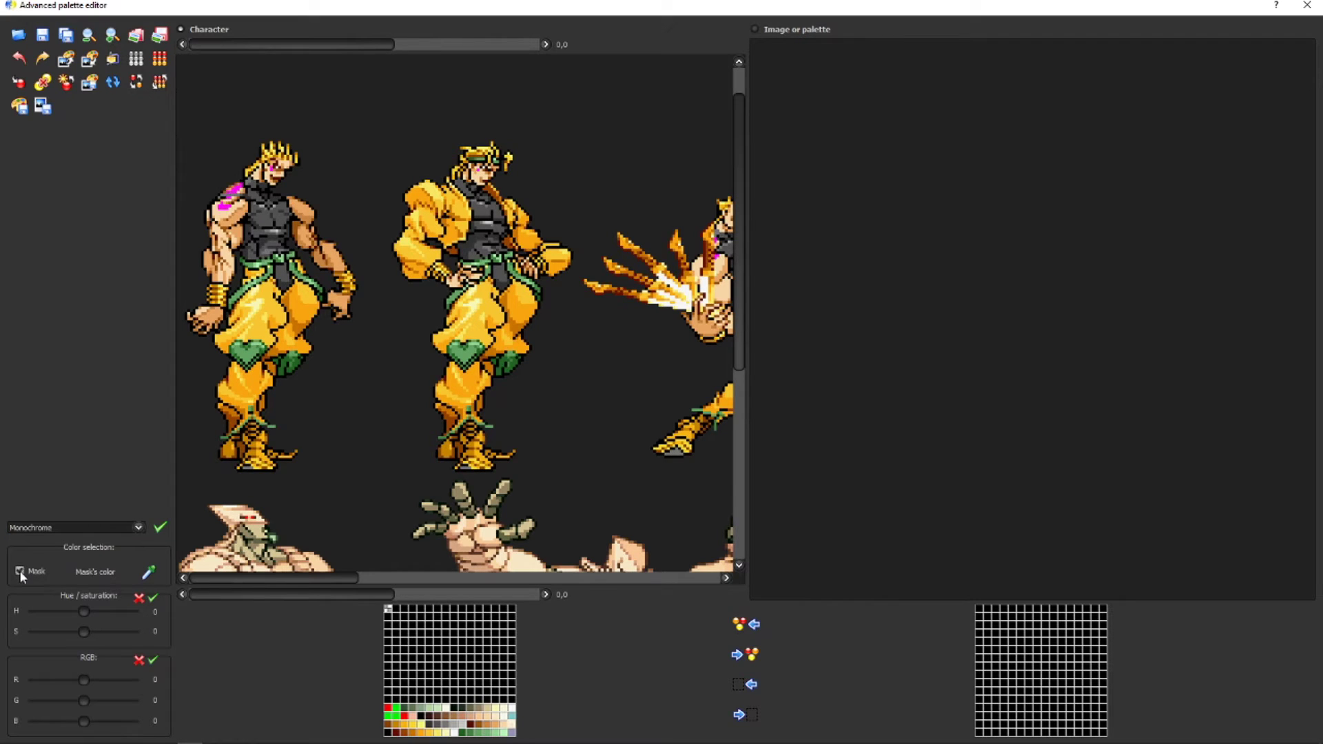
click(393, 736)
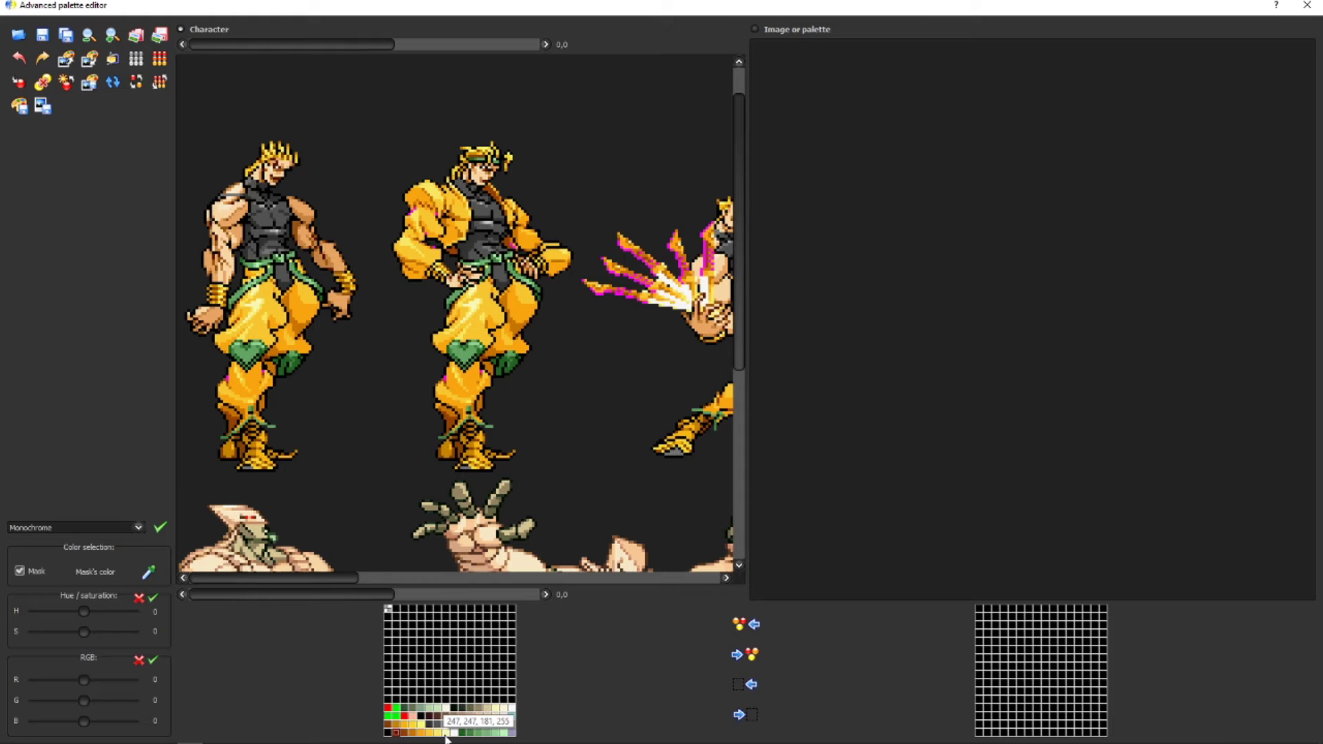
click(446, 734)
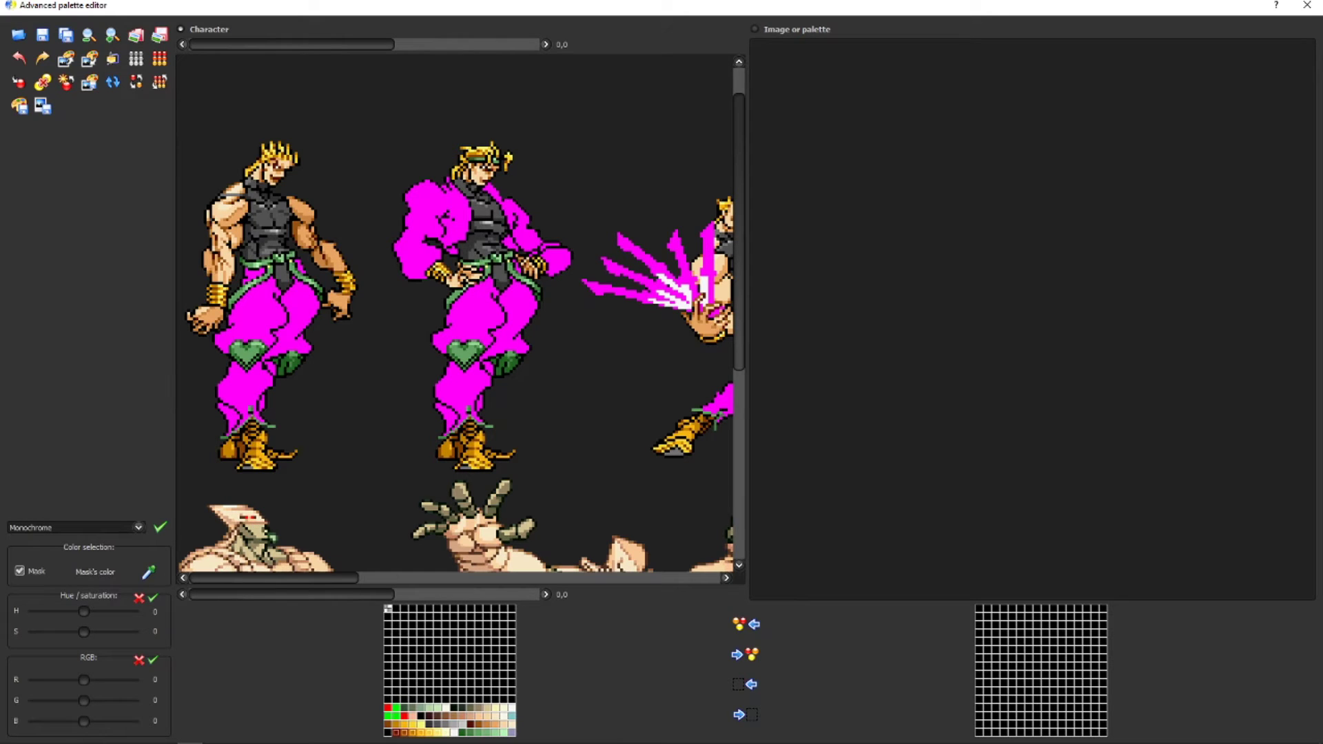
click(20, 571)
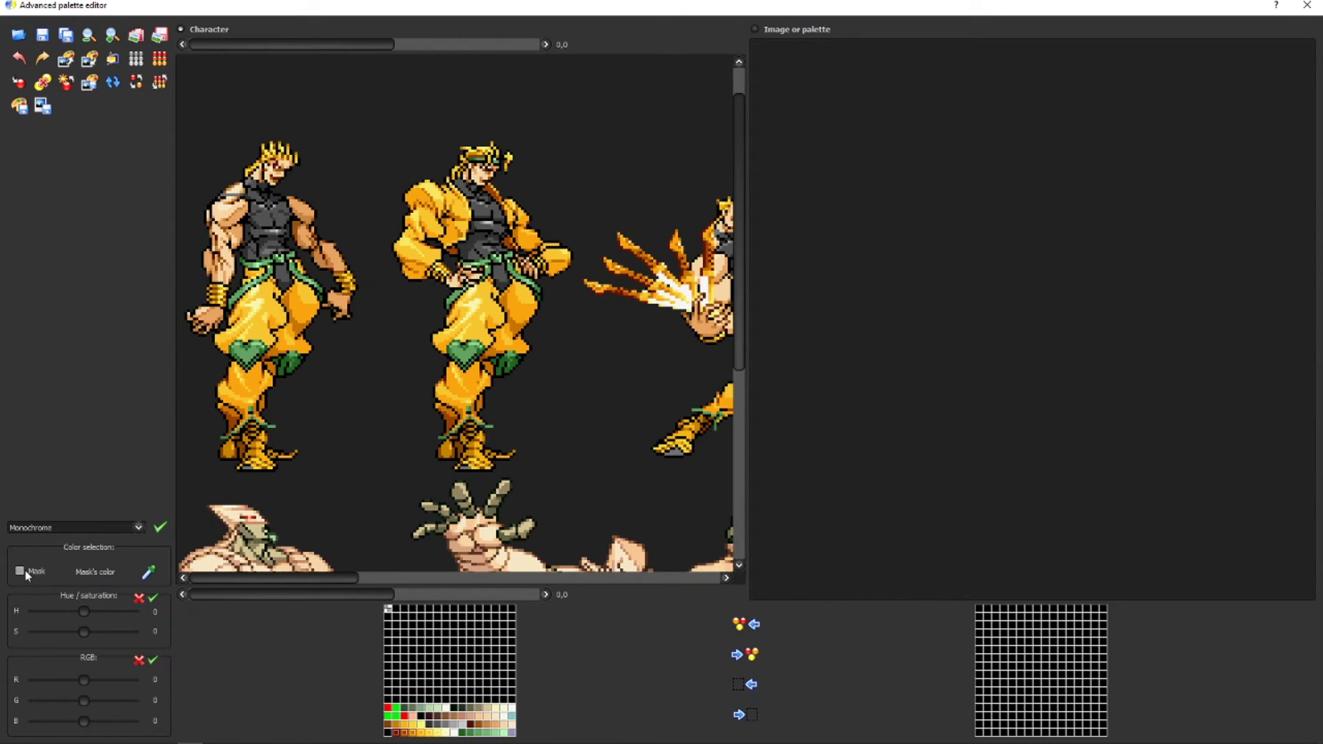
click(161, 528)
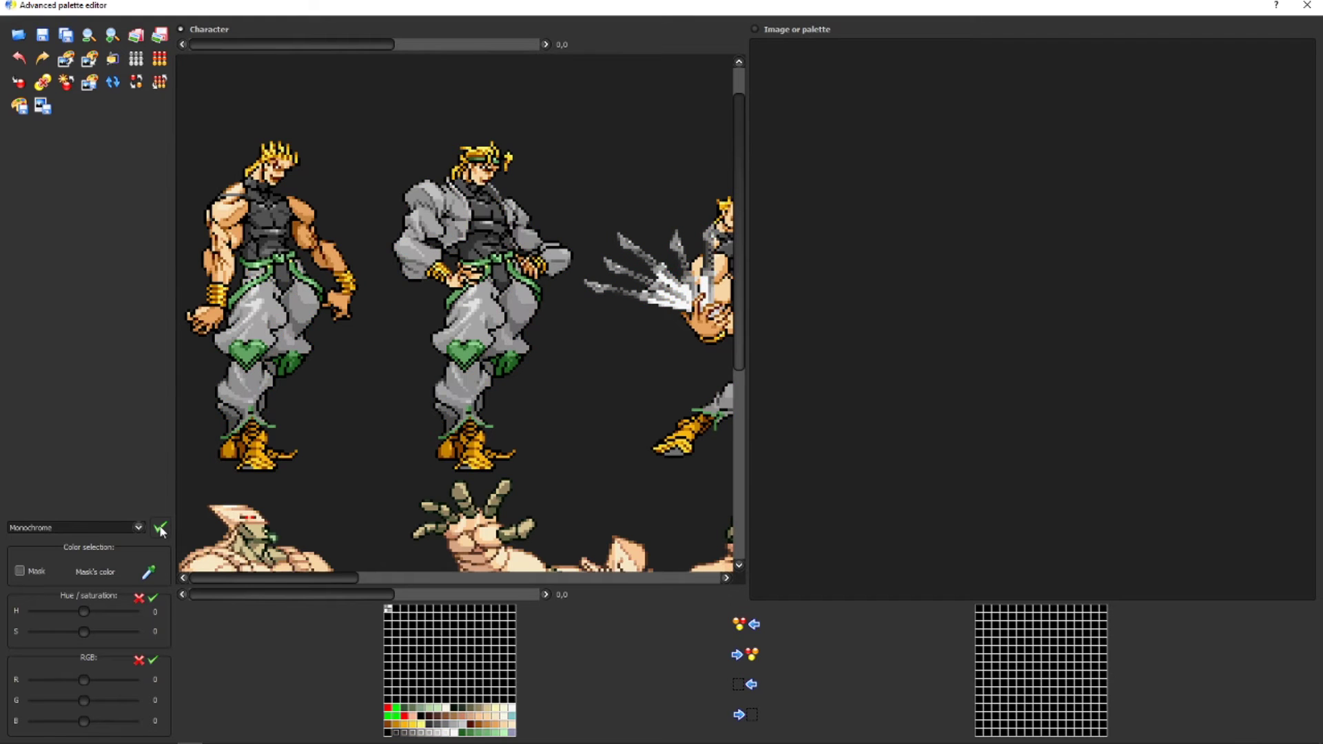
drag(253, 581, 209, 596)
key(ctrl+z)
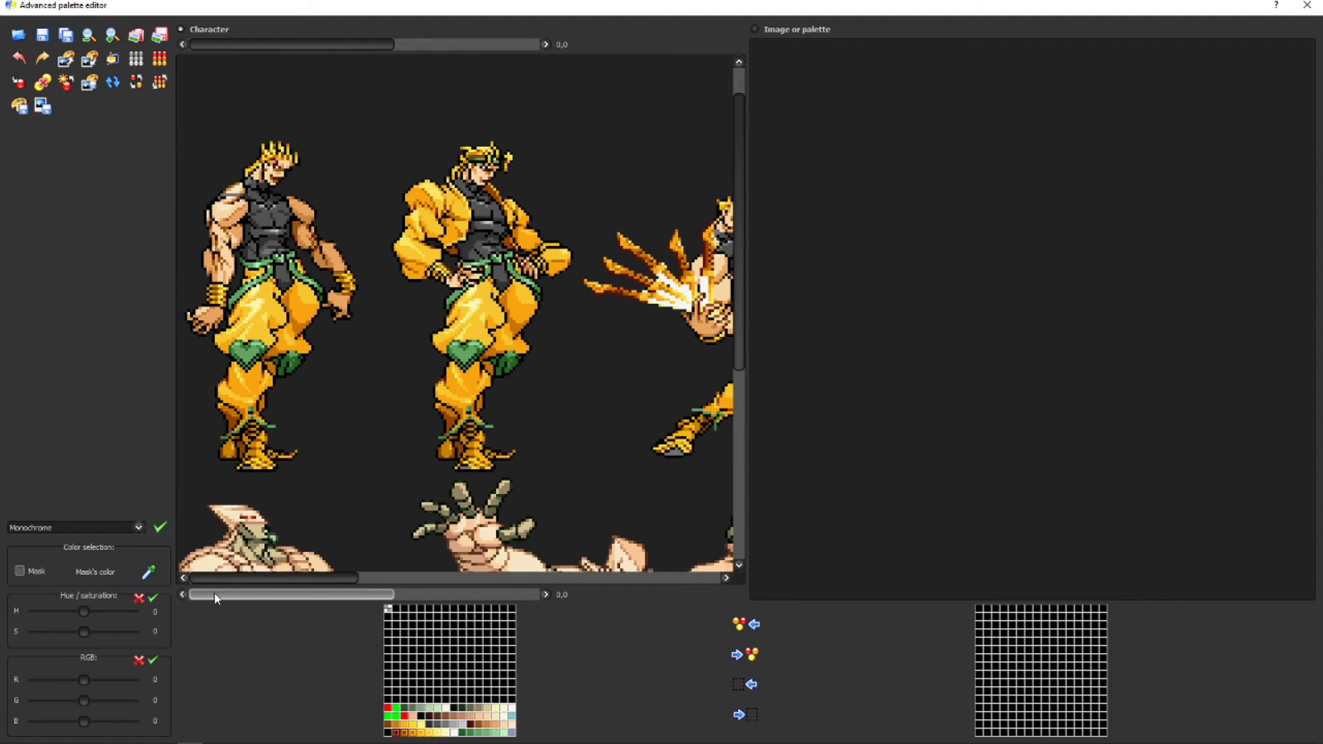
- Trial the Fire effect's orange-red clothing, revert it, and select Sapphire instead
click(120, 529)
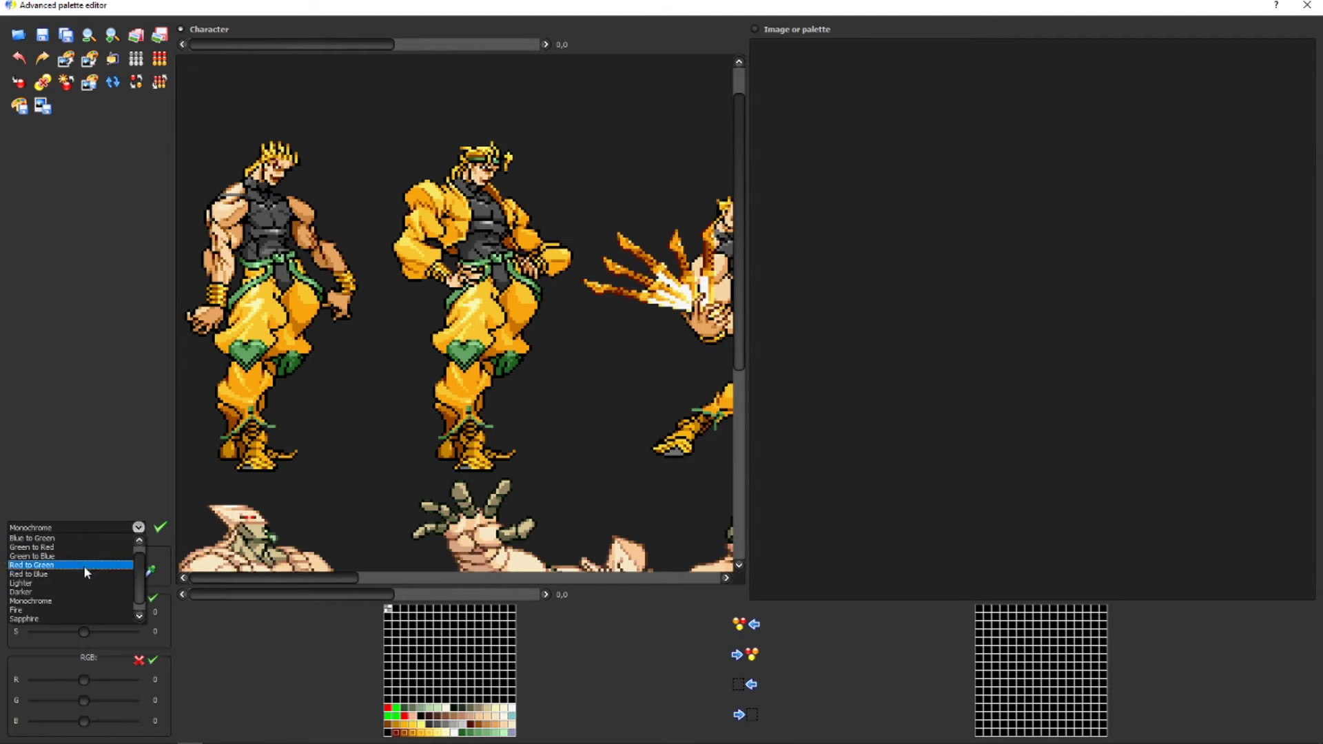
click(73, 609)
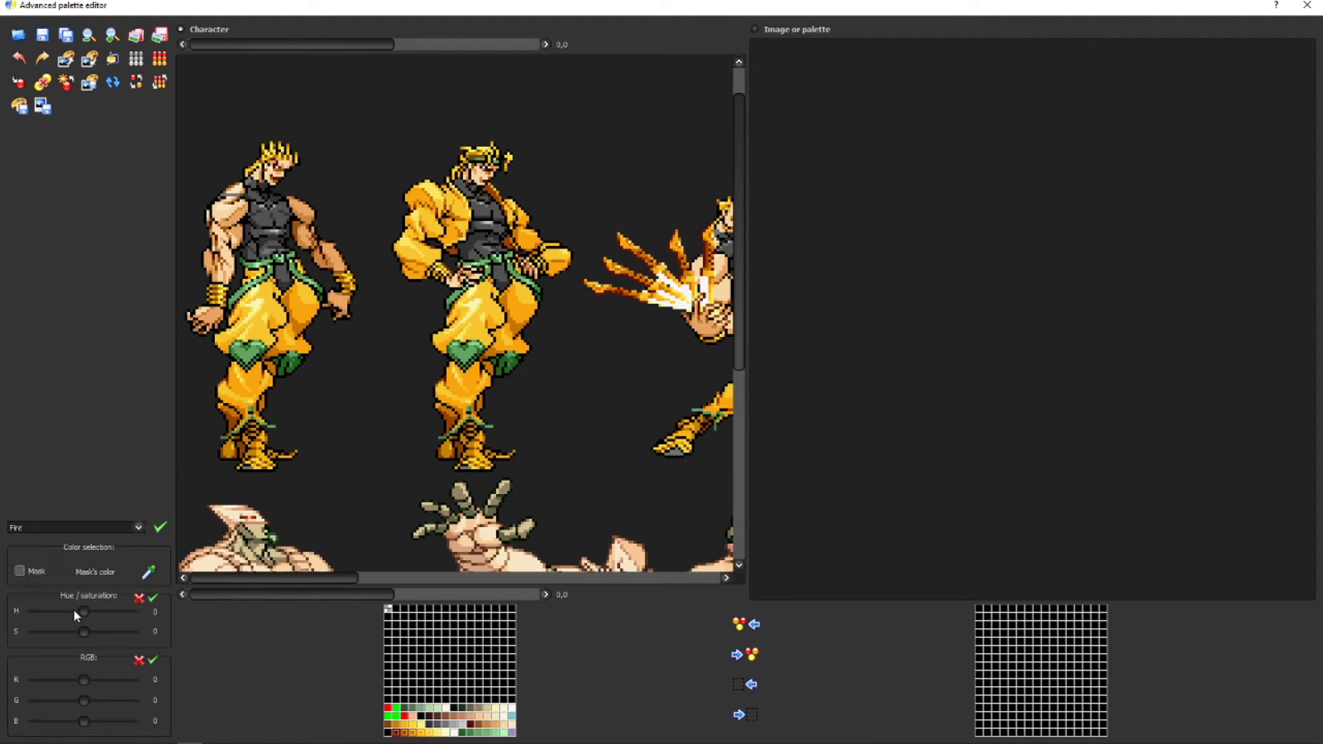
click(161, 528)
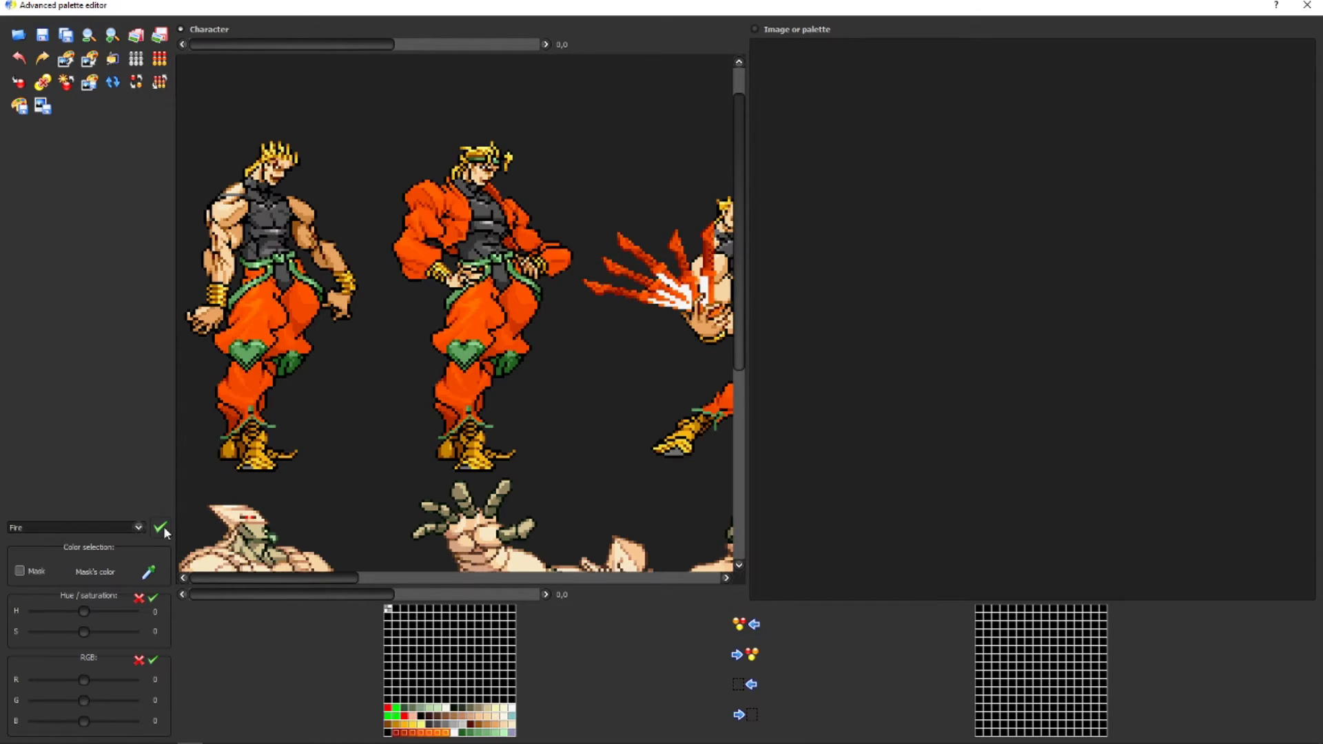
drag(267, 585, 157, 632)
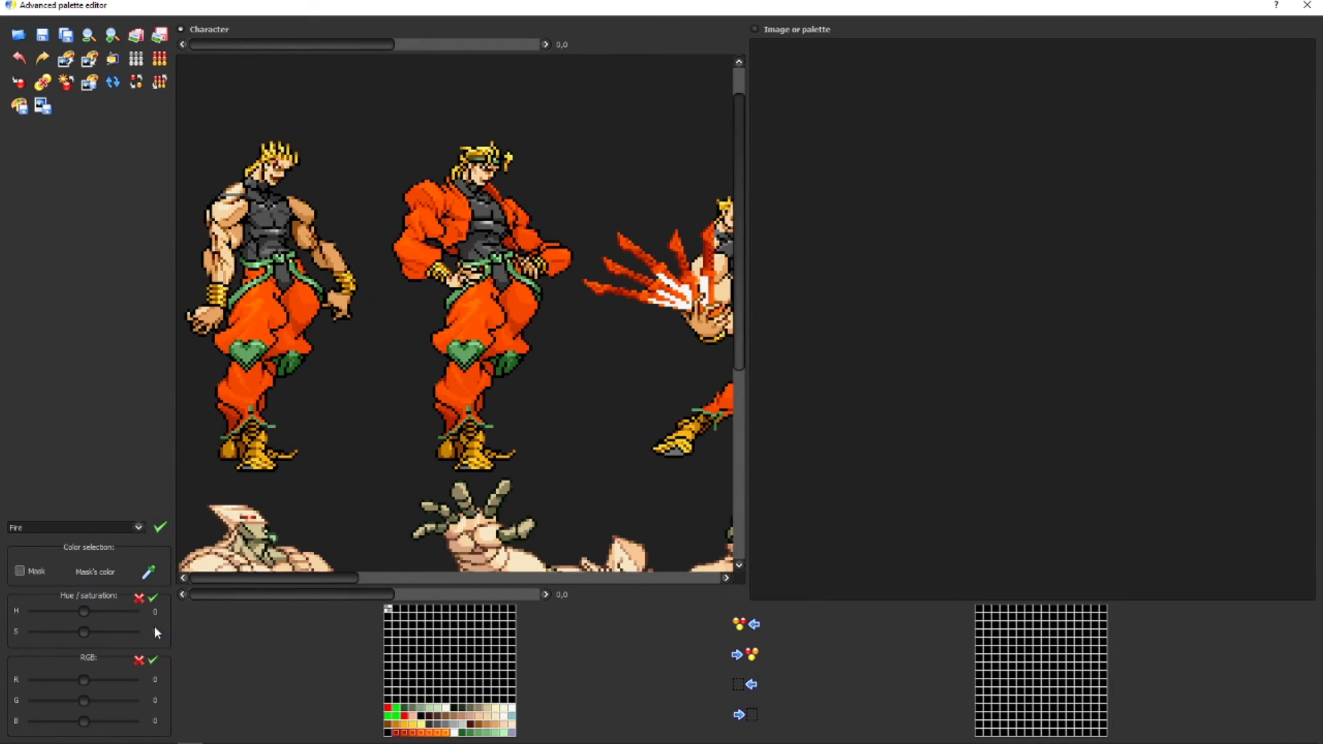
click(140, 530)
click(51, 614)
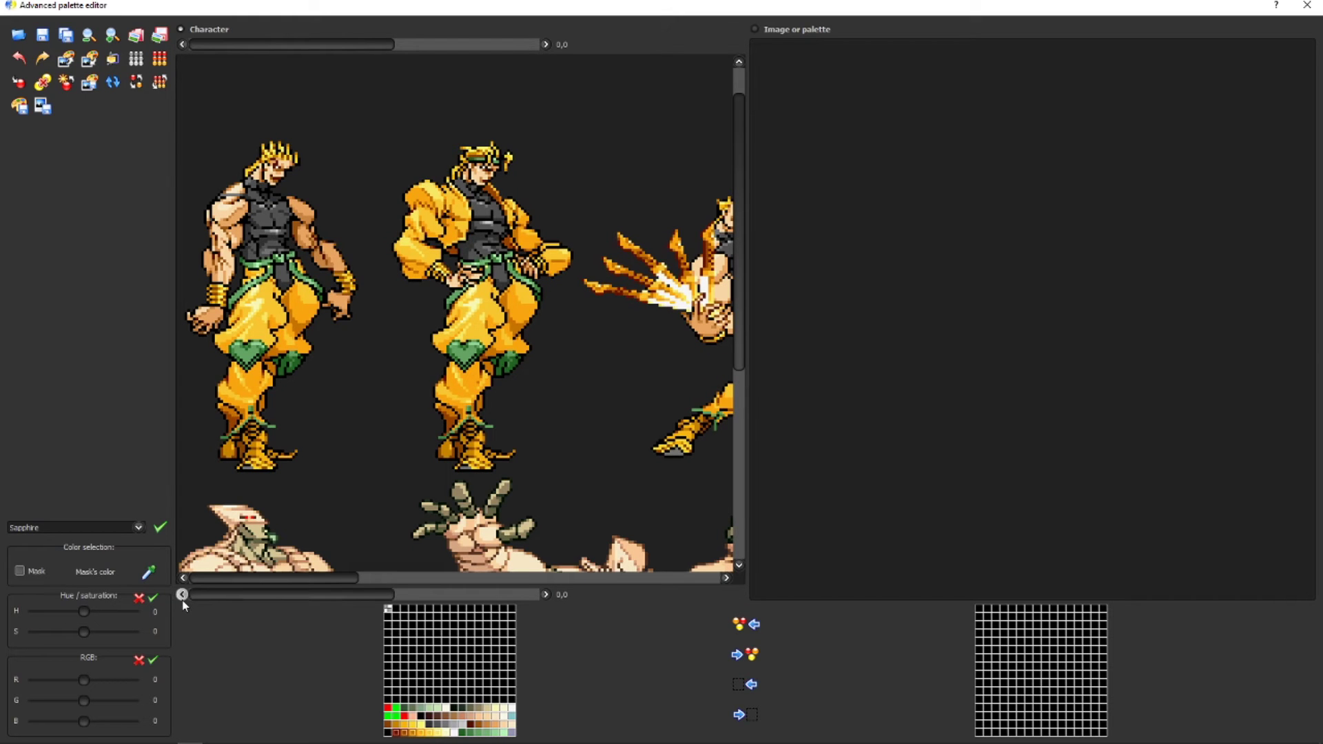
- Preview Sapphire's purple clothing, then choose the Stone effect
click(159, 528)
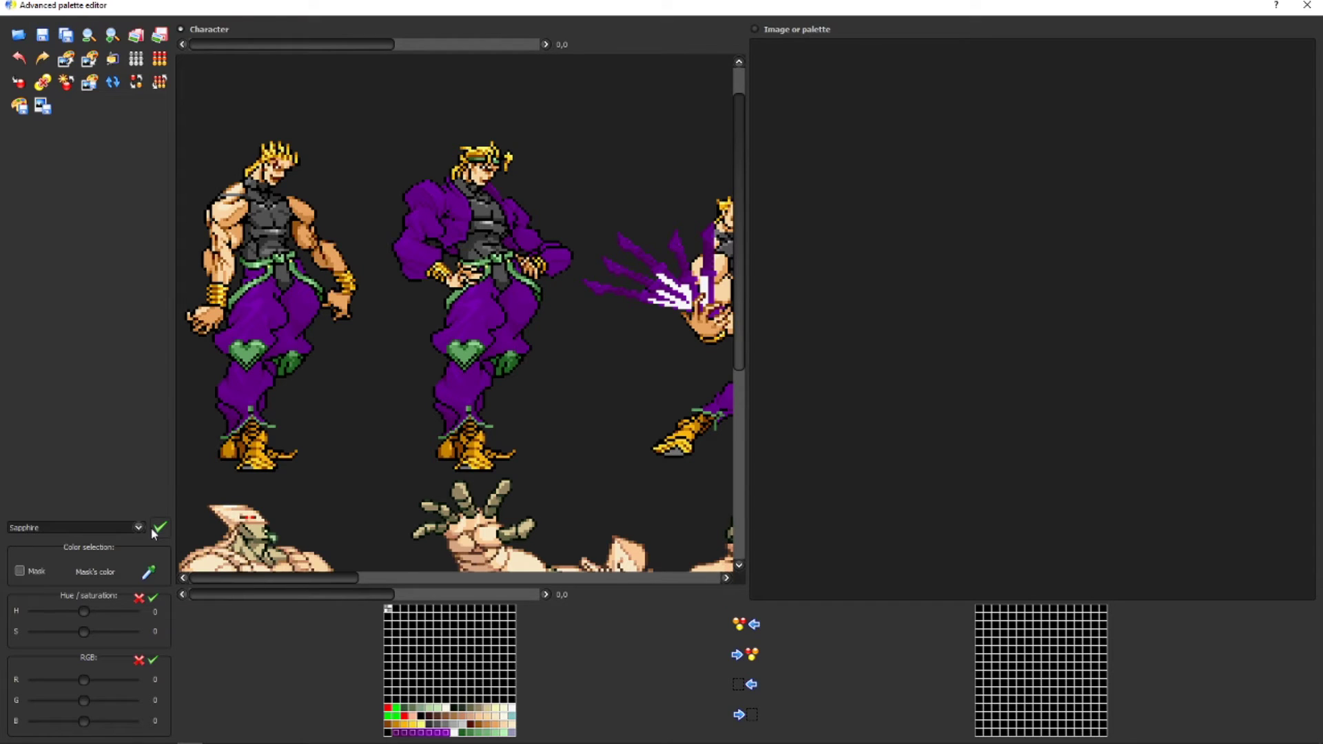
click(138, 528)
click(43, 615)
drag(244, 595, 263, 599)
click(163, 522)
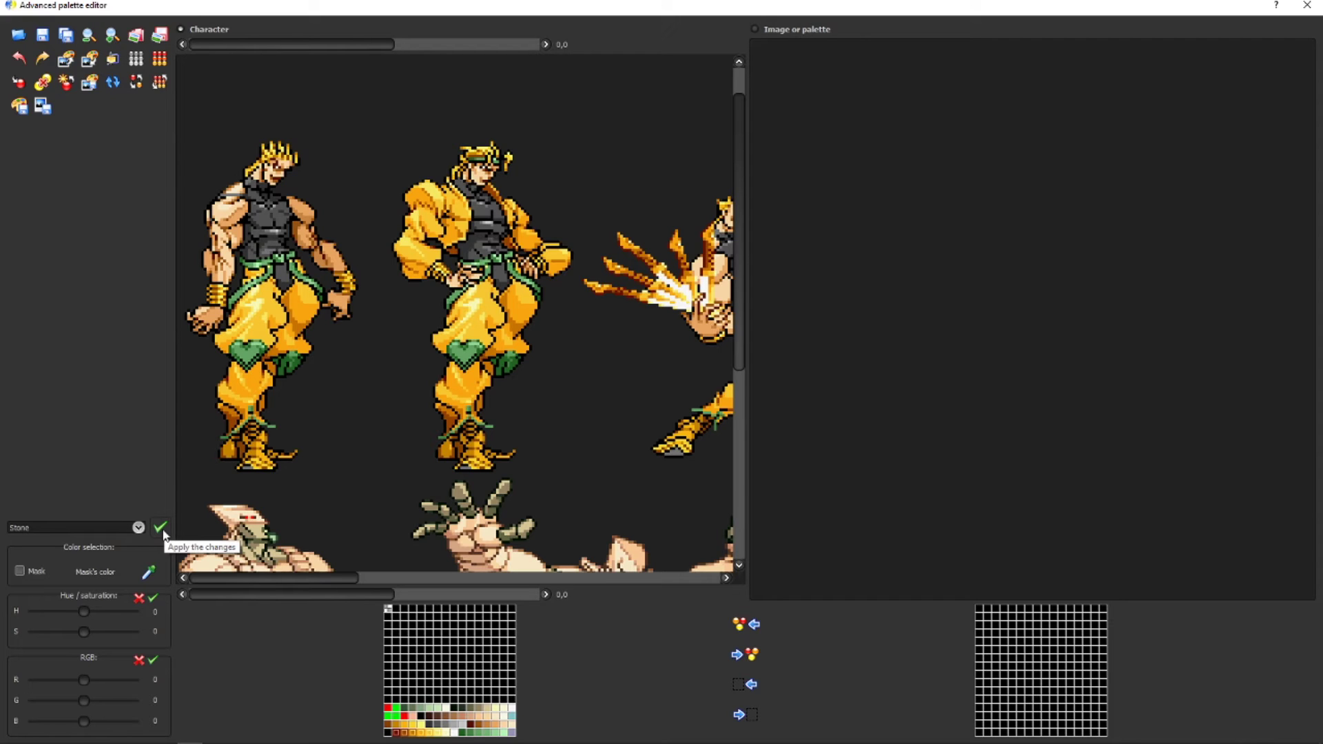
- Apply Stone to grey the clothing, then restore the original gold palette
click(163, 533)
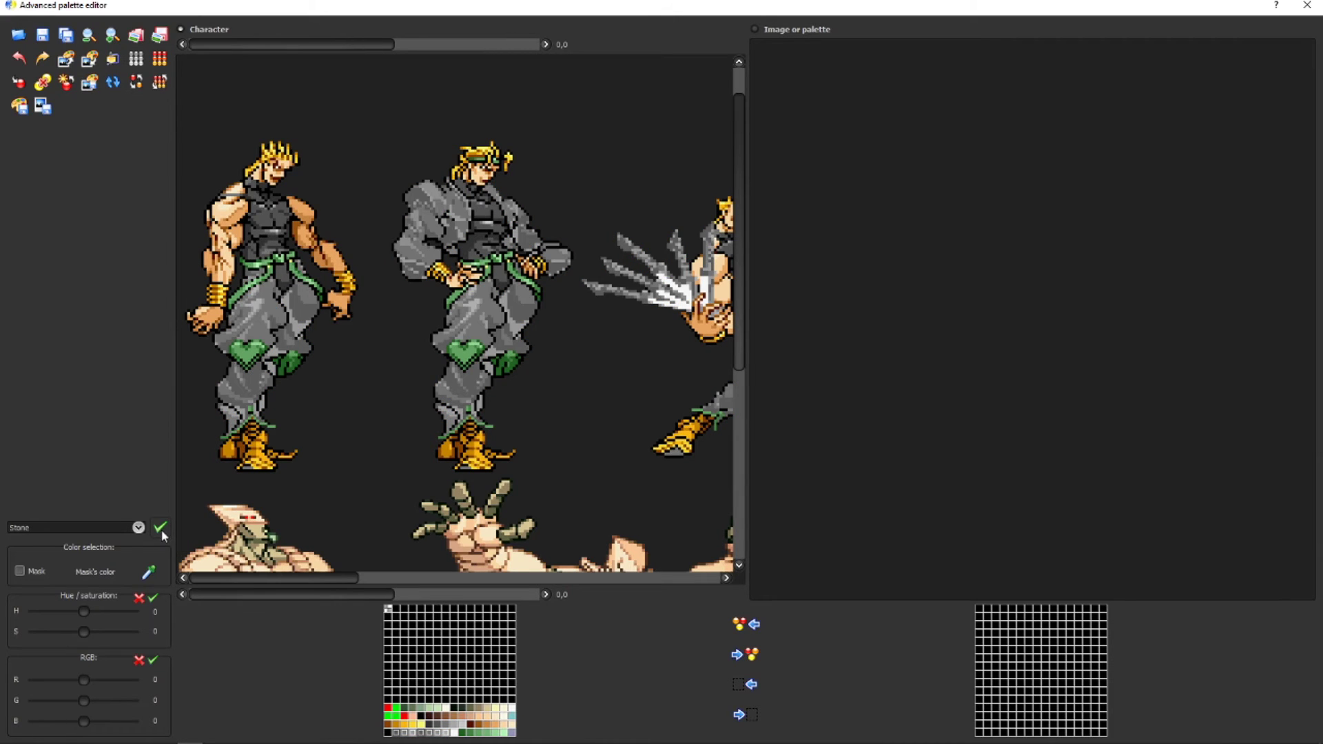
drag(290, 594, 217, 602)
click(138, 528)
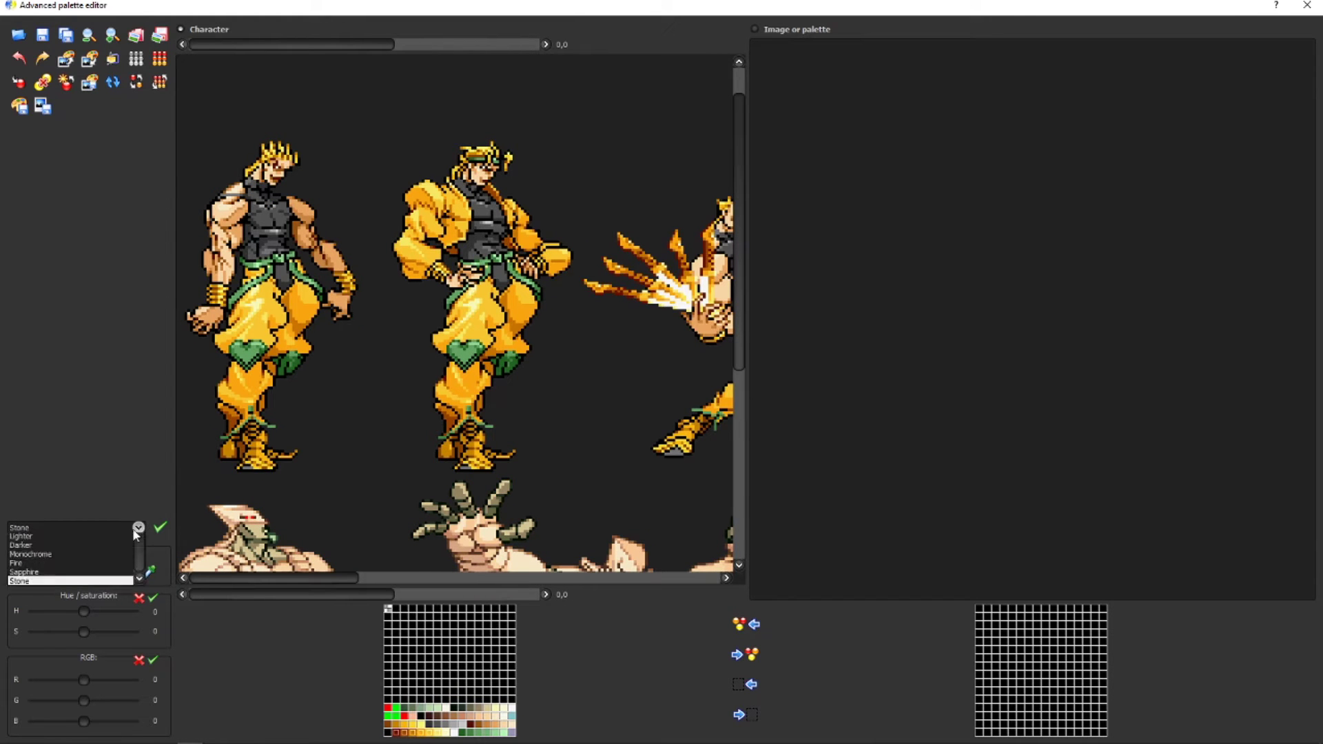
- Select Blue to Red from the colour effect list
scroll(77, 576, up, 2)
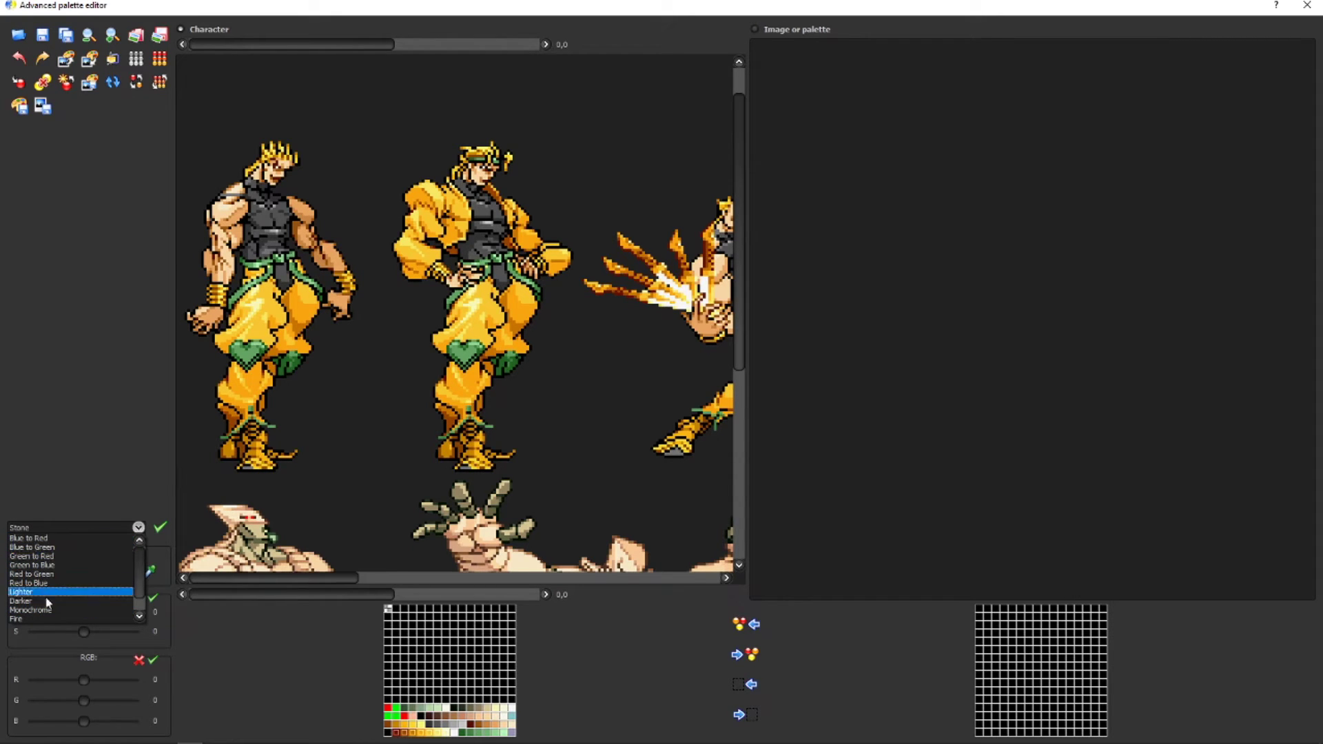
click(57, 481)
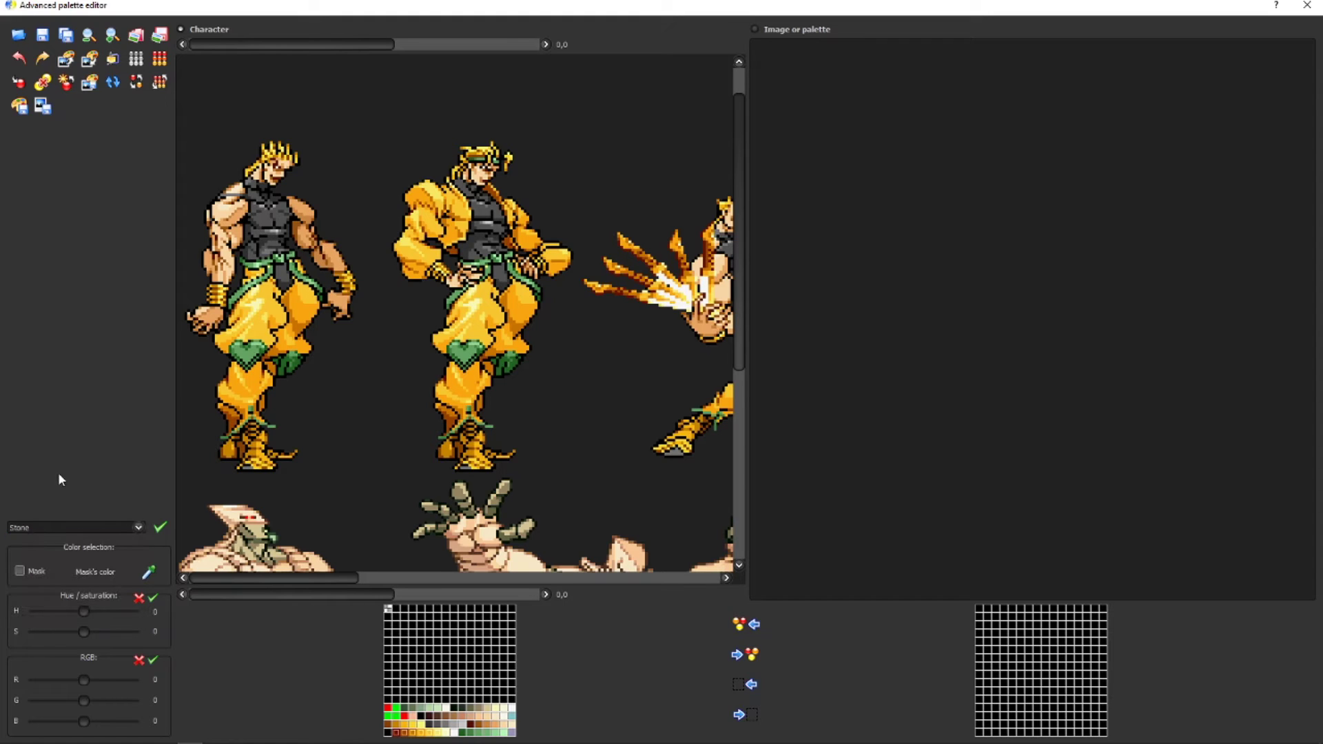
click(127, 527)
scroll(15, 547, up, 1)
click(29, 545)
click(20, 571)
click(29, 571)
drag(84, 612, 133, 627)
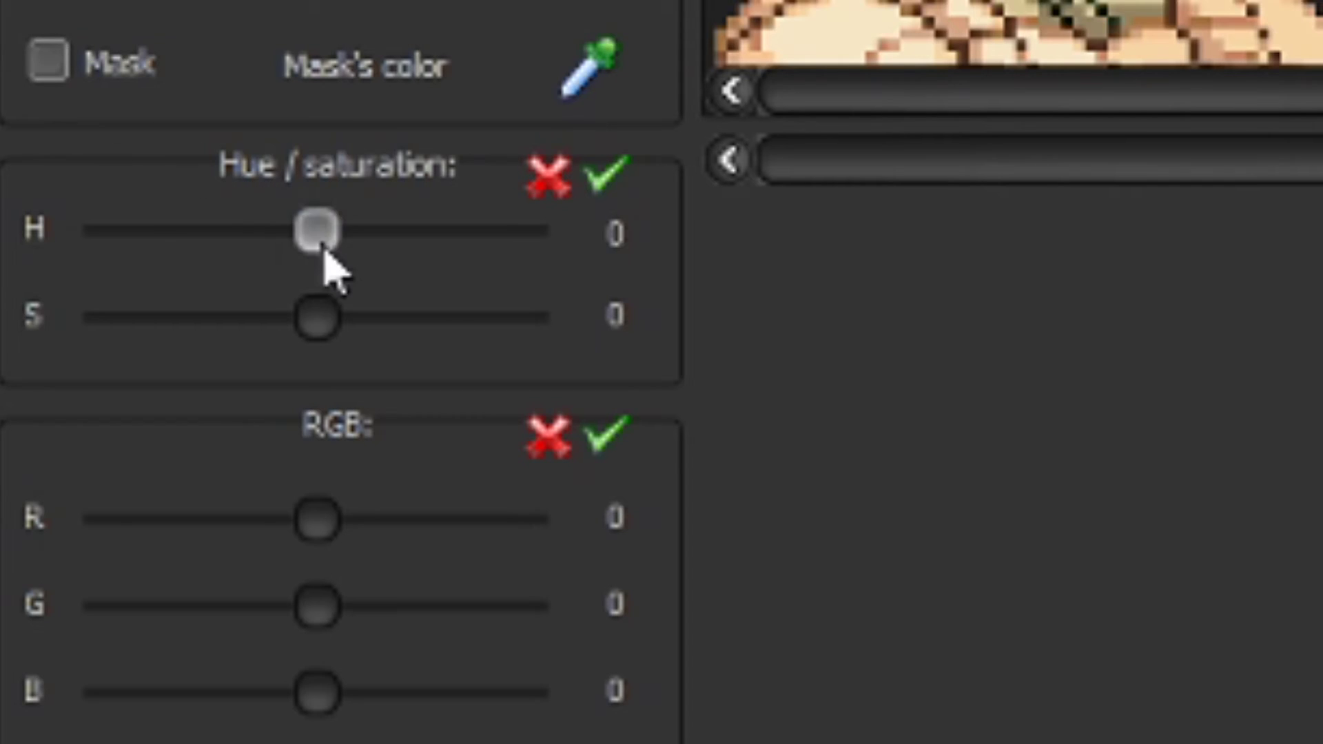
drag(531, 317, 368, 260)
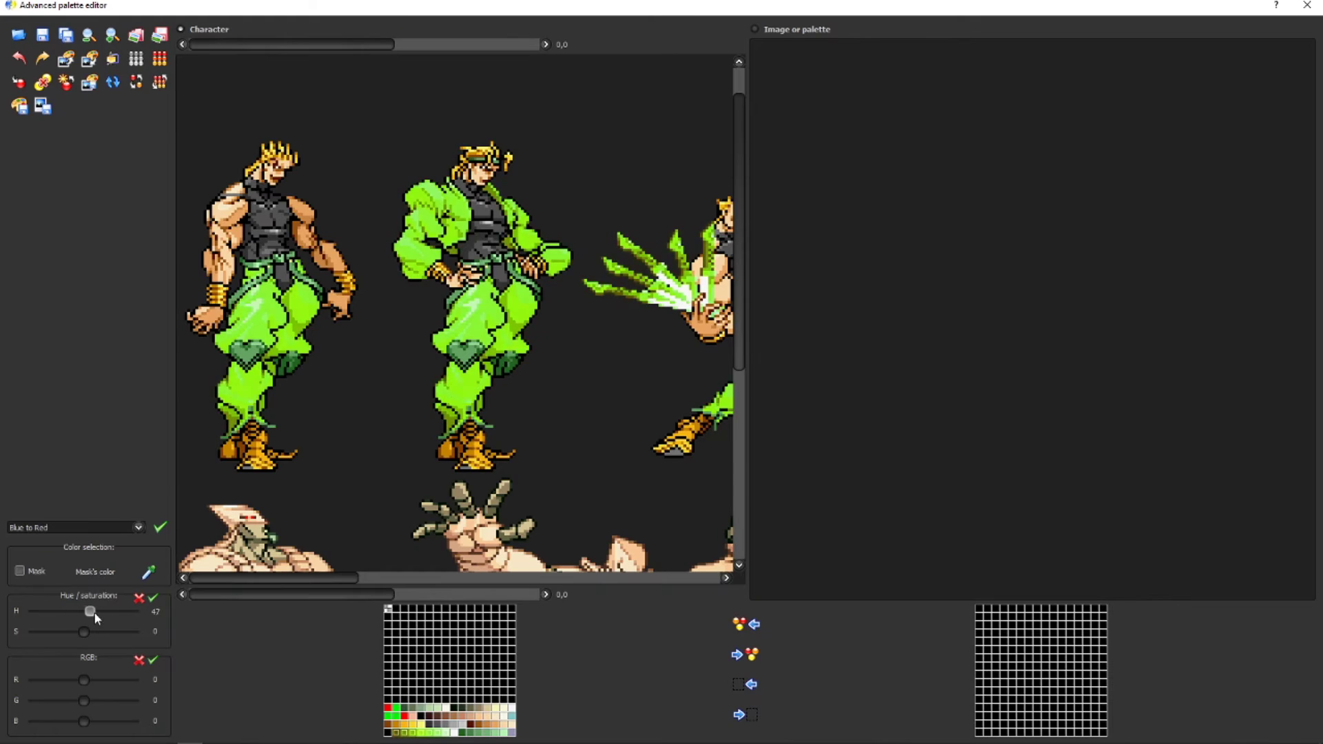
mouse_move(96, 618)
mouse_down()
mouse_move(117, 613)
mouse_move(71, 618)
mouse_move(110, 613)
mouse_move(85, 612)
mouse_up()
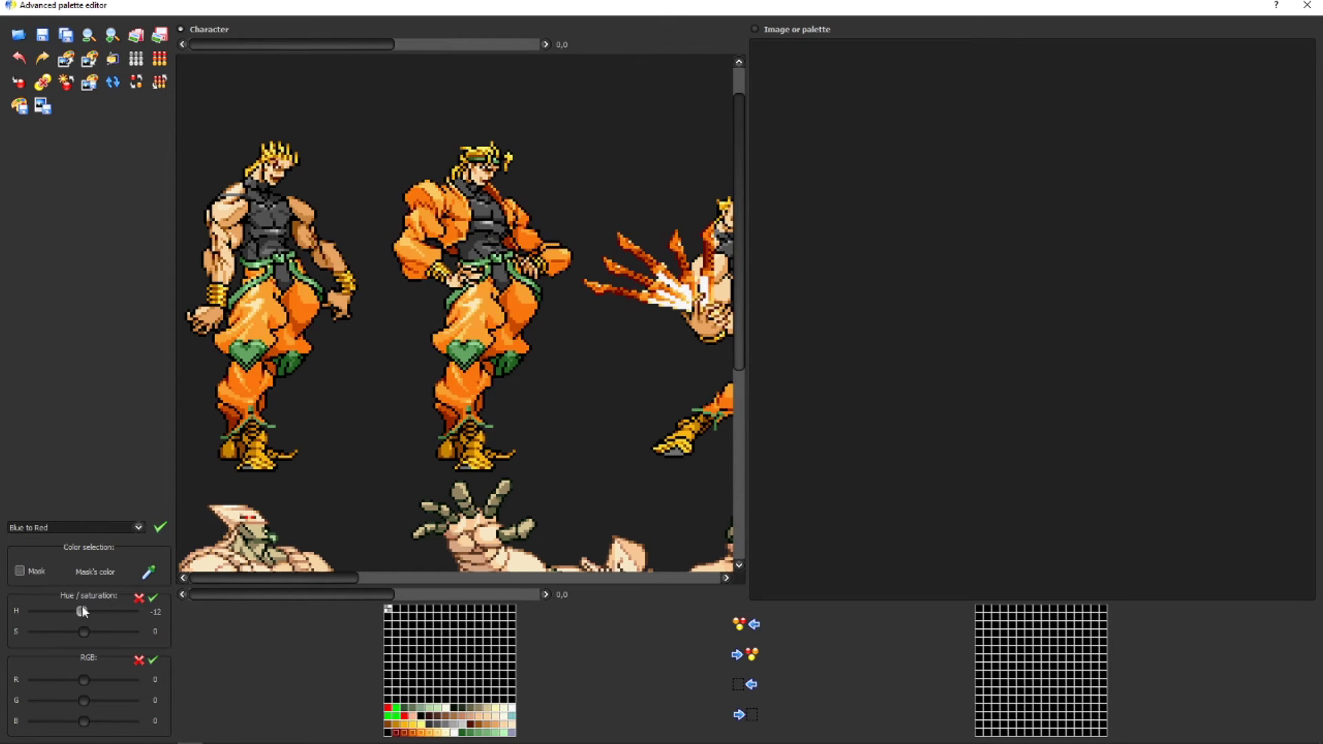
click(140, 599)
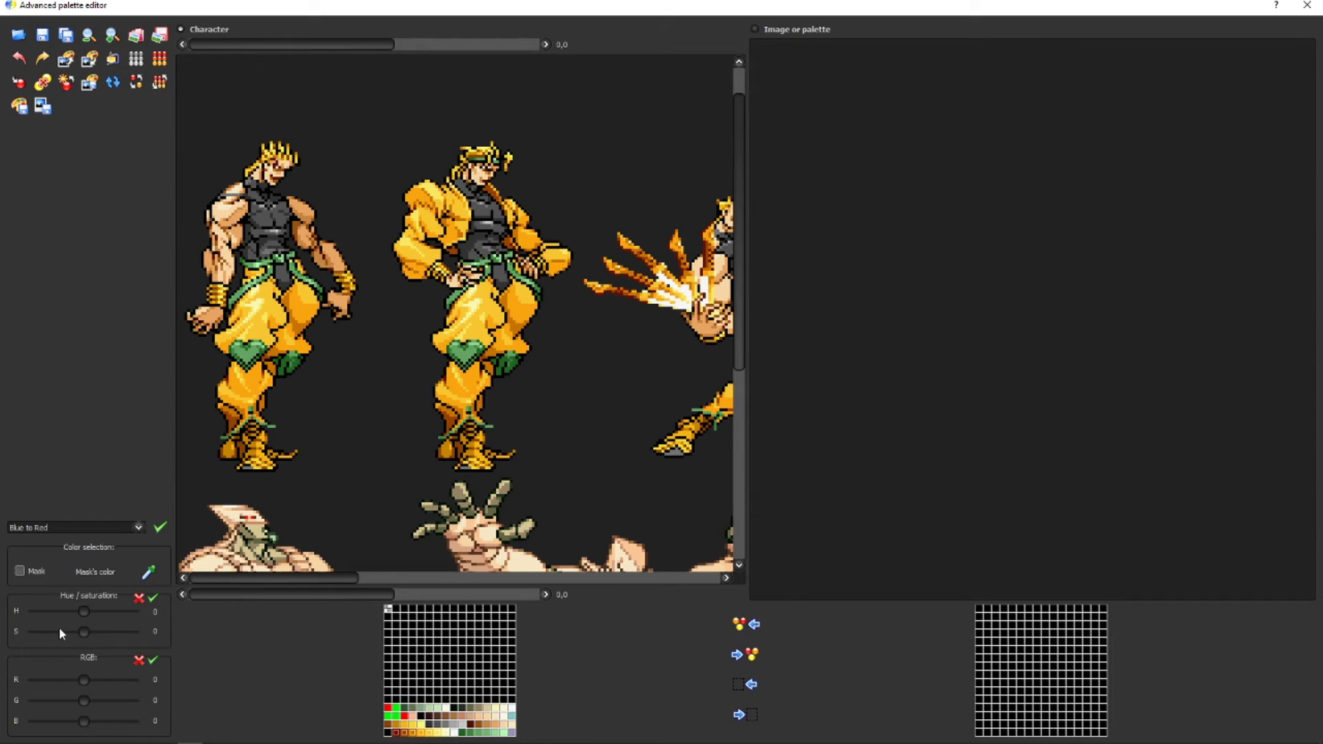
- Trial saturation -100 and +100 on the clothing and masked skin colours, resetting each time
drag(84, 632, 33, 632)
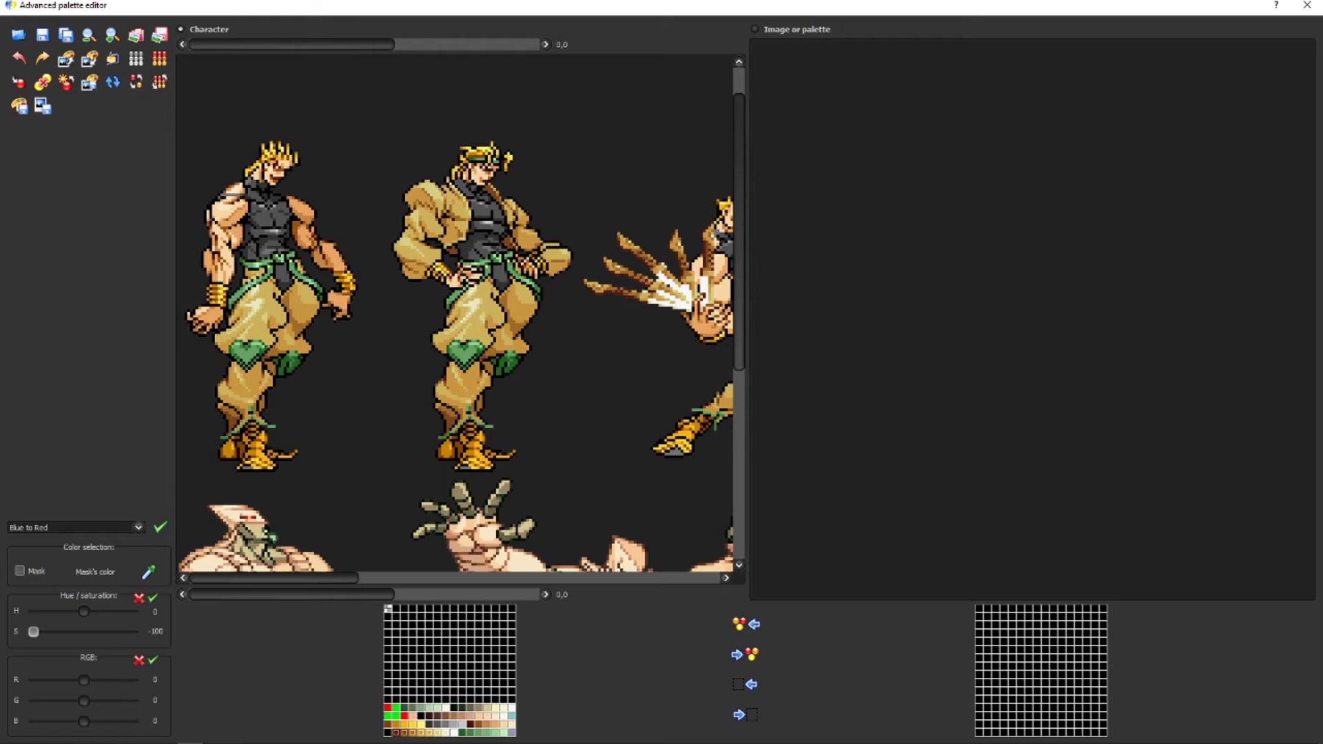
click(139, 599)
click(19, 571)
click(471, 730)
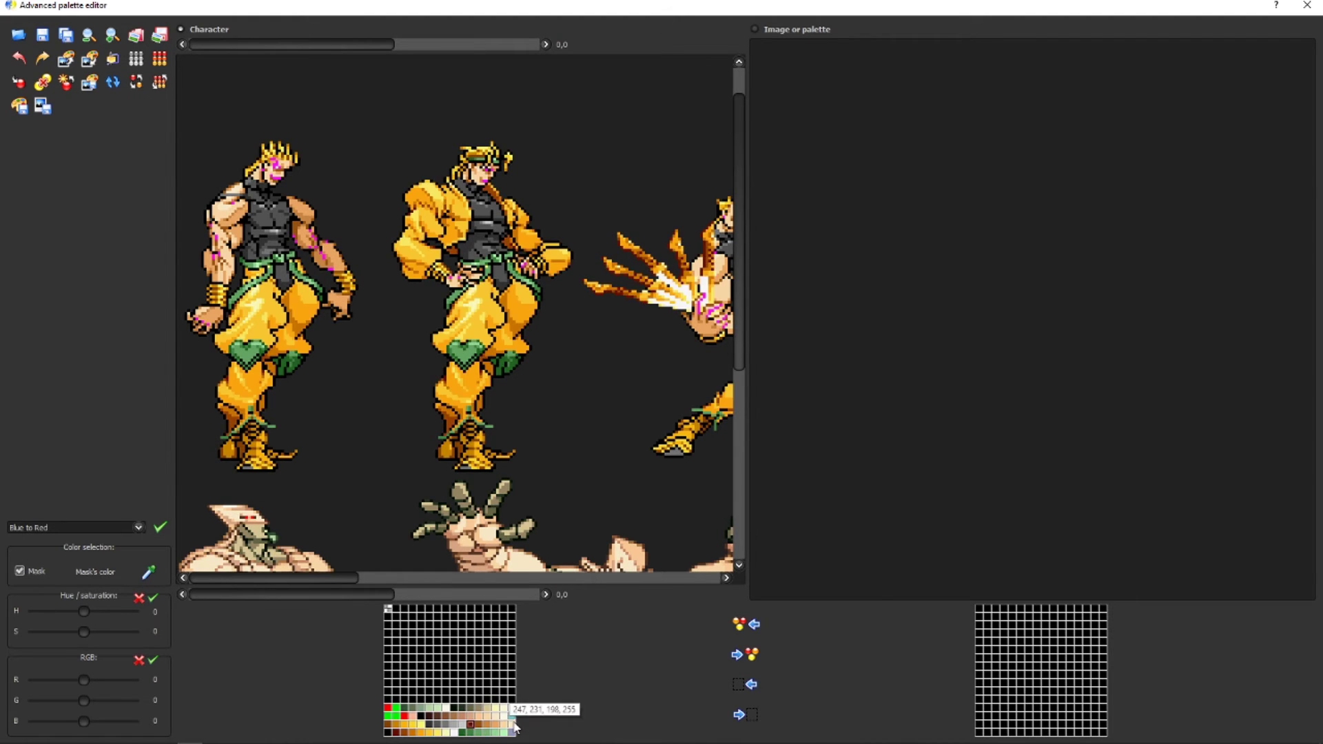
click(20, 571)
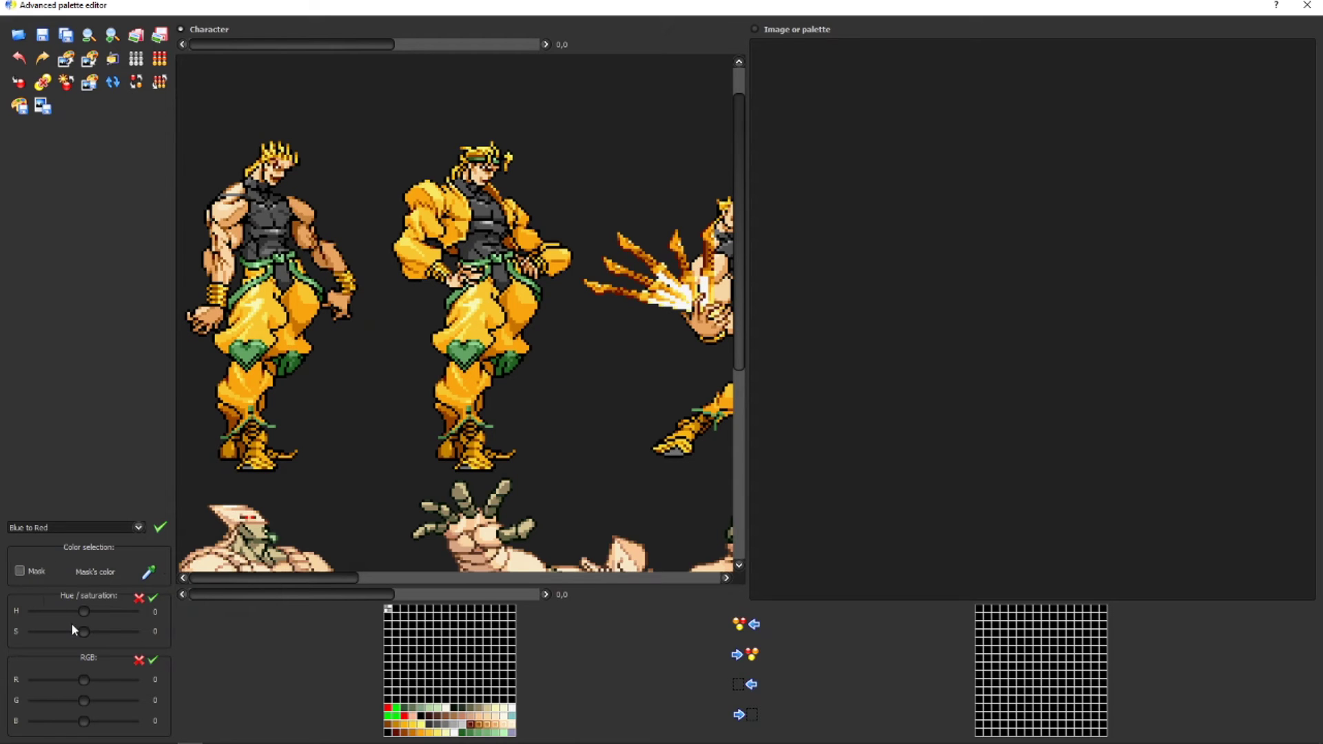
drag(84, 633, 144, 635)
drag(133, 632, 34, 632)
click(139, 598)
- Mask the belt and heart colours and desaturate them to grey at -100
click(19, 571)
drag(464, 733, 514, 733)
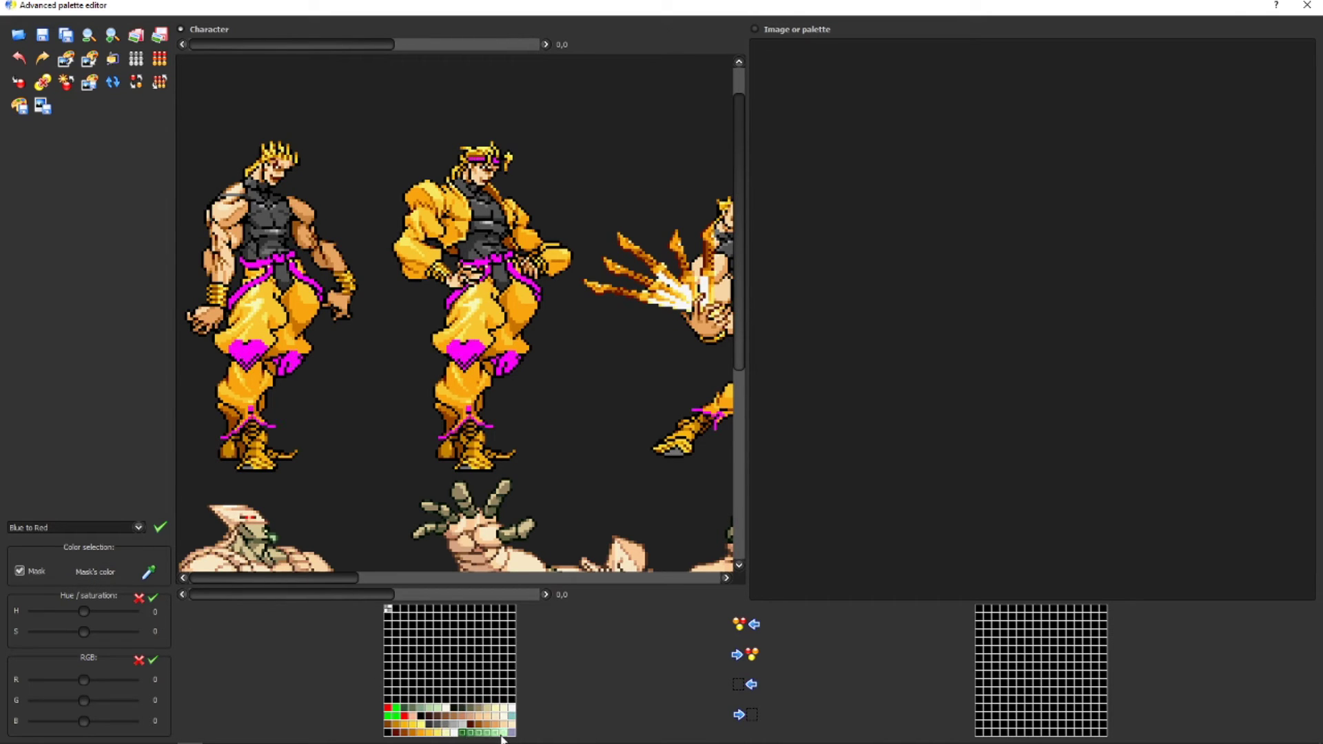
click(20, 571)
drag(84, 627, 134, 631)
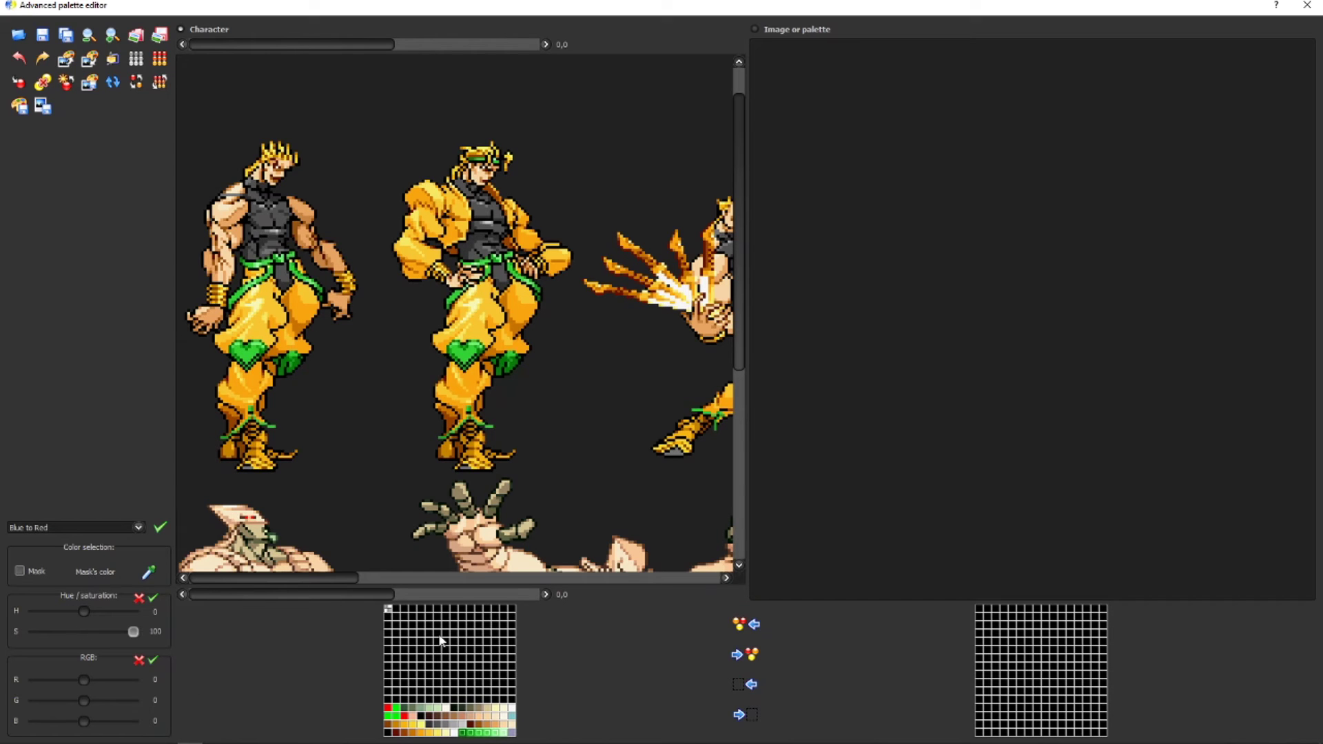
click(33, 632)
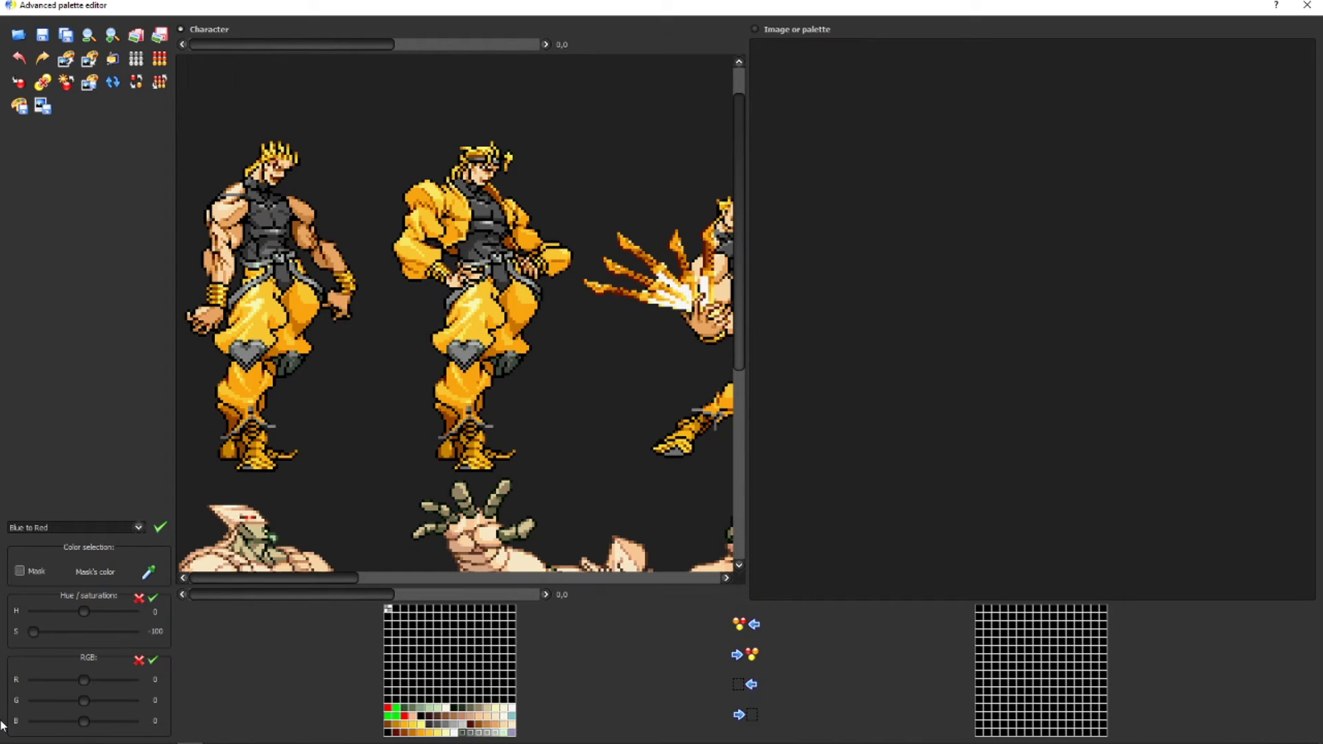
- Restore the green belt, then trial full desaturation on a bottom-row colour range
click(139, 598)
drag(250, 583, 94, 625)
click(137, 599)
click(396, 733)
shift+click(508, 733)
drag(83, 633, 33, 632)
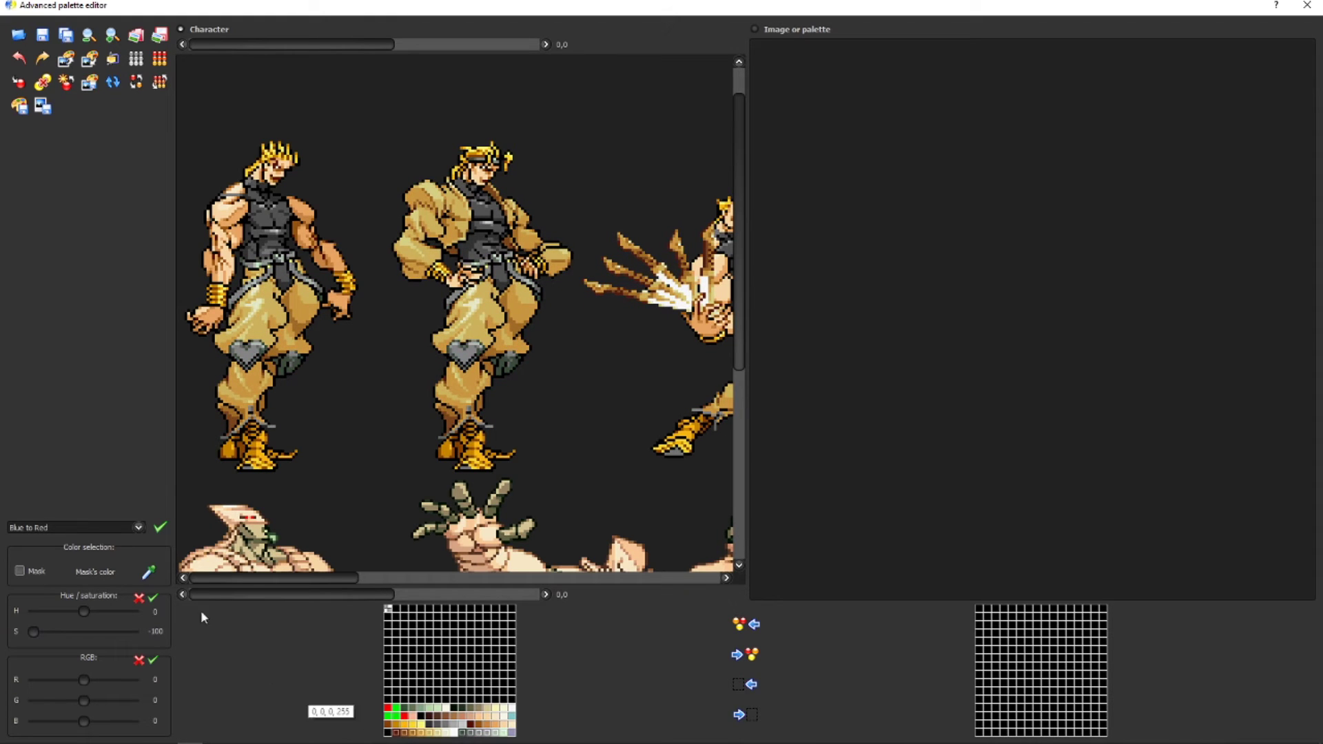
click(139, 599)
- Select a block of bottom-row colours and apply full desaturation to them
click(397, 733)
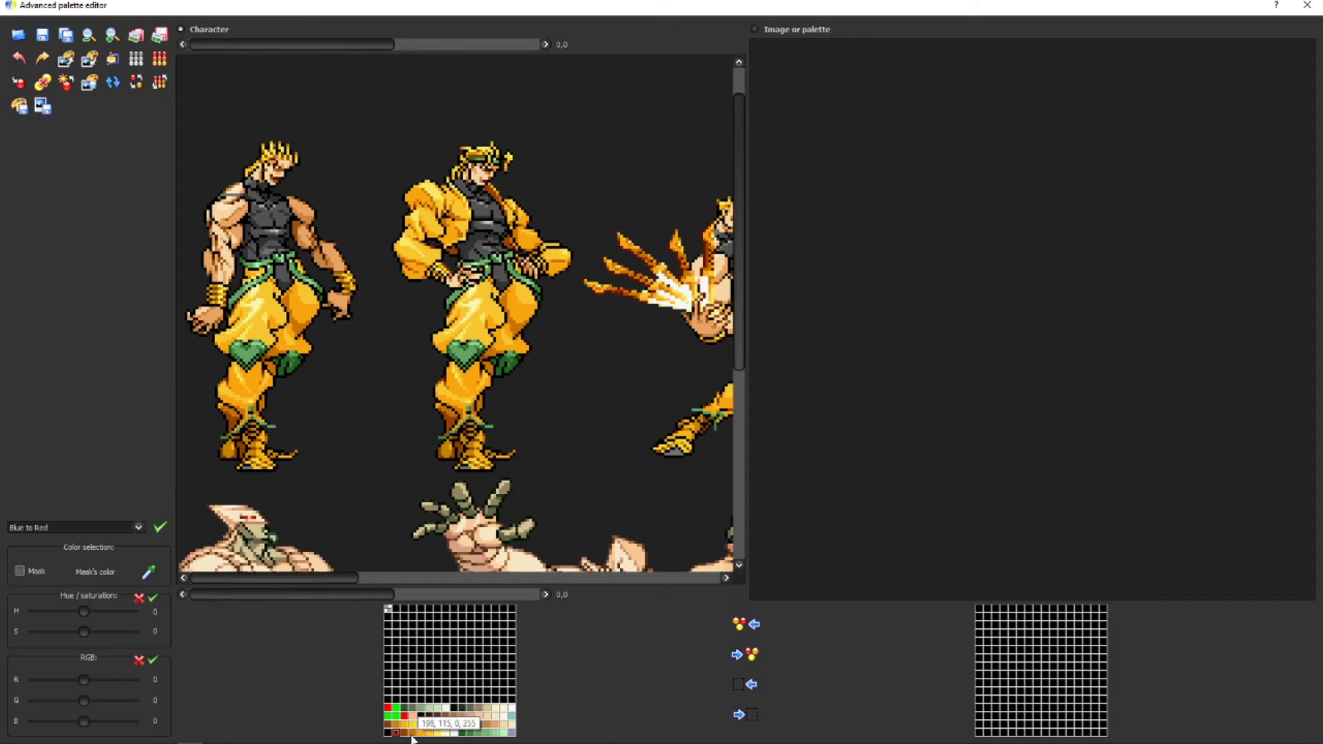
shift+click(449, 733)
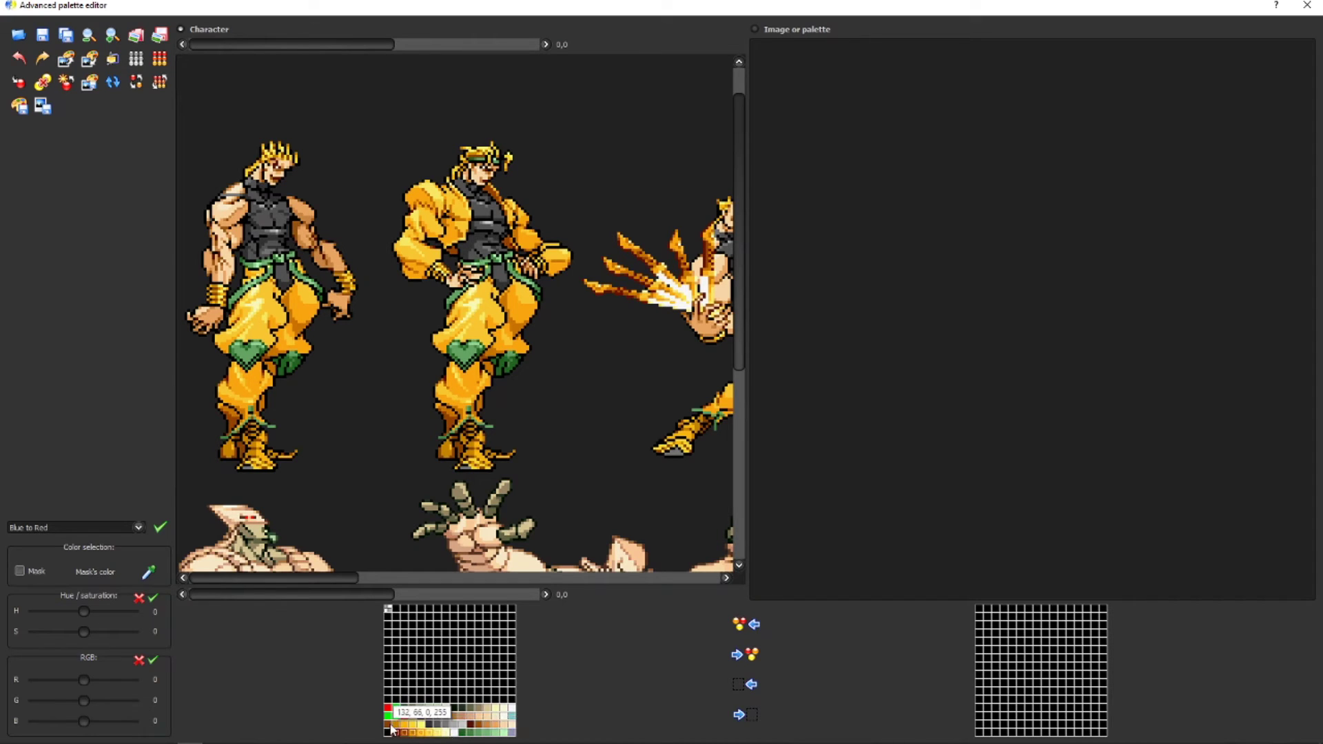
drag(389, 724, 413, 732)
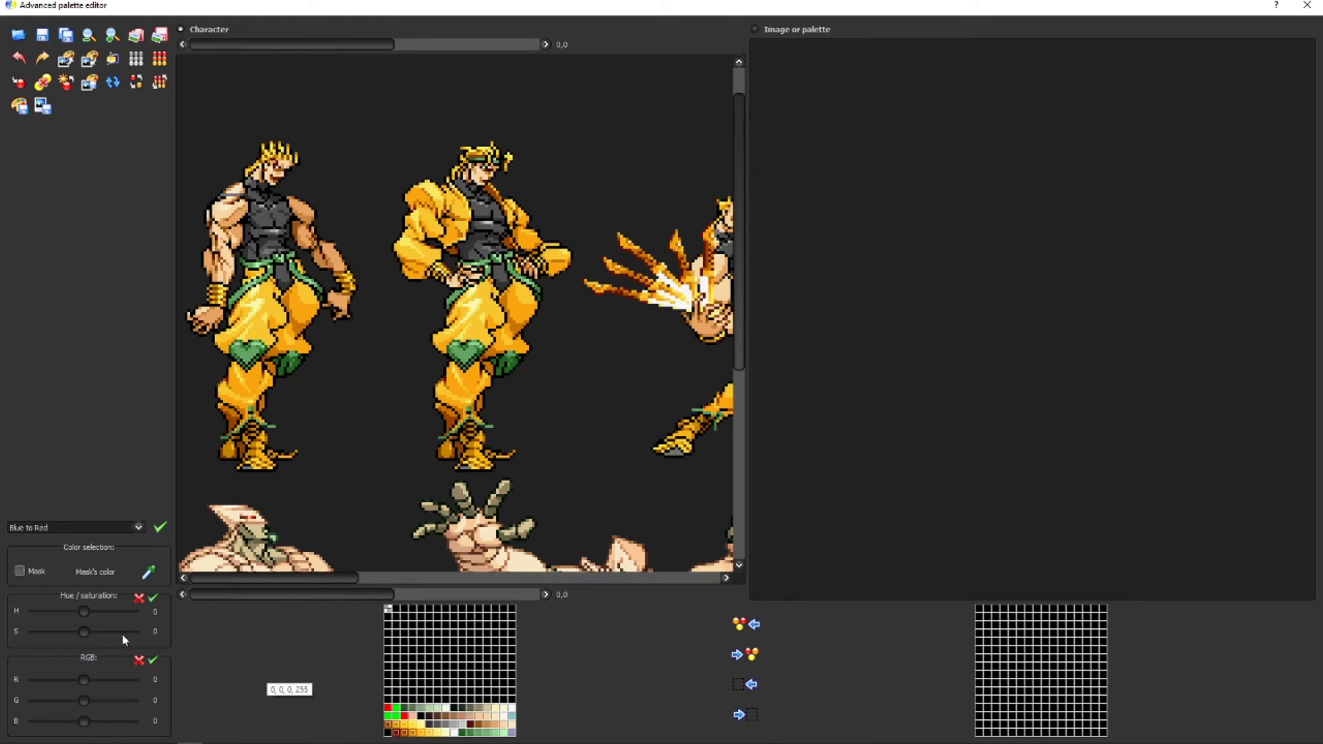
drag(83, 631, 31, 632)
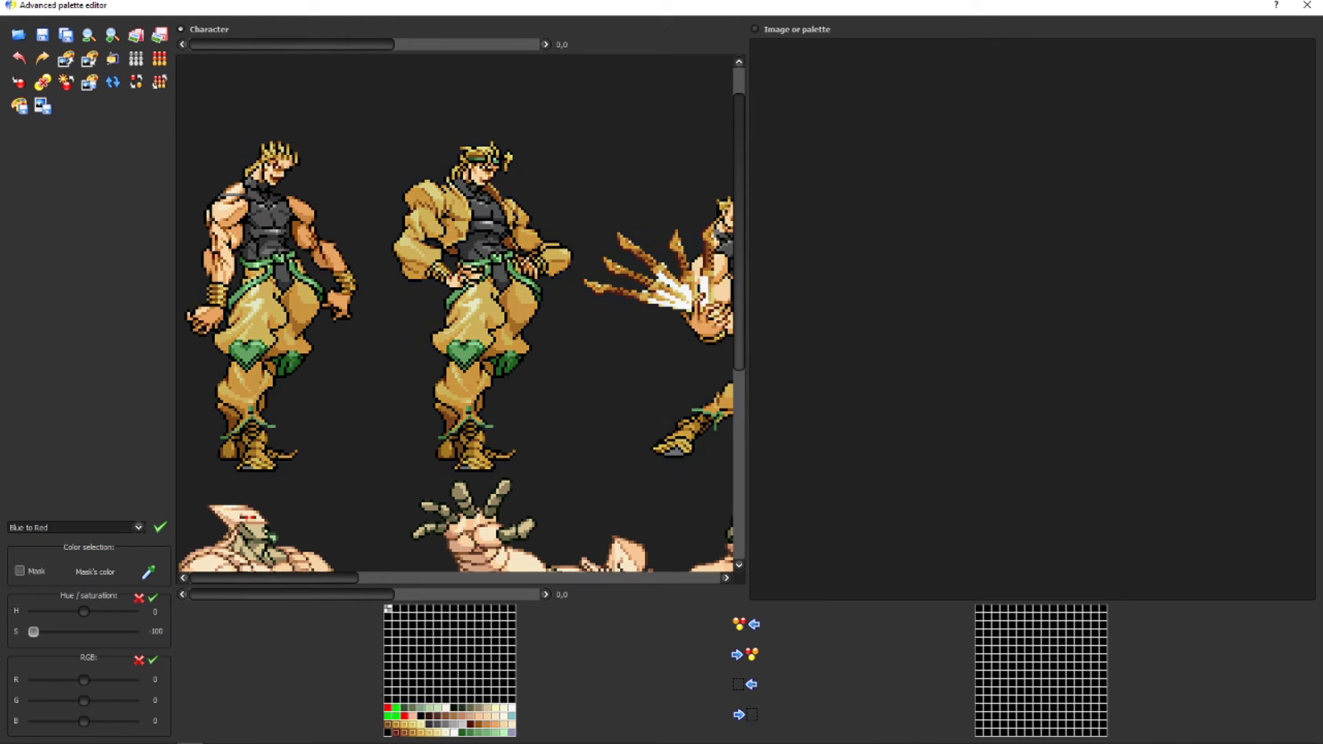
click(152, 599)
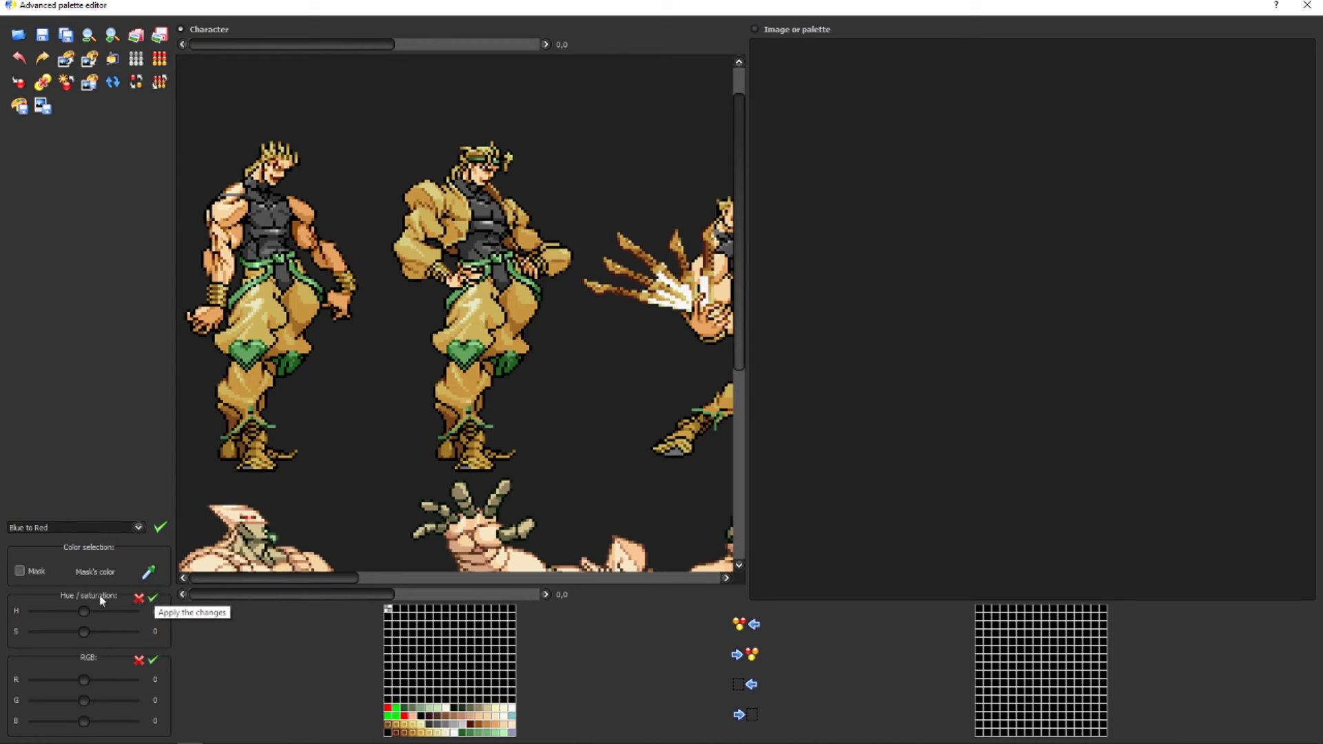
- Apply a slight saturation reduction, then mask and select the yellow clothing colours
click(20, 571)
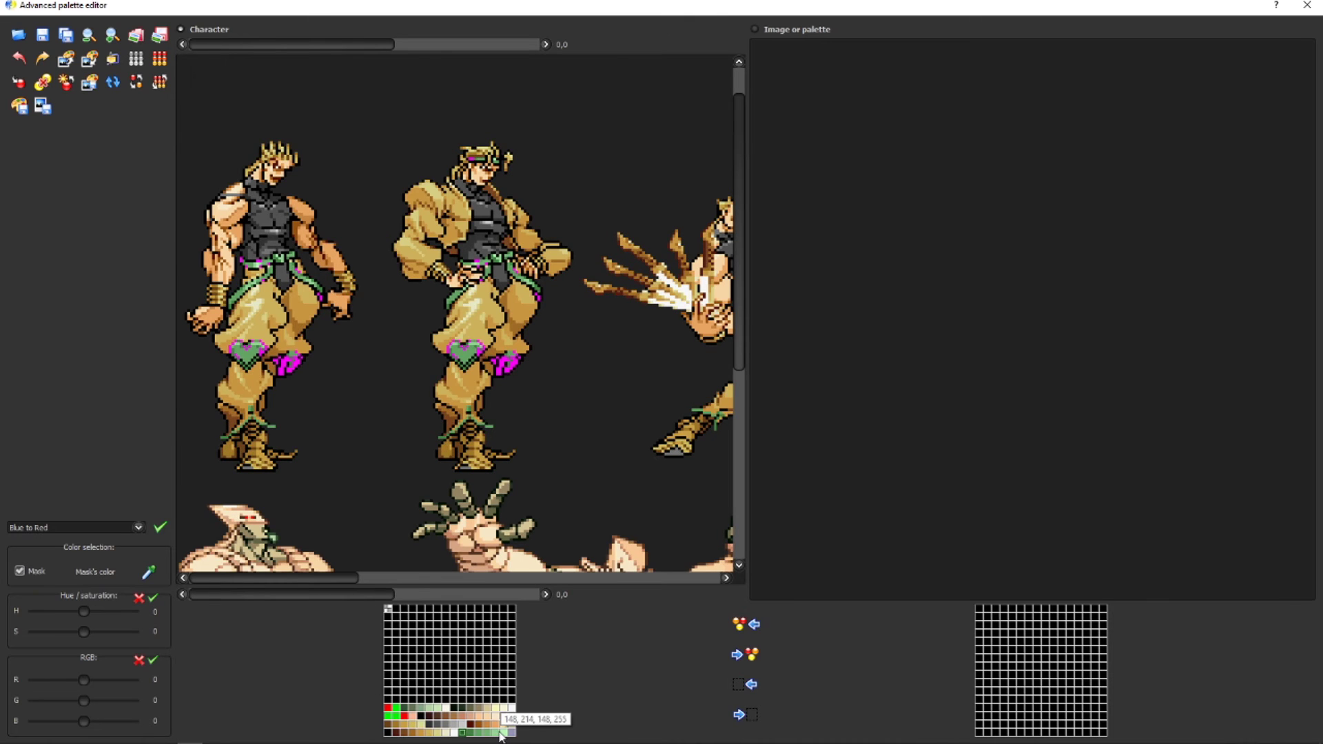
click(20, 571)
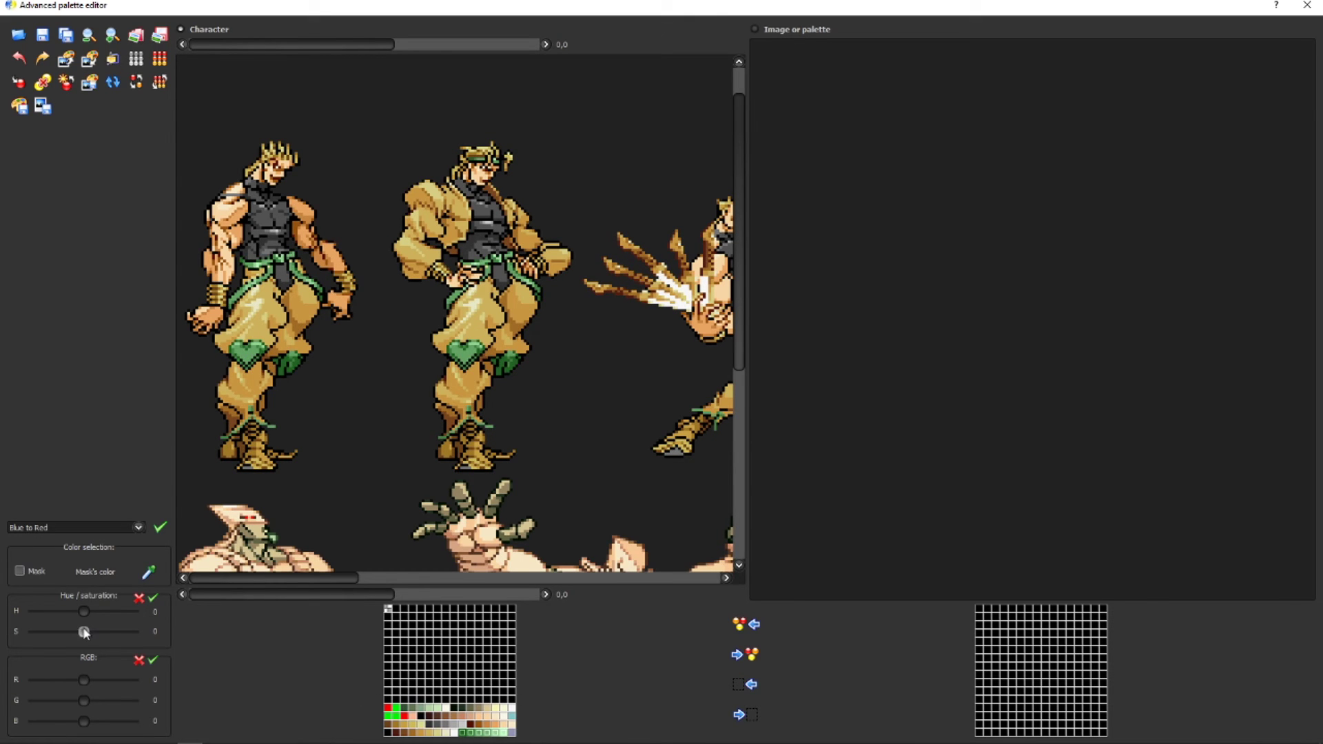
drag(84, 632, 60, 632)
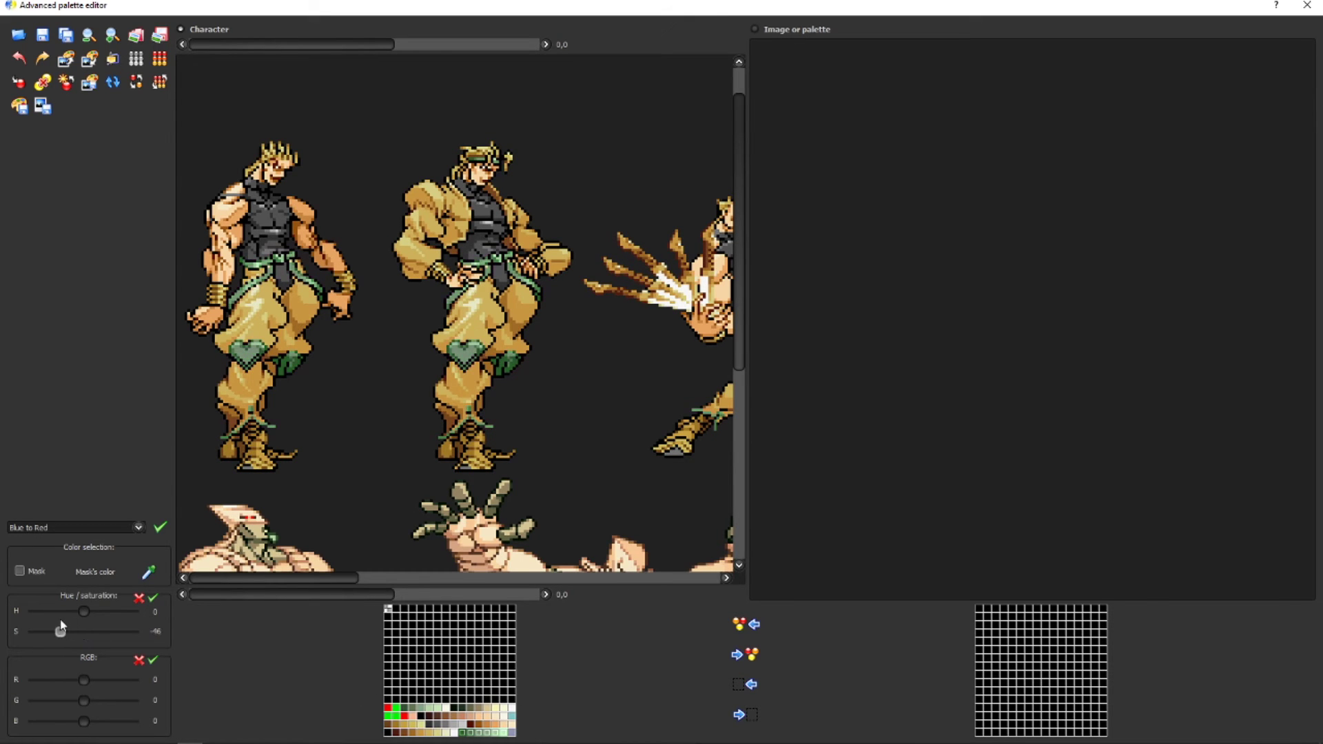
click(154, 600)
drag(299, 600, 261, 600)
click(31, 574)
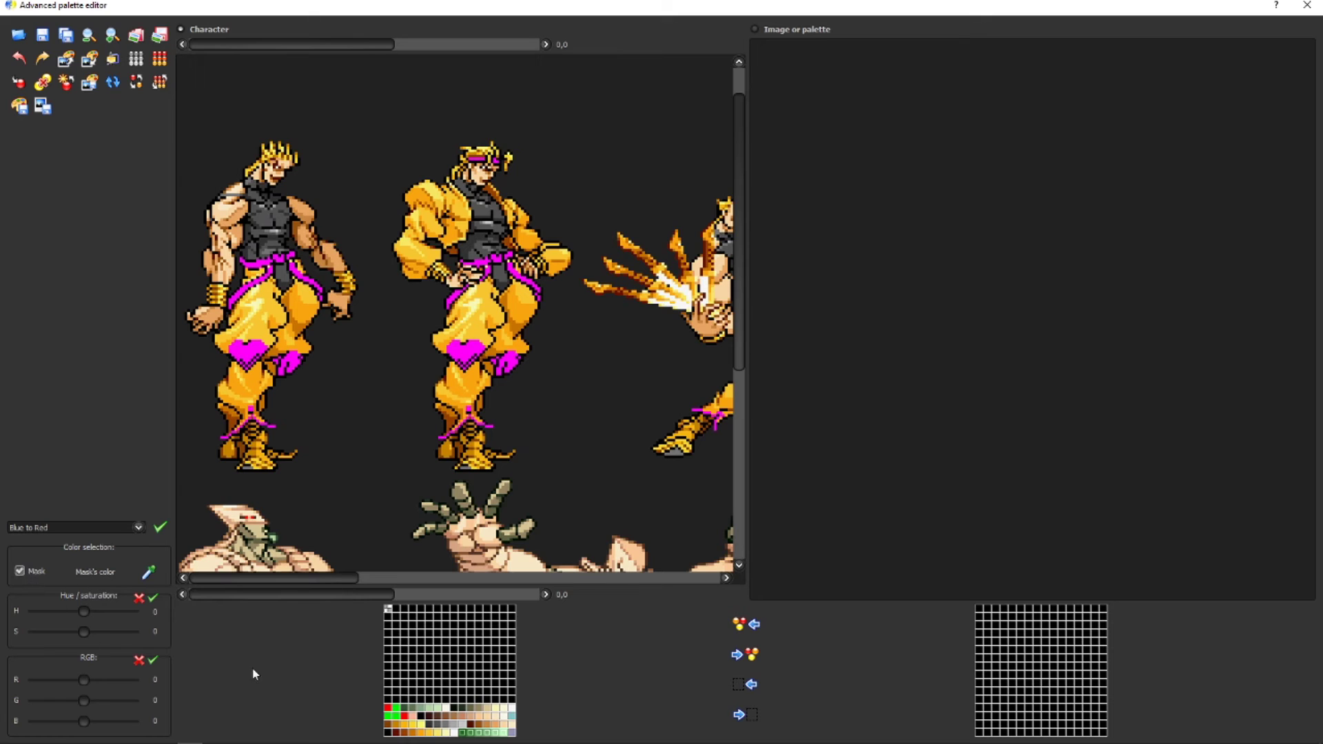
drag(391, 733, 449, 734)
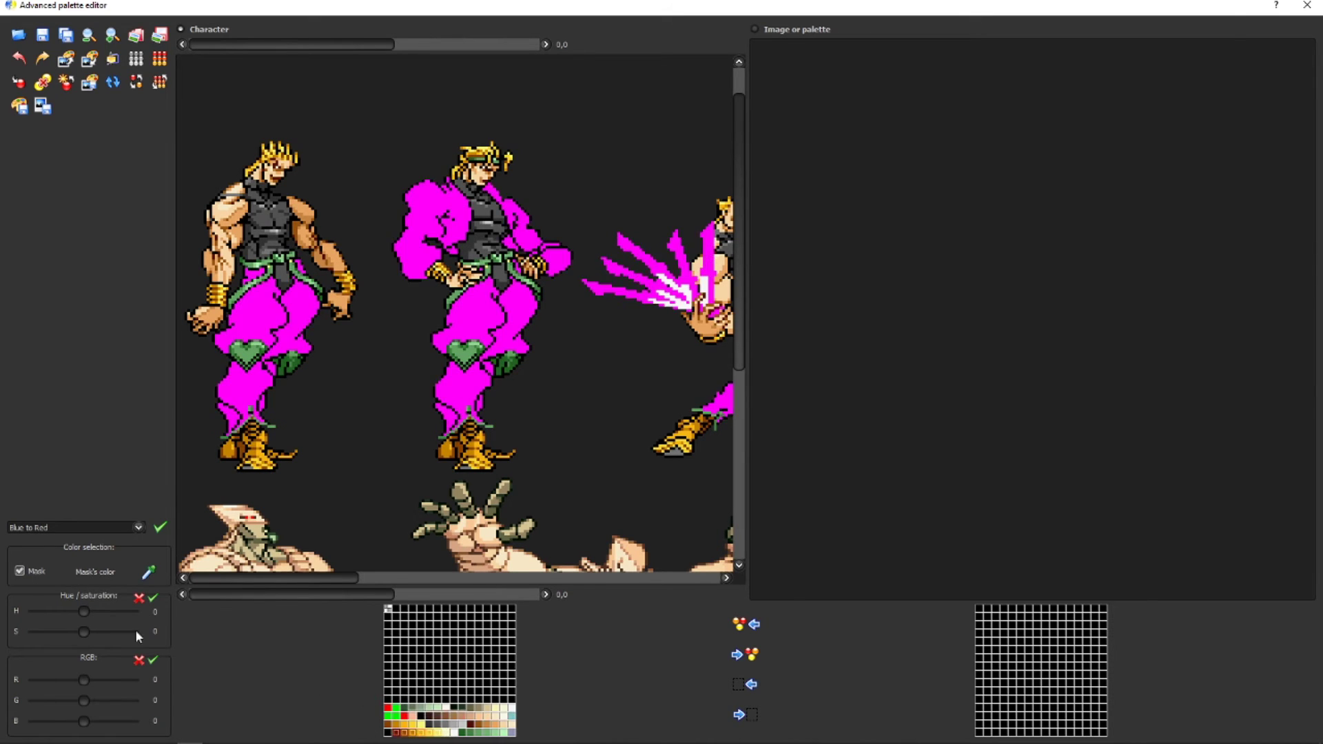
click(39, 572)
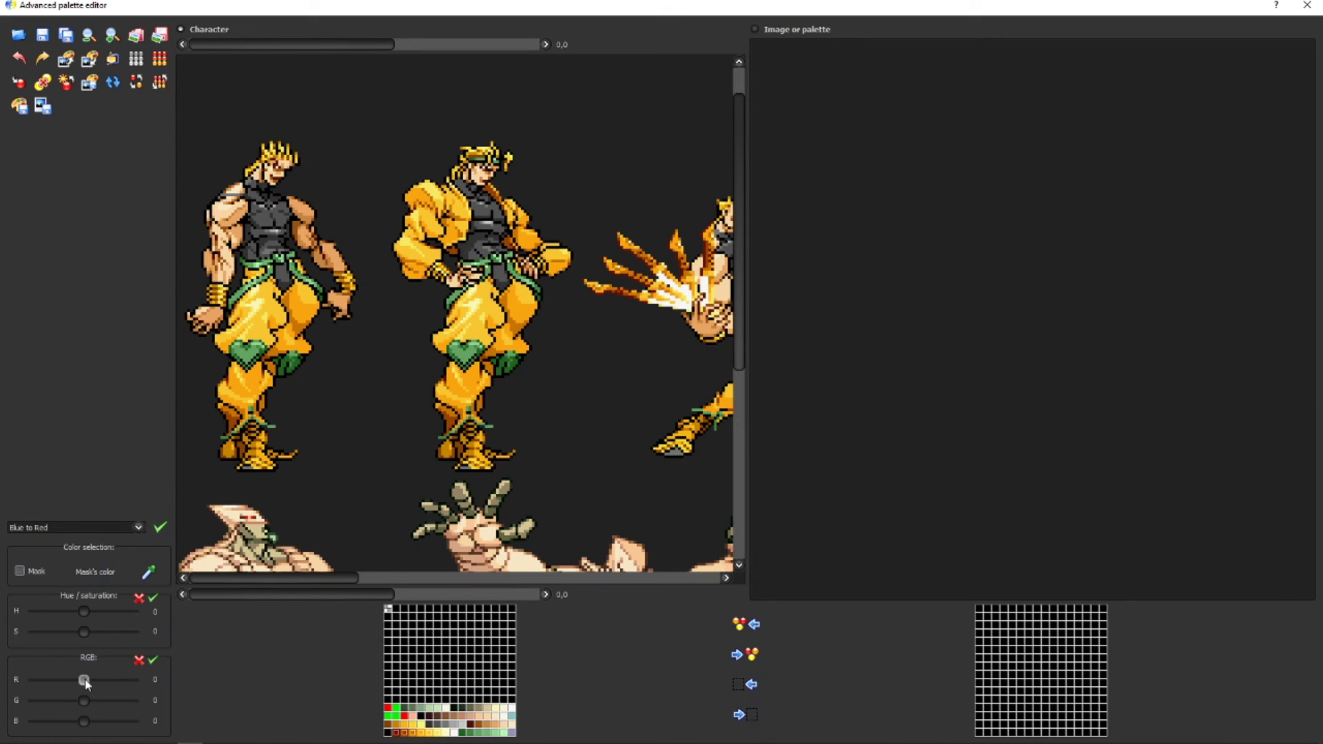
drag(87, 684, 28, 703)
click(138, 660)
mouse_move(85, 721)
mouse_down()
mouse_move(54, 728)
mouse_move(103, 733)
mouse_up()
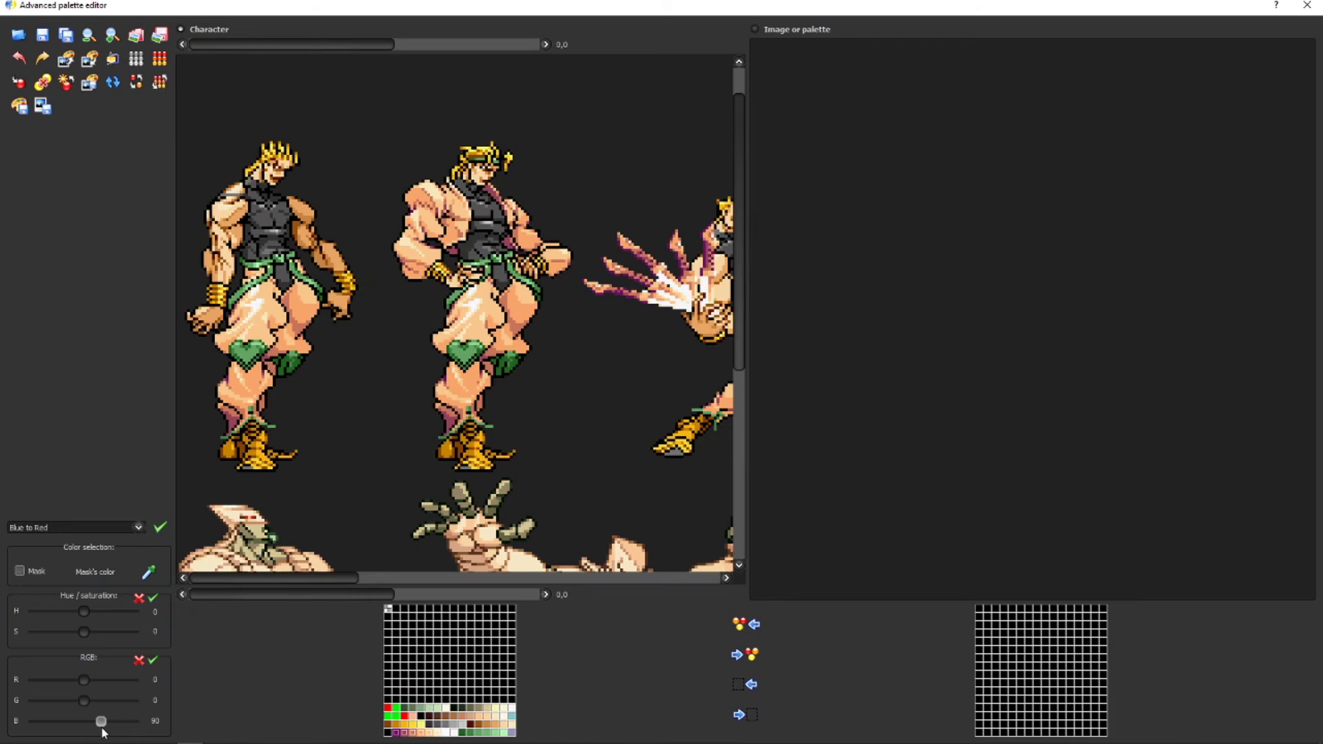
drag(104, 733, 104, 733)
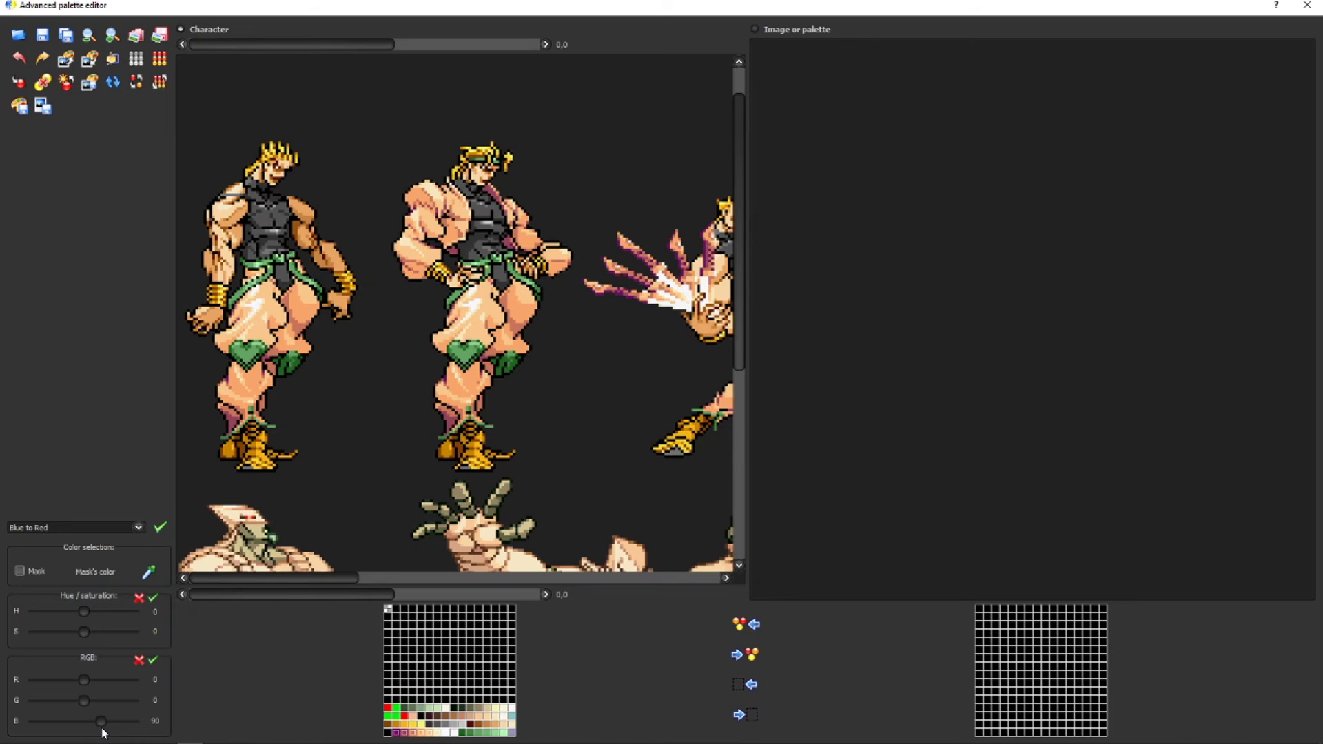
click(138, 662)
drag(84, 725, 100, 721)
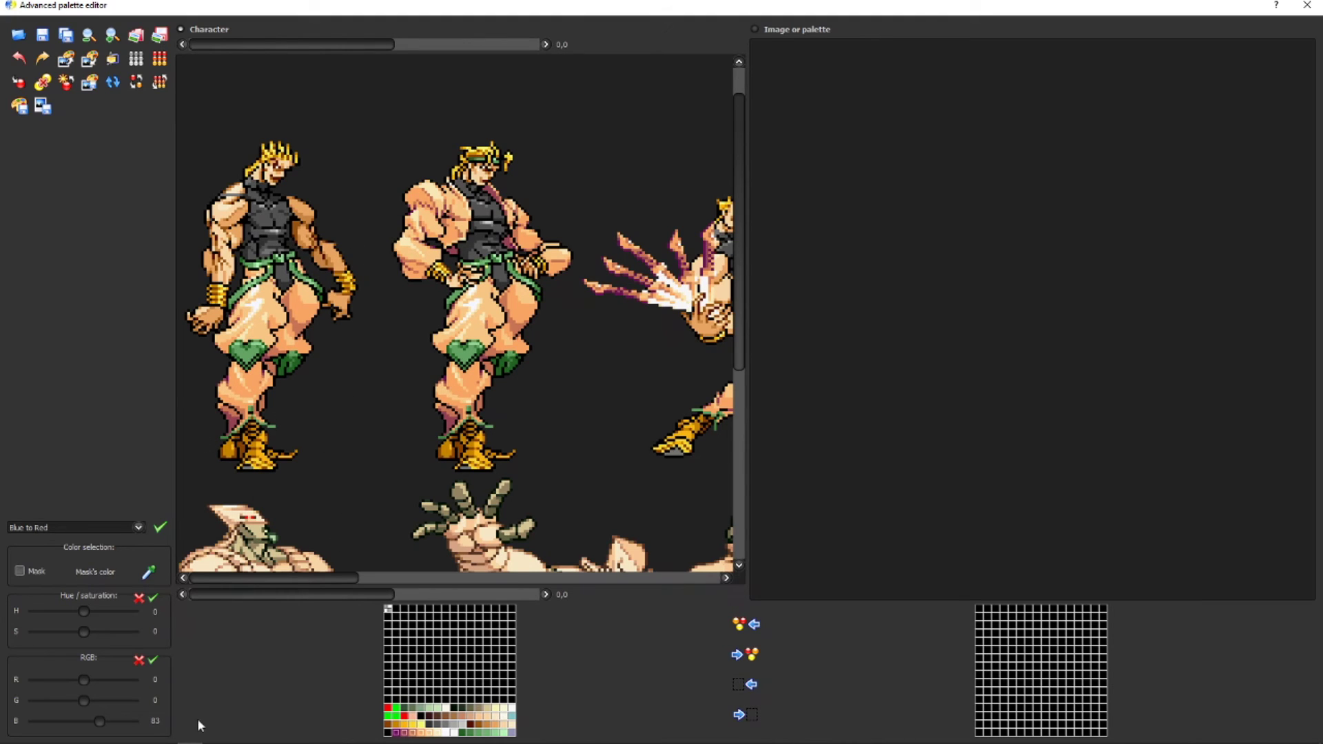
drag(100, 721, 109, 724)
click(139, 662)
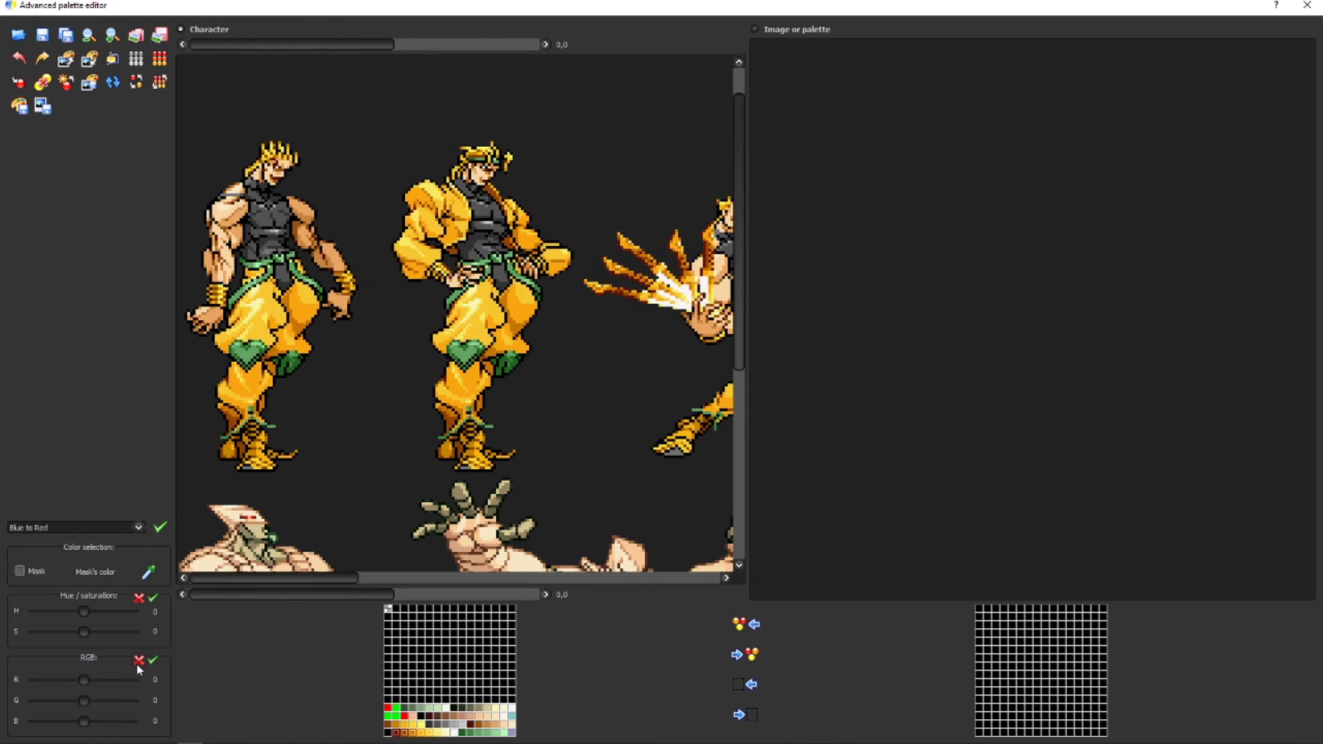
click(20, 571)
click(20, 571)
drag(84, 612, 57, 633)
click(139, 598)
drag(84, 683, 105, 710)
click(139, 661)
click(138, 660)
click(20, 572)
click(20, 572)
click(20, 572)
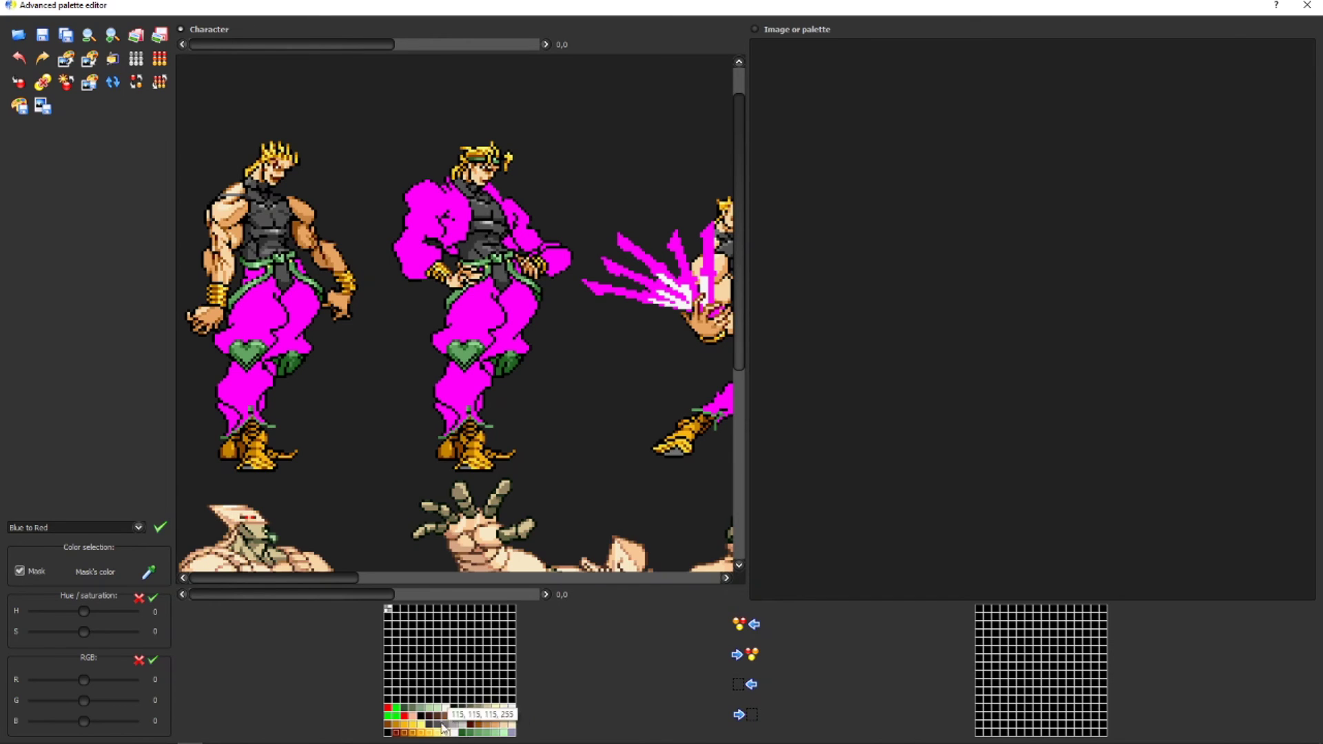
- Hide the mask preview and pick a gold-like colour for the kneecaps
click(27, 571)
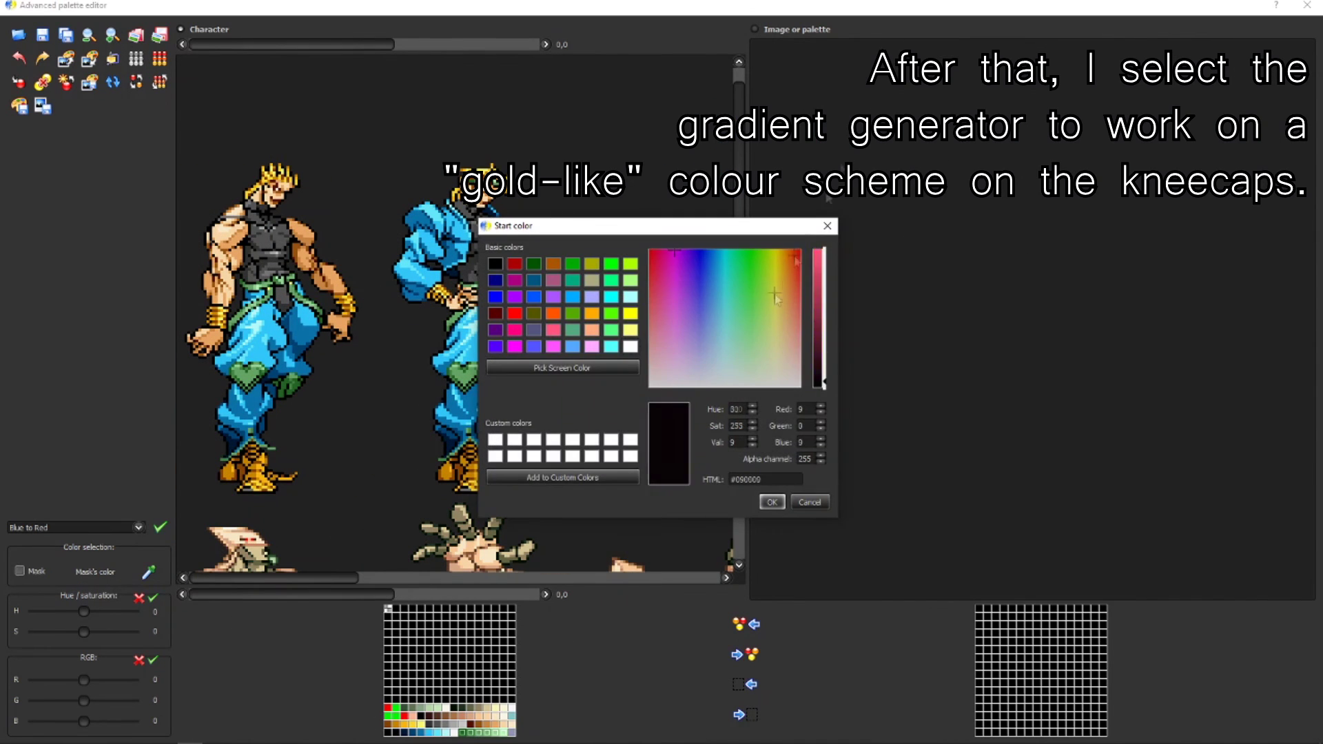
click(774, 340)
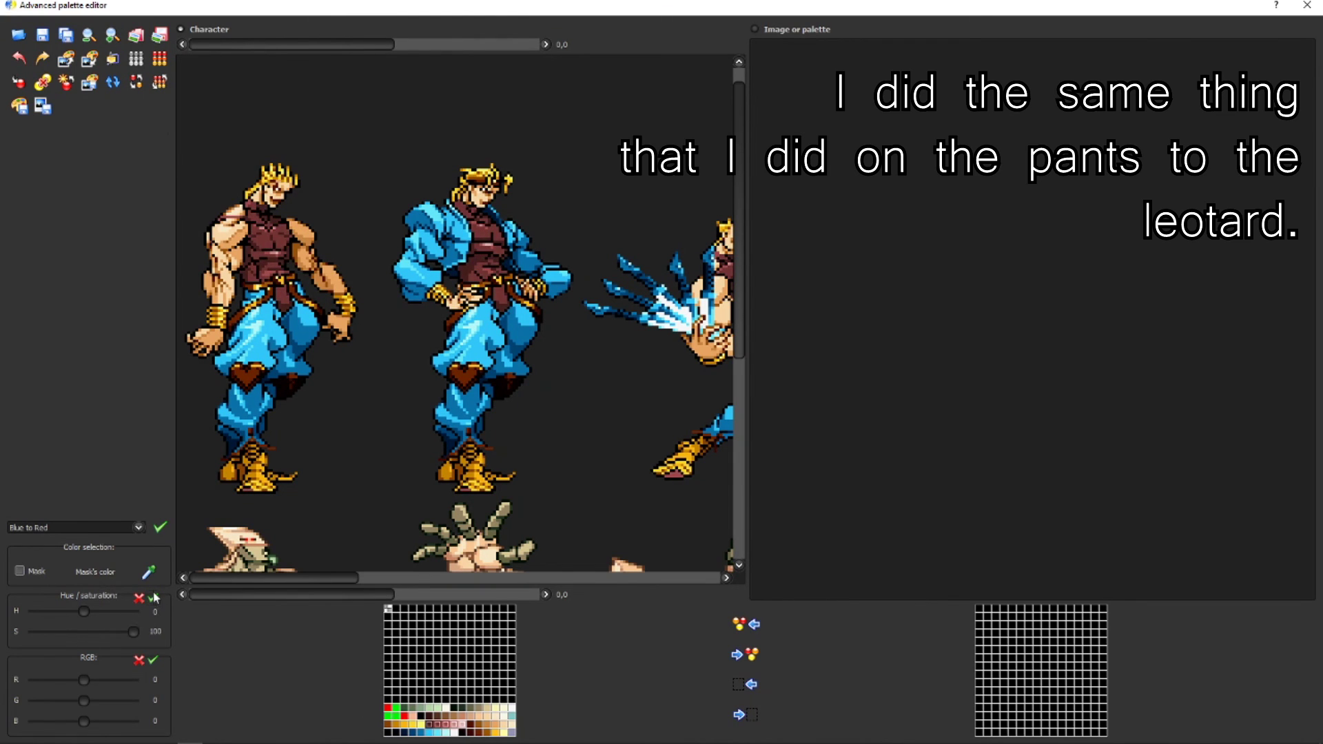
- Reset the leotard saturation, replace the teal choice with a blue, and open a palette cell
click(155, 600)
drag(83, 611, 96, 612)
click(153, 598)
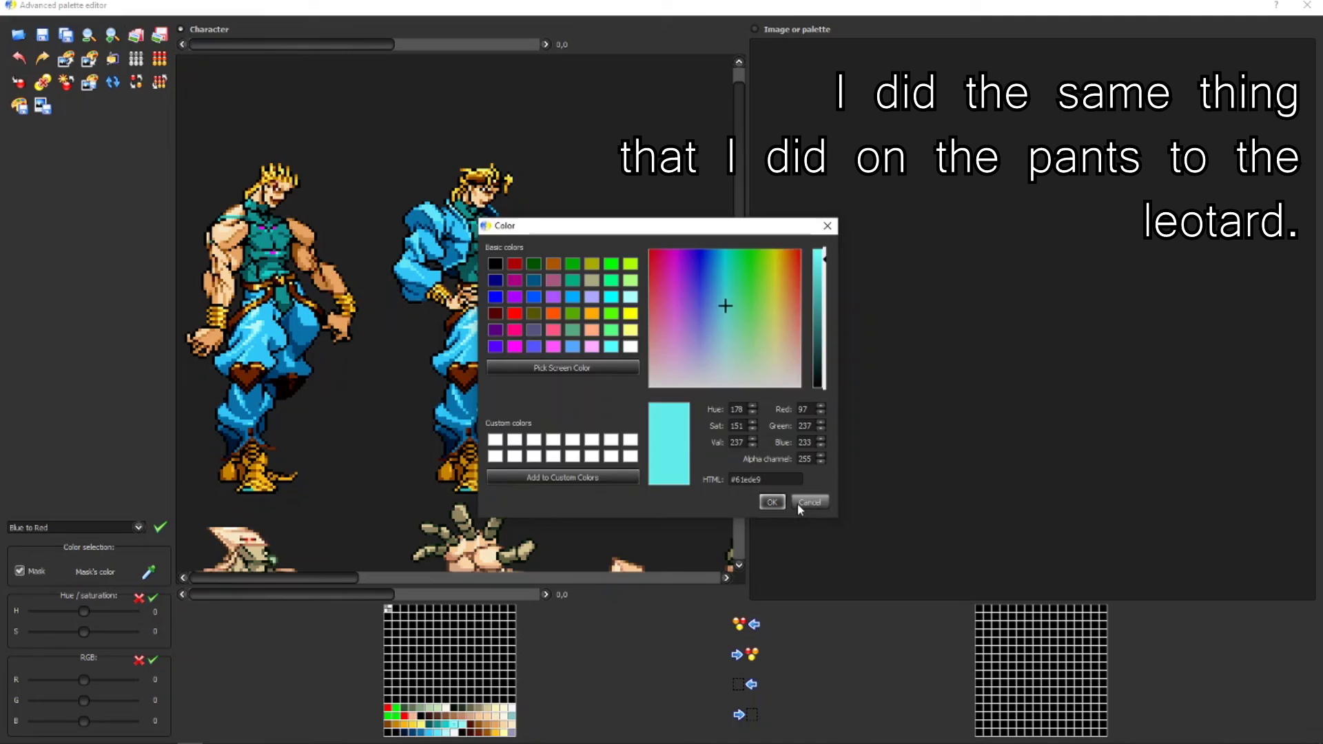
click(810, 502)
click(714, 272)
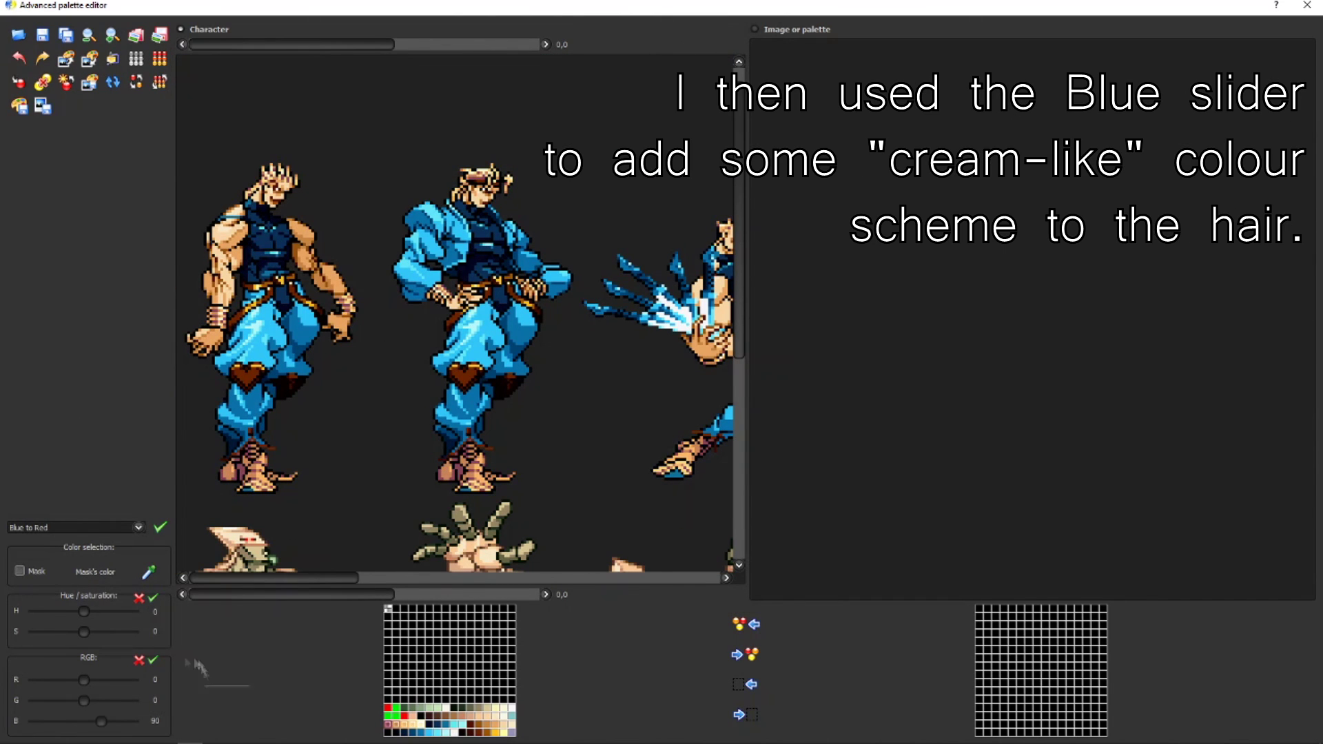
double_click(388, 725)
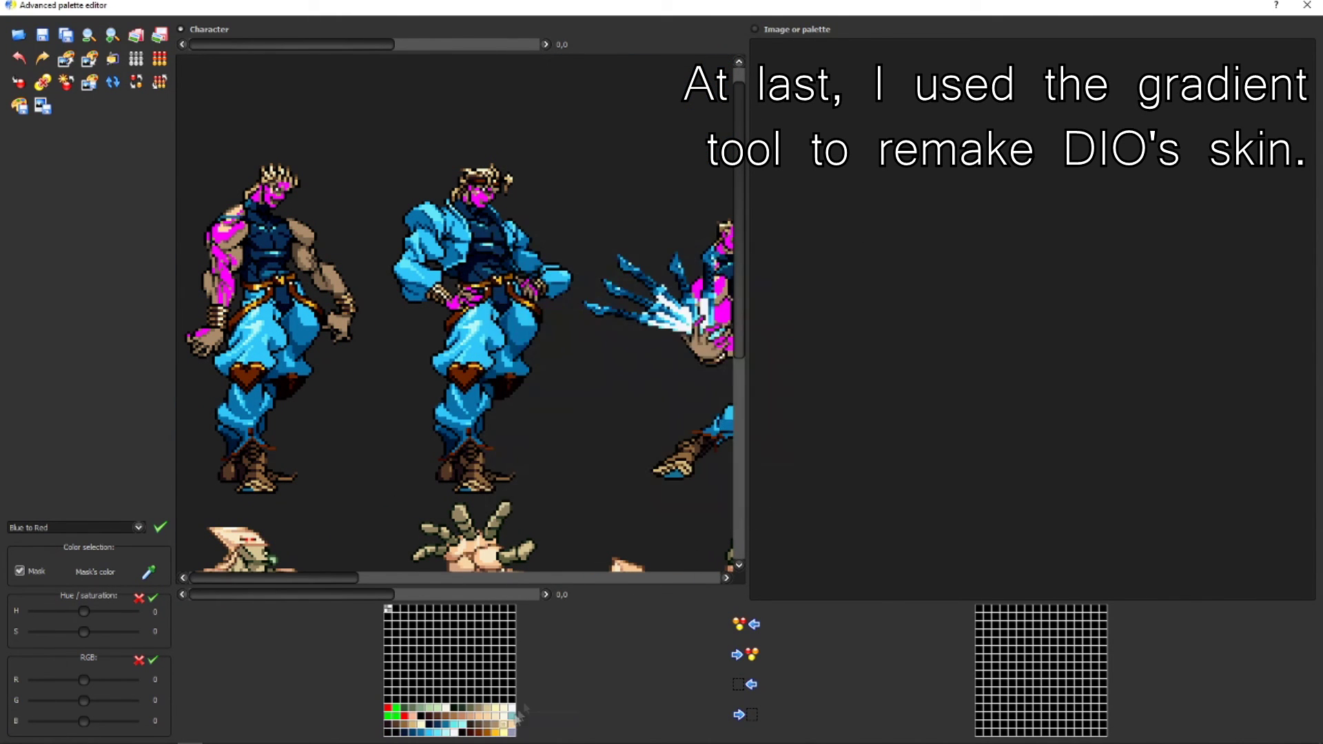
- Set the first three skin palette cells to a tan colour
double_click(513, 715)
click(772, 502)
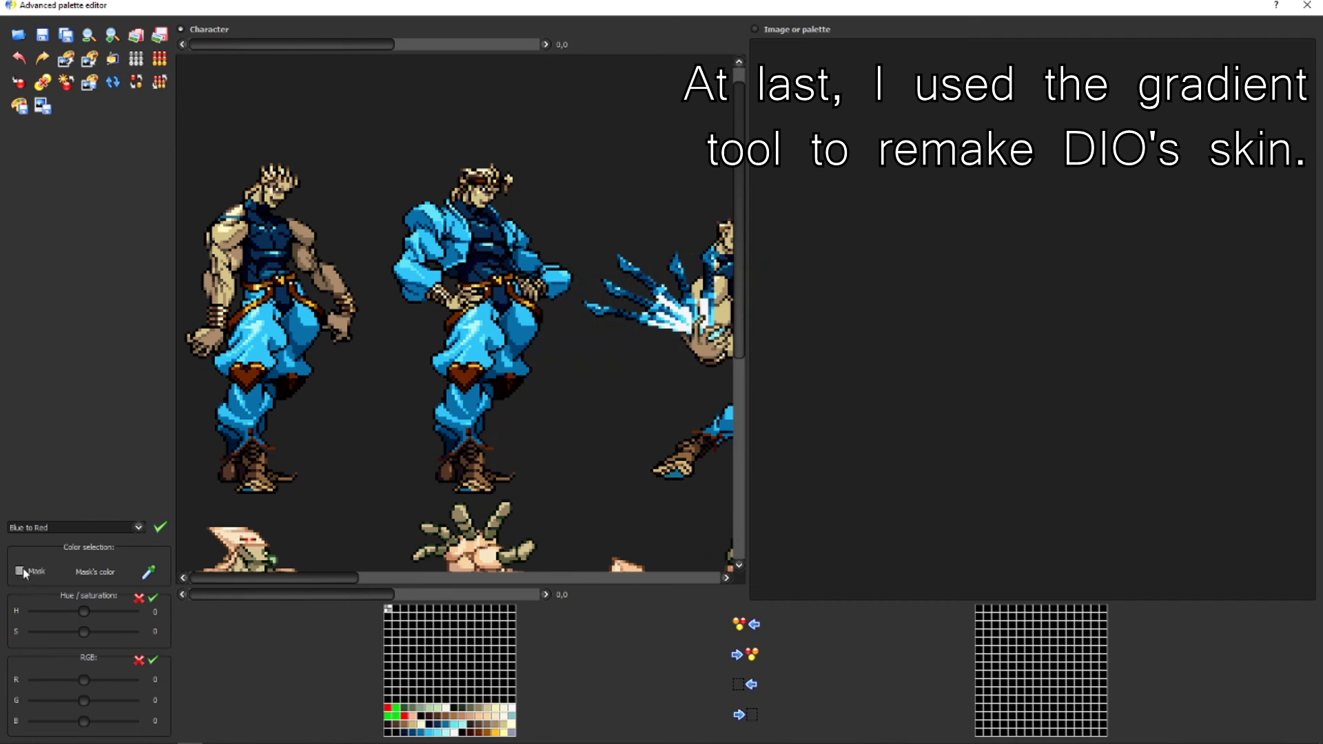
double_click(499, 730)
click(770, 501)
double_click(470, 724)
click(770, 500)
- Set the remaining skin cells to tan and turn off the mask preview
double_click(476, 725)
click(769, 499)
double_click(487, 732)
click(789, 332)
click(770, 500)
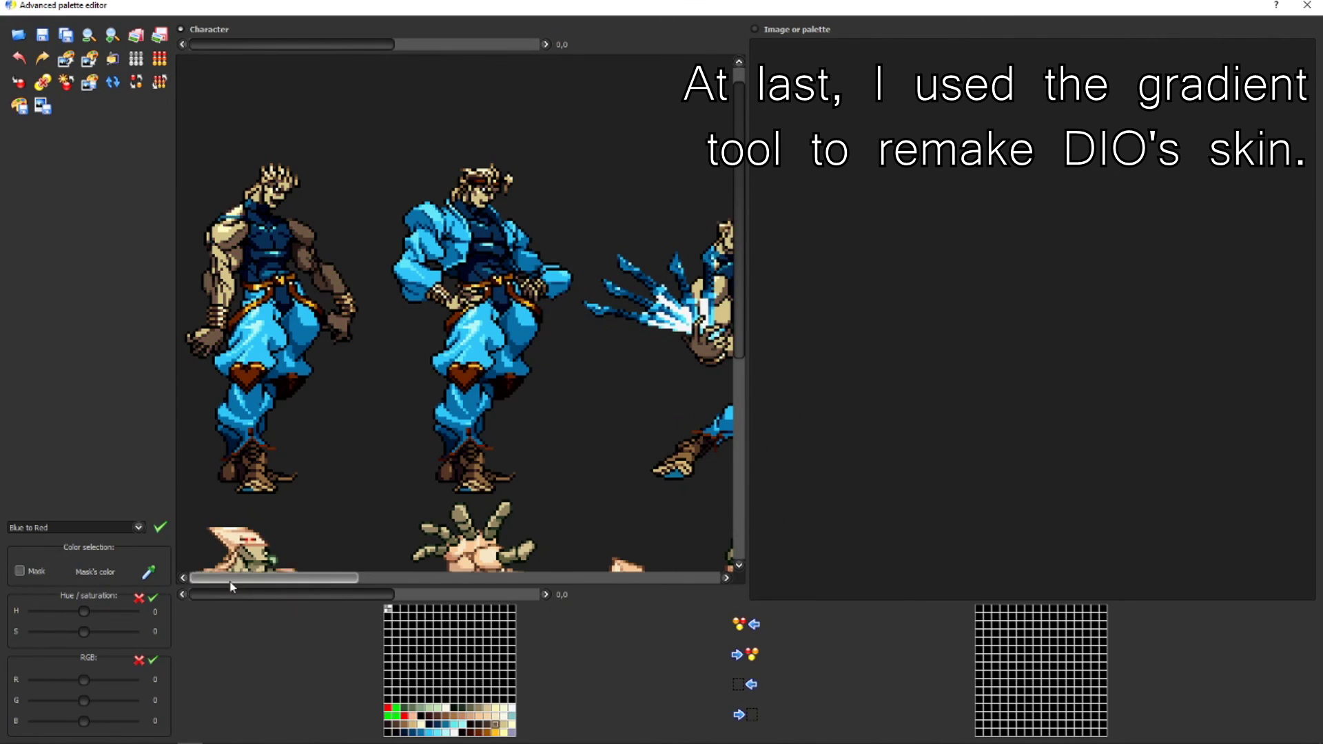